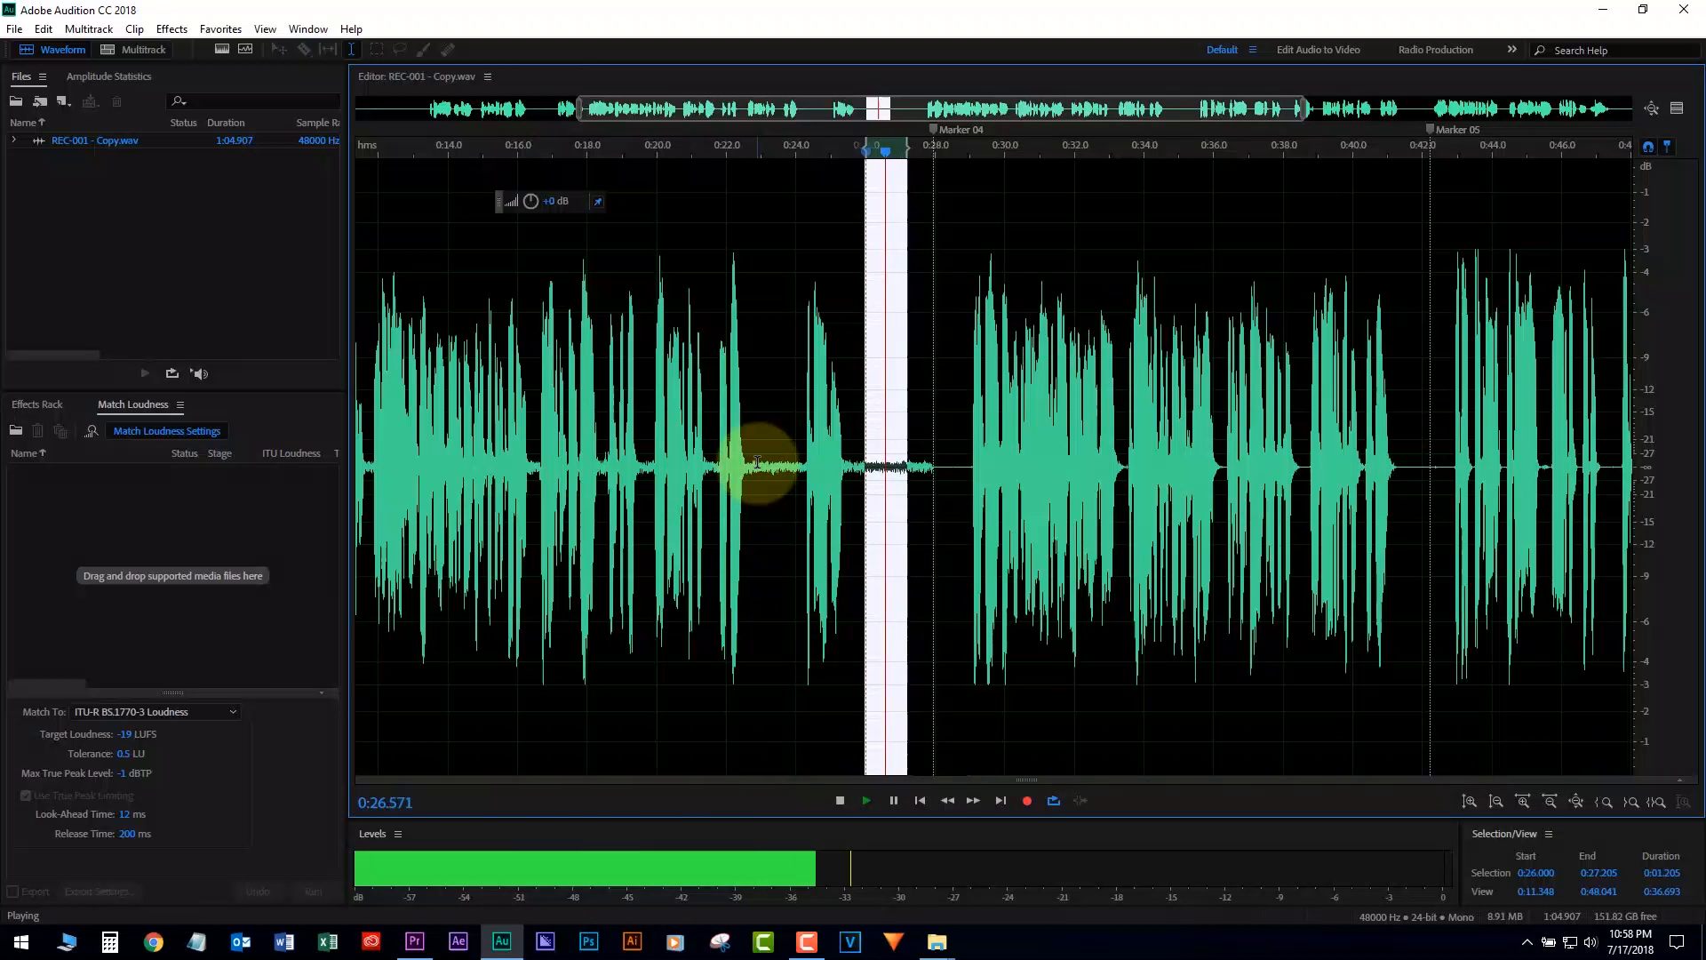
# Select the audio from the start of the recording to Marker 04 and preview its background noise.
pyautogui.press('space')
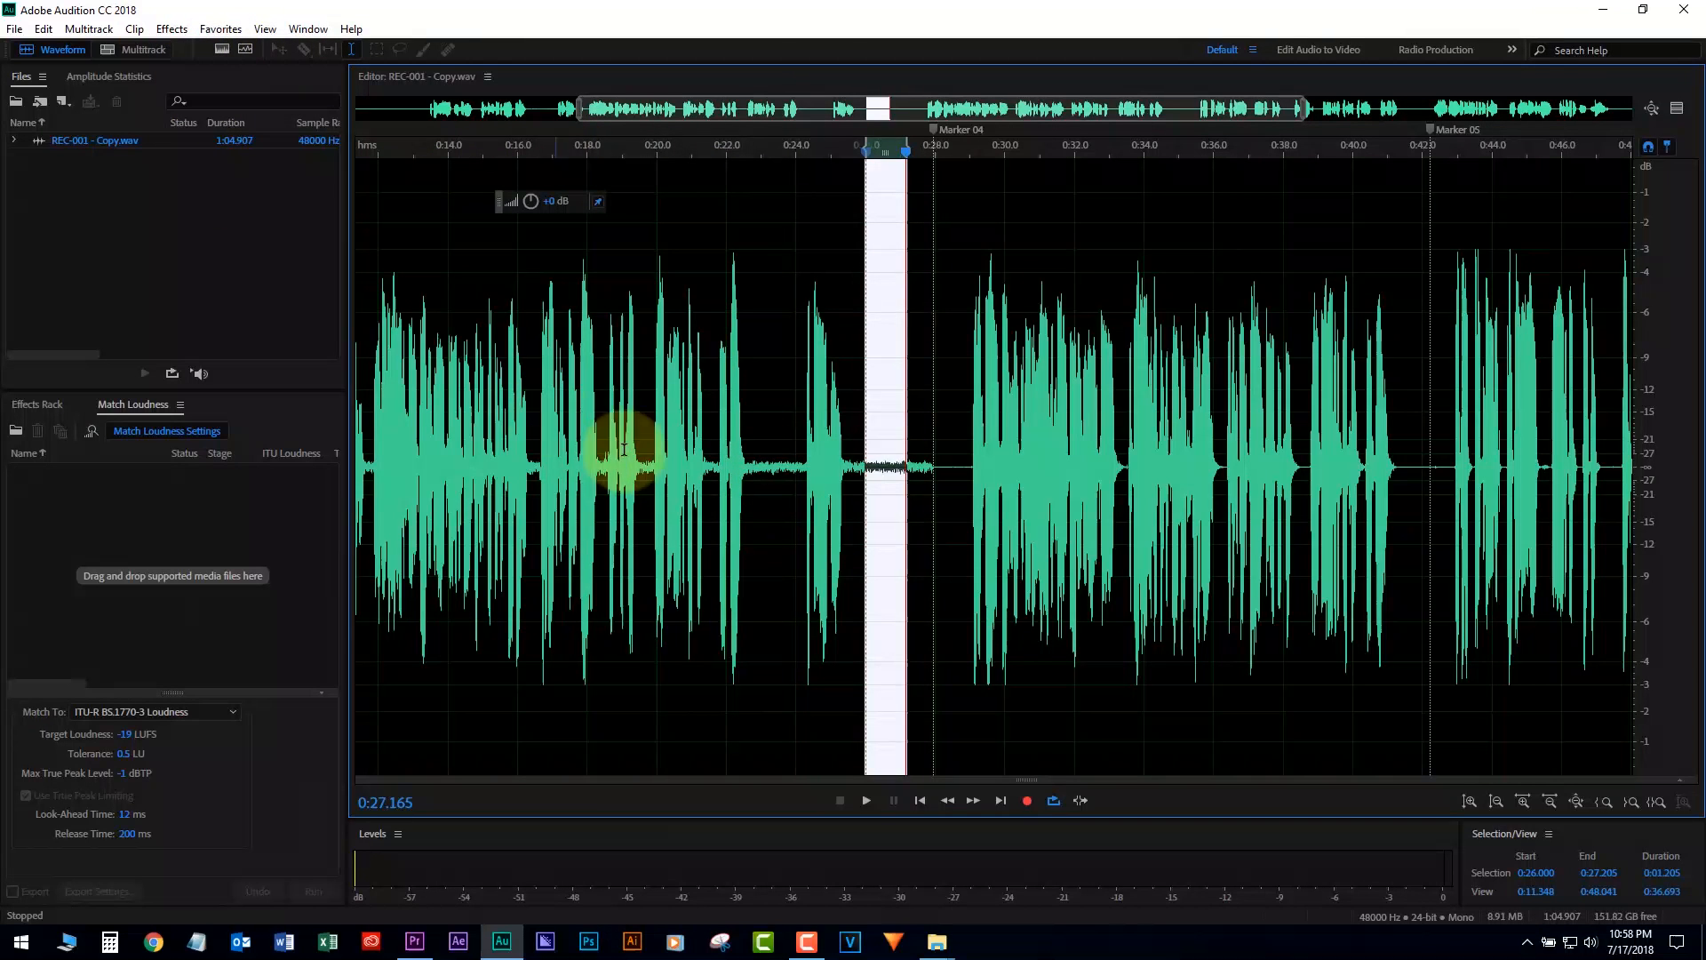
pyautogui.press('\\')
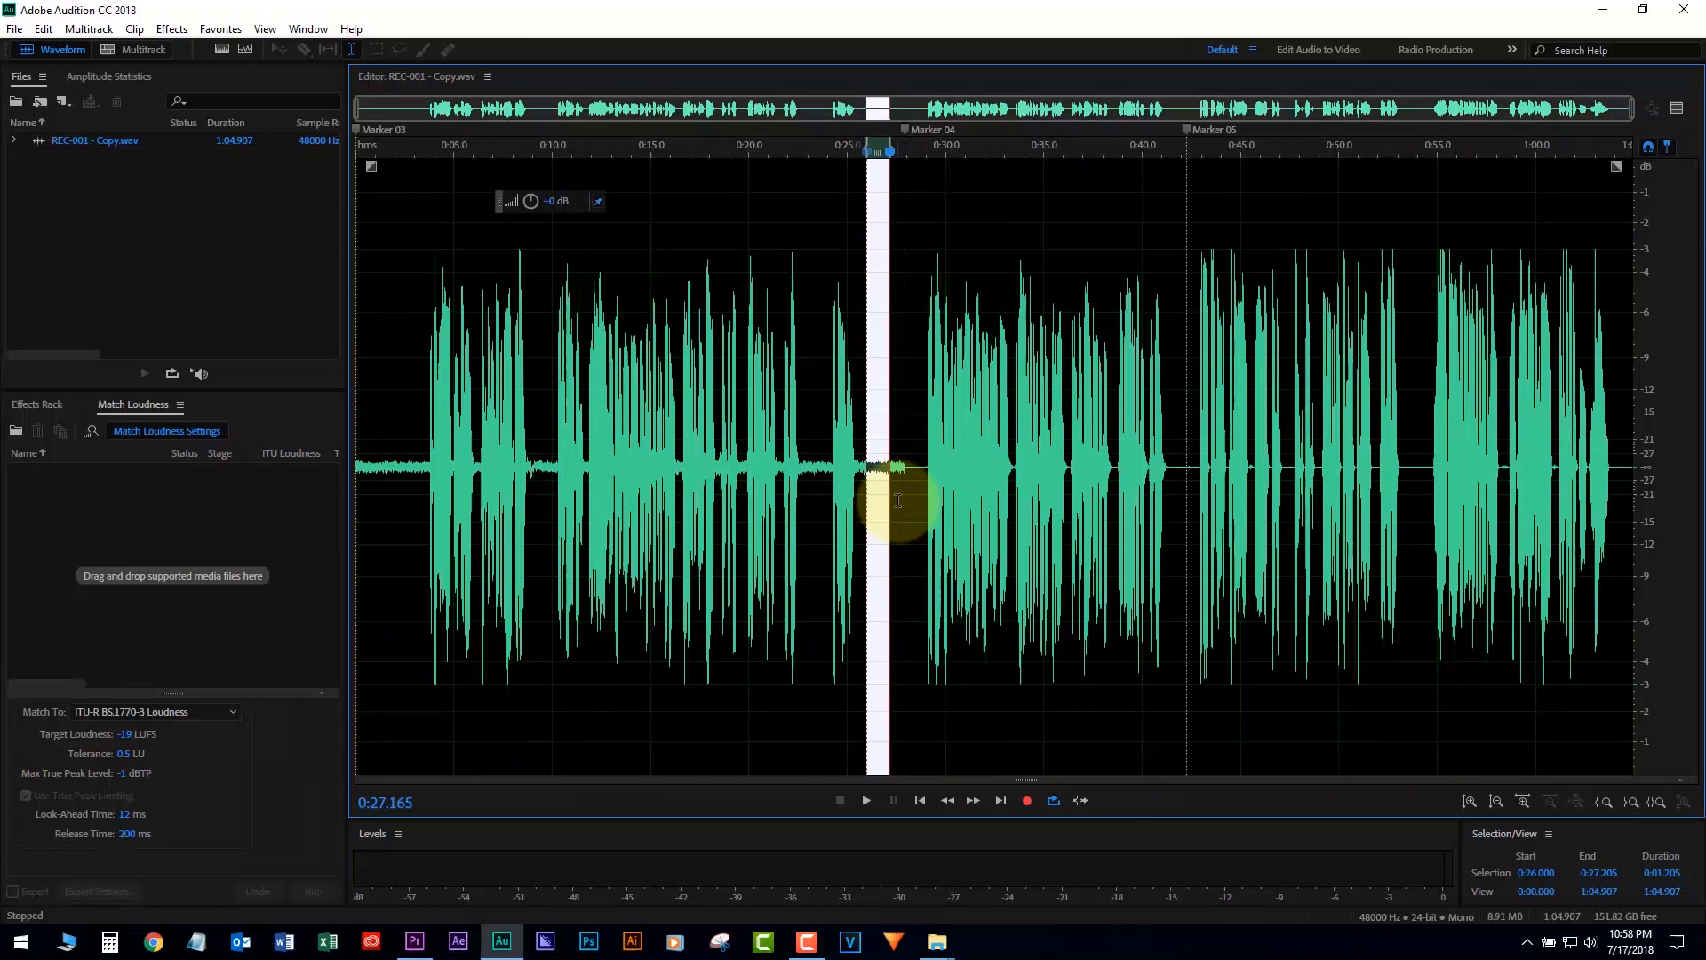
pyautogui.moveTo(906, 500); pyautogui.dragTo(302, 89)
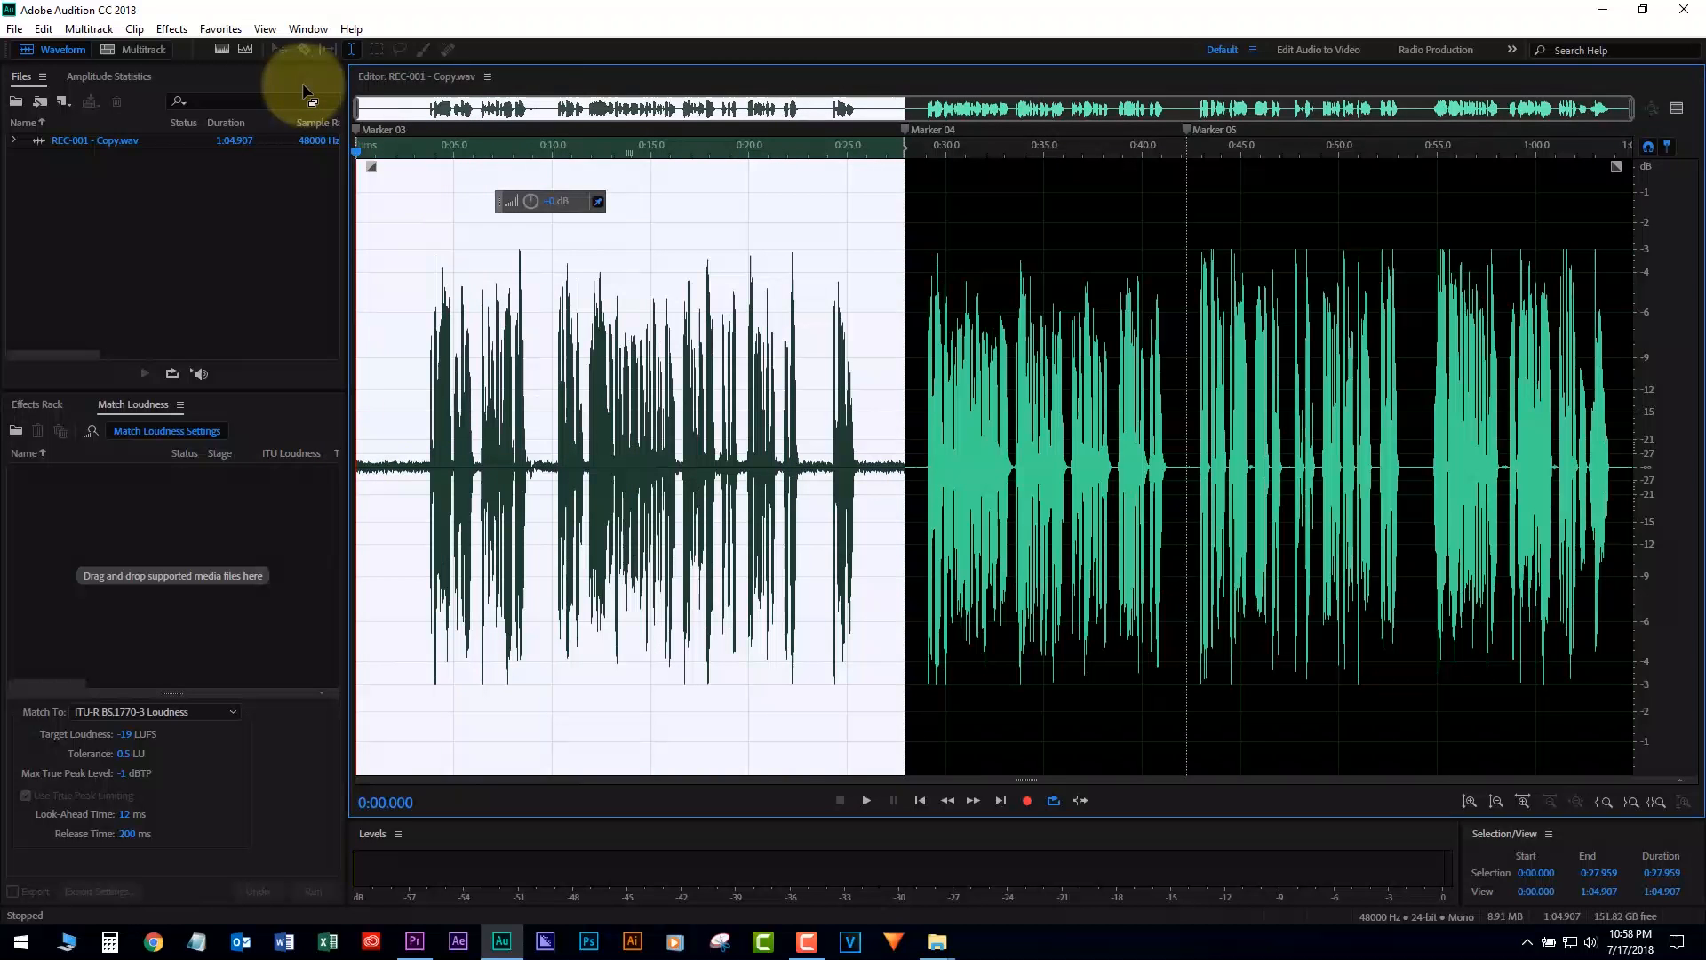
pyautogui.press('space')
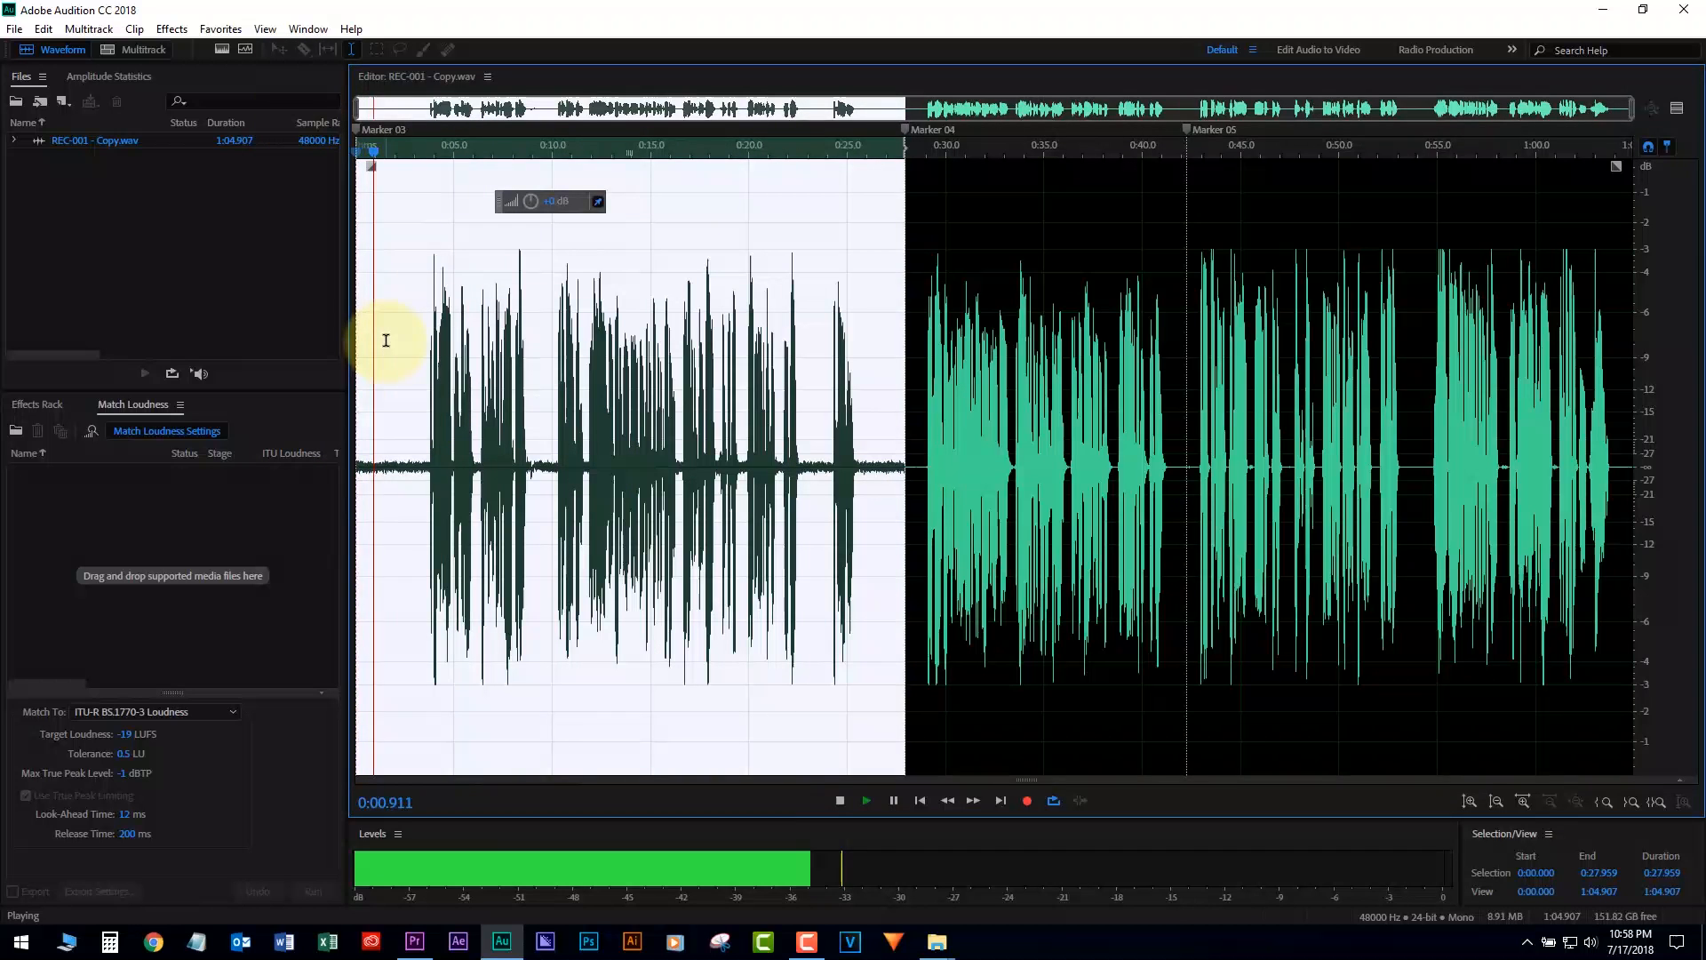
pyautogui.press('XF86AudioLowerVolume')
pyautogui.press('XF86AudioRaiseVolume')
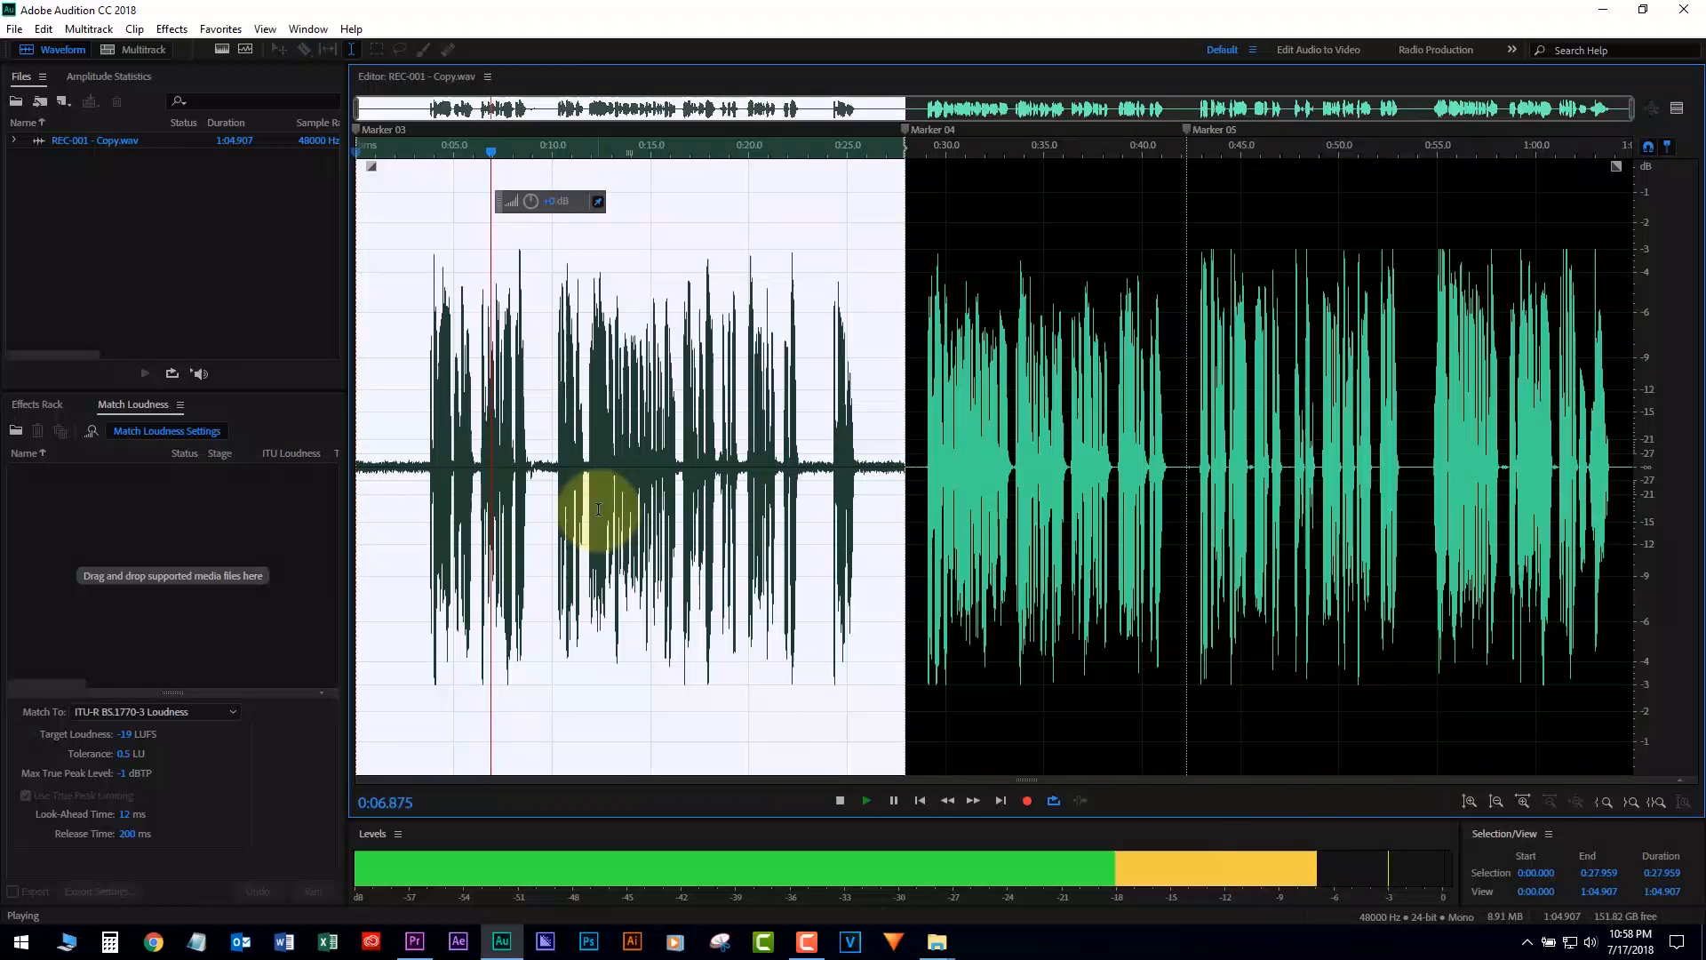
pyautogui.press('space')
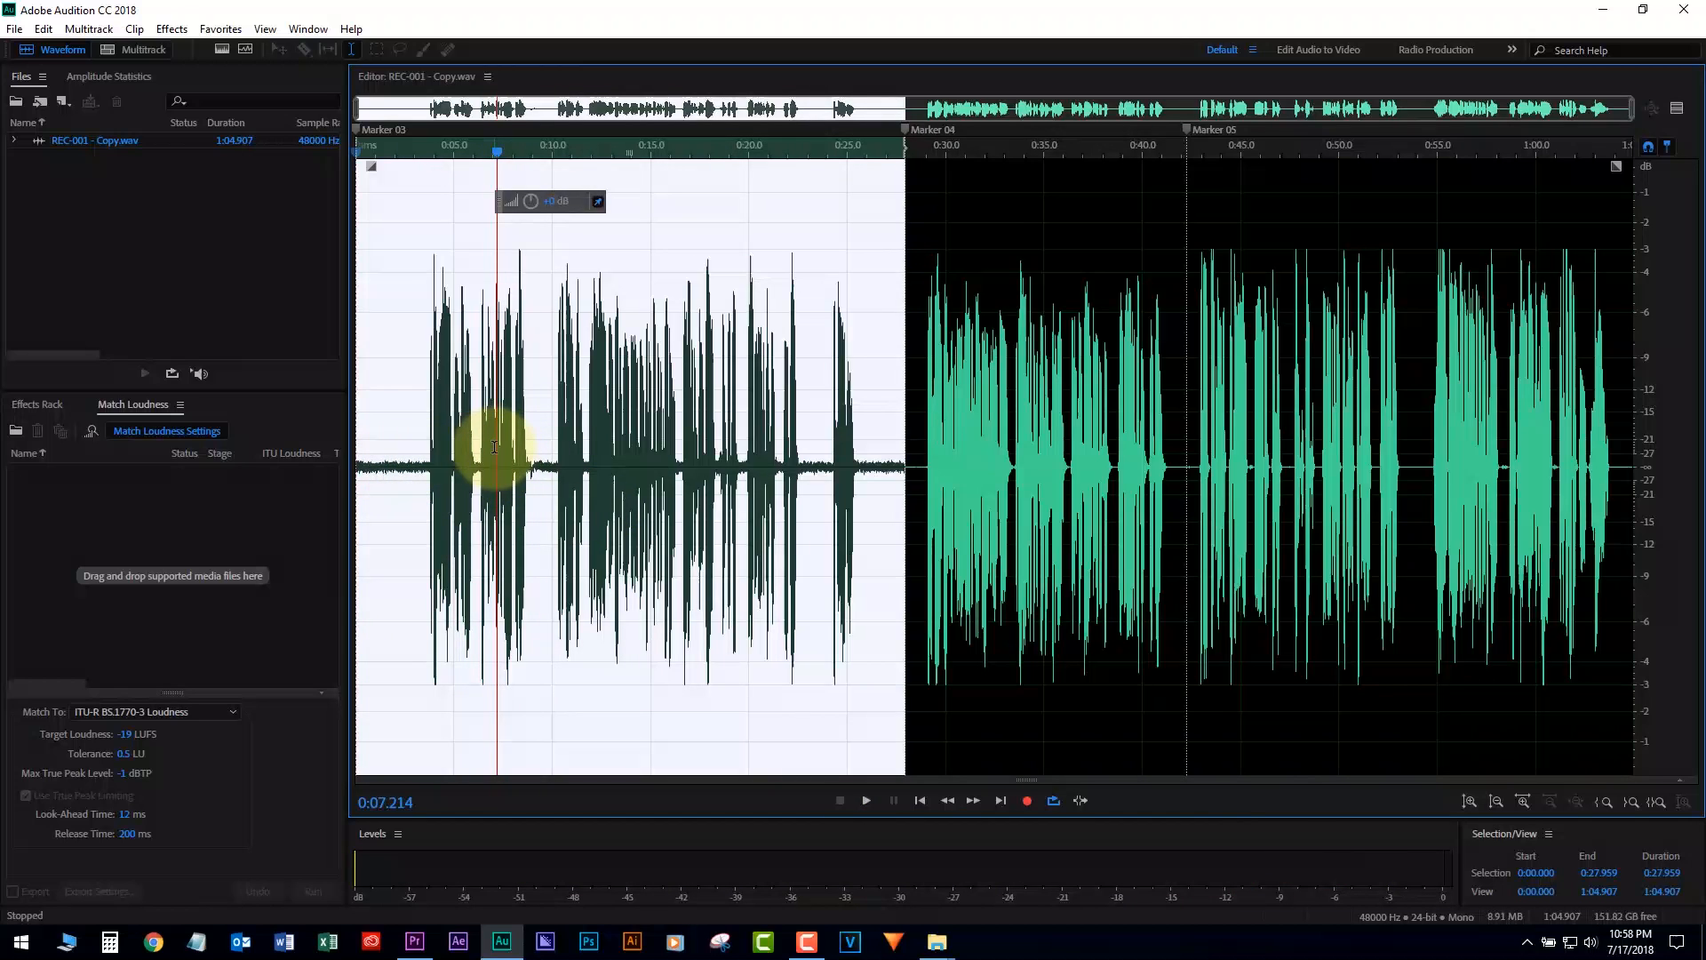
# Open the accusonus ERA_NoiseRemover VST effect and load its (Default) preset.
pyautogui.click(163, 29)
pyautogui.moveTo(233, 444)
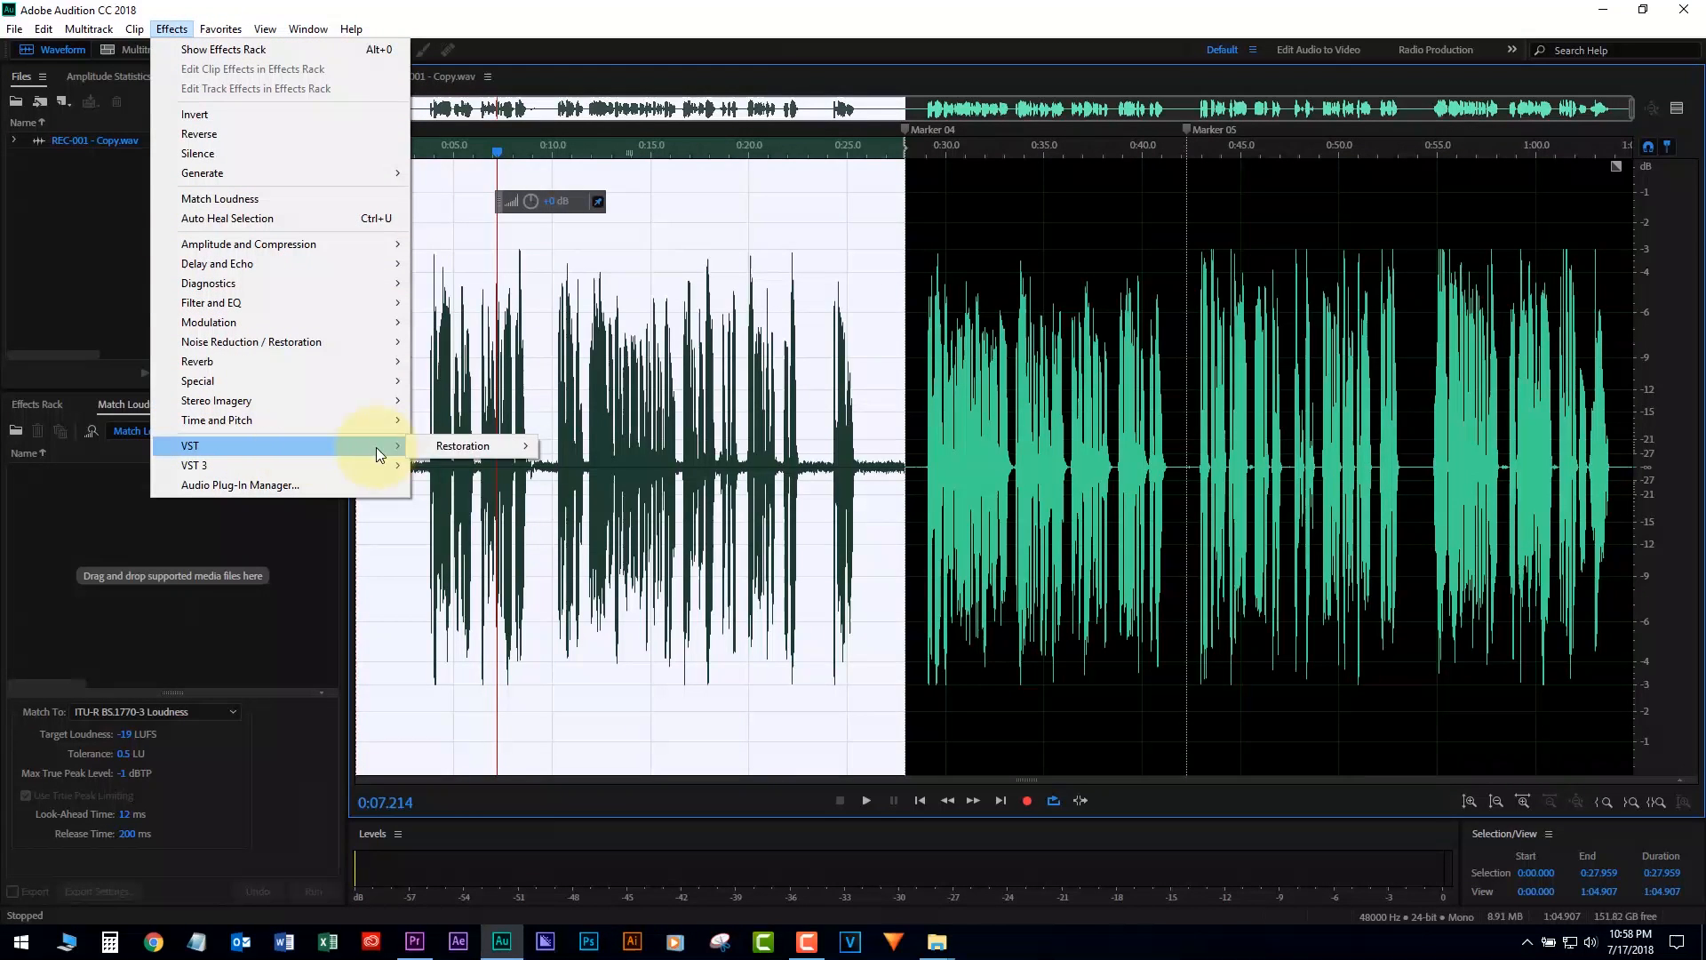
pyautogui.moveTo(481, 445)
pyautogui.moveTo(590, 449)
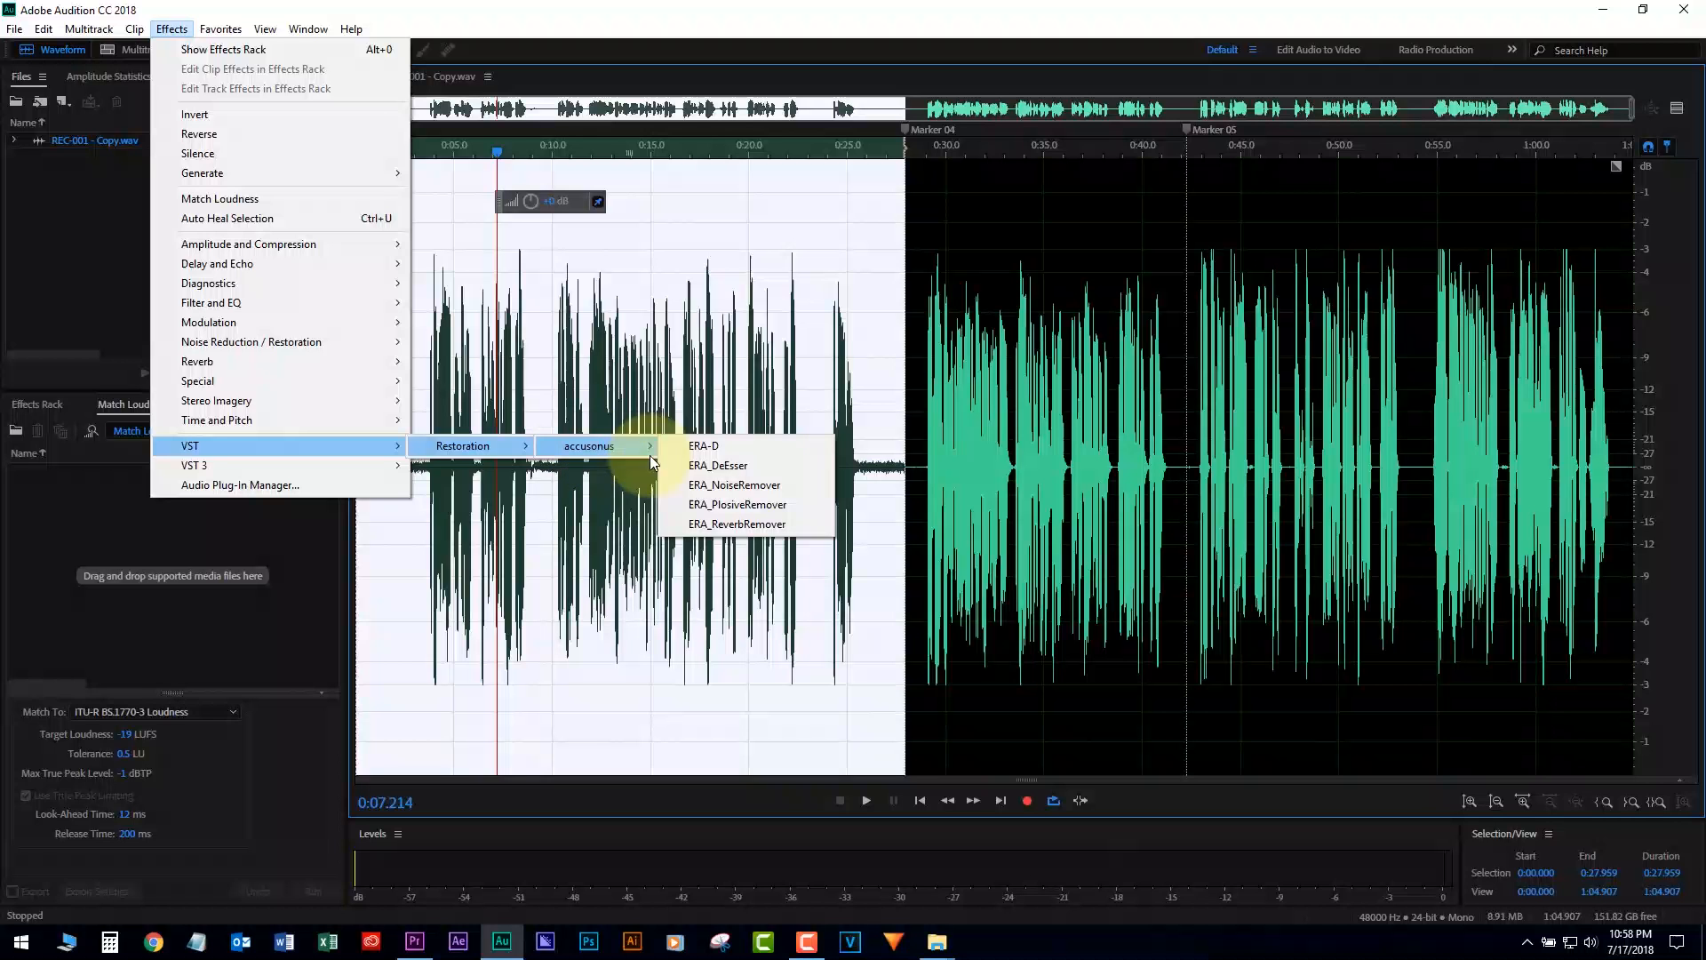
pyautogui.click(726, 486)
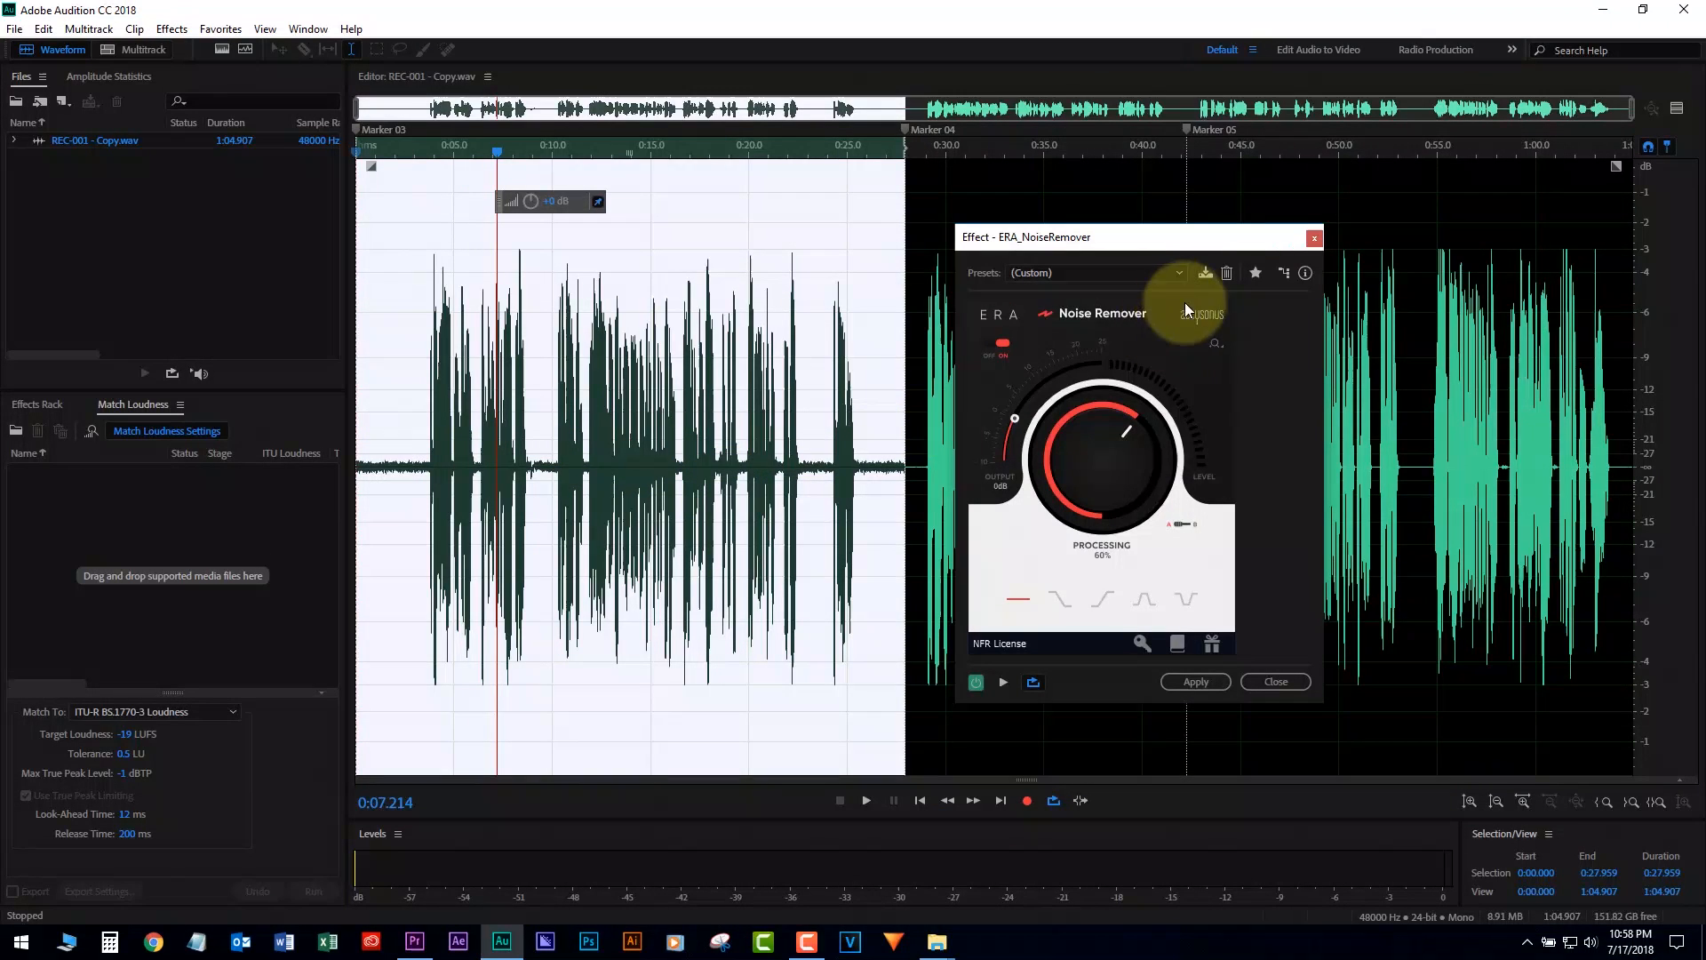
pyautogui.click(1063, 273)
pyautogui.click(1058, 293)
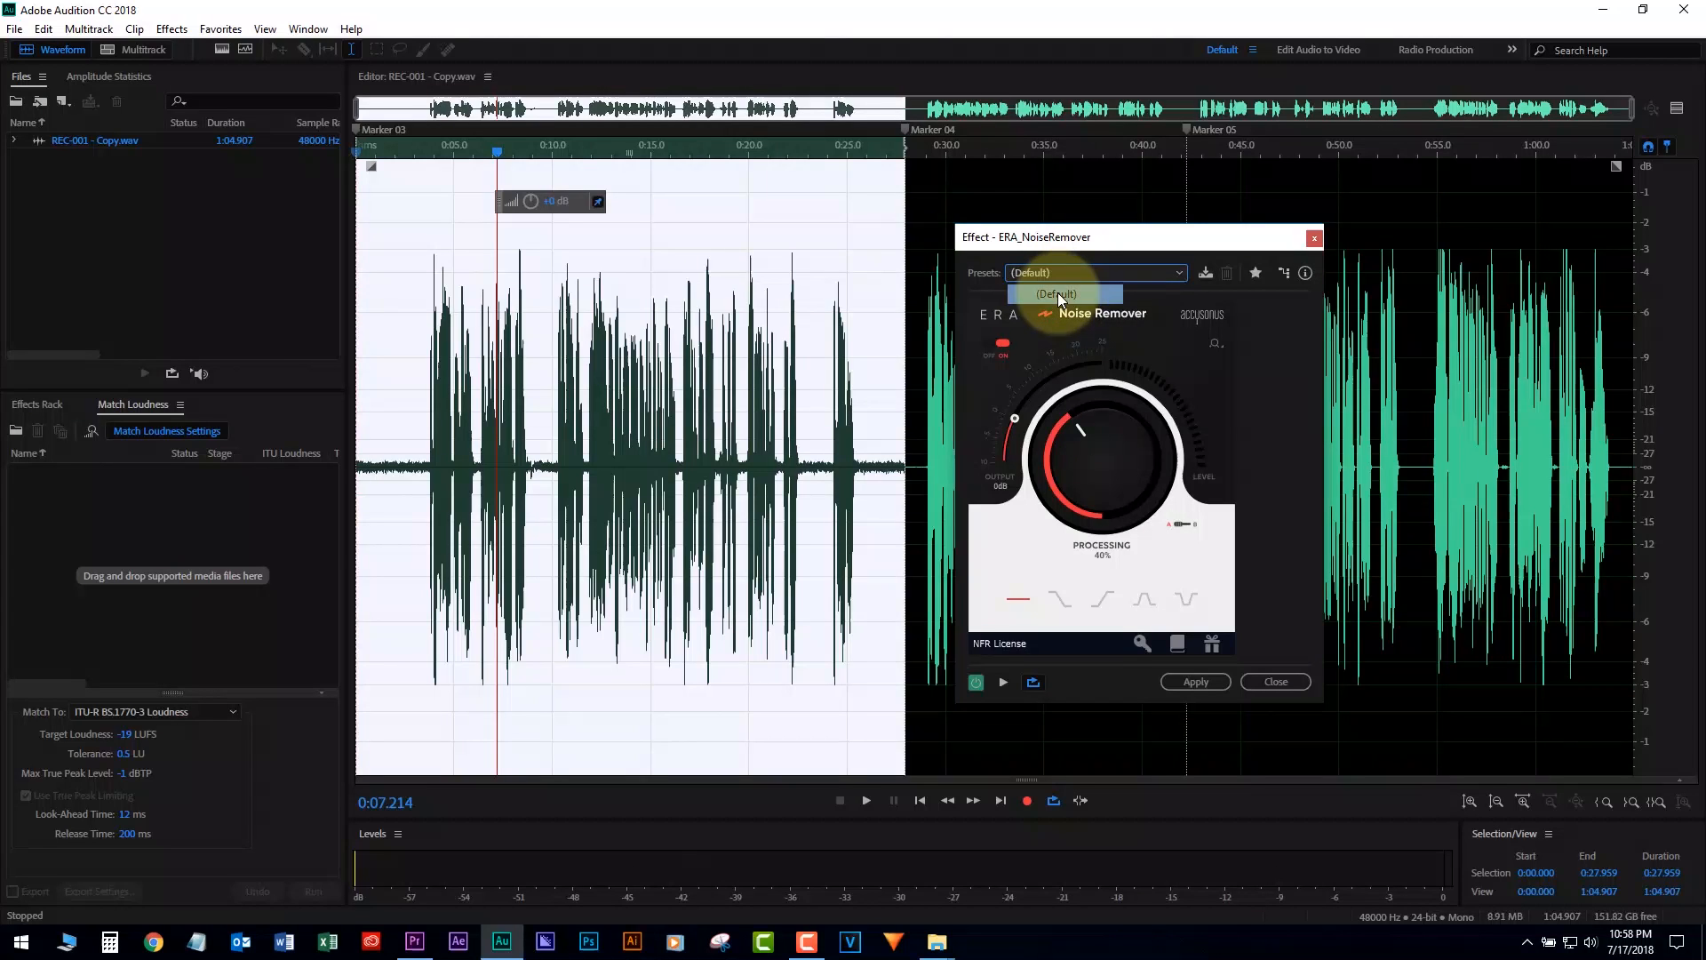
# Loop the speech-free gap from about 0:01.8 to 0:03.1 and listen with Noise Remover switched off.
pyautogui.click(415, 454)
pyautogui.moveTo(416, 435); pyautogui.dragTo(393, 435)
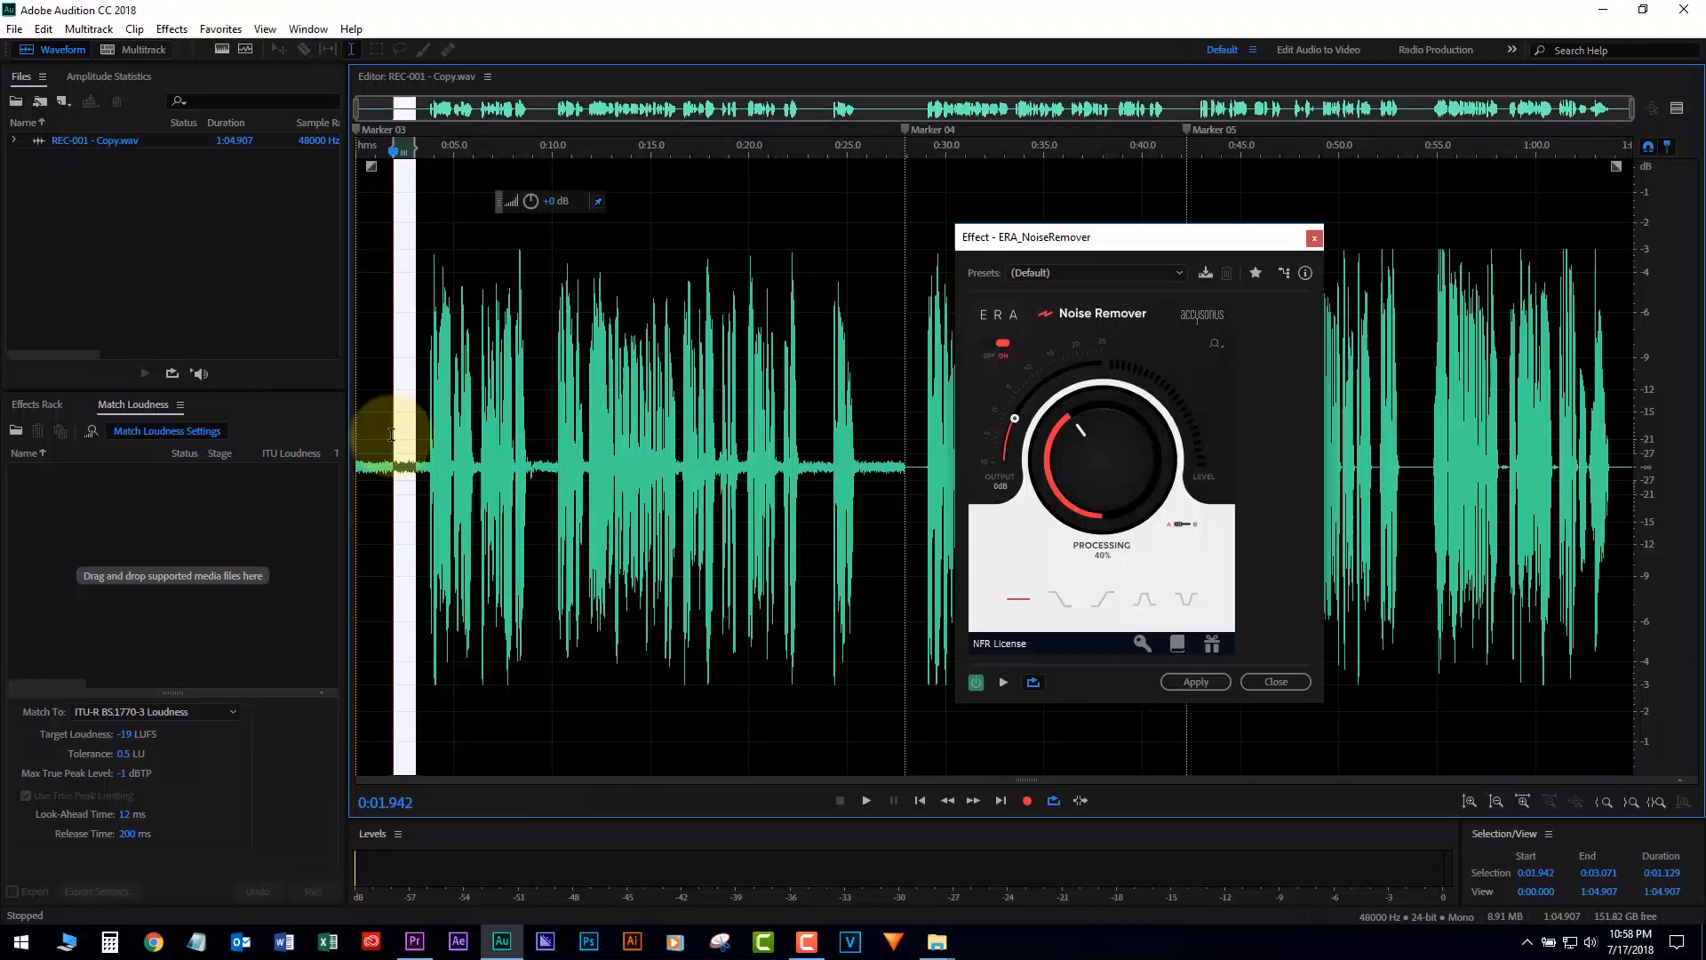
pyautogui.press('space')
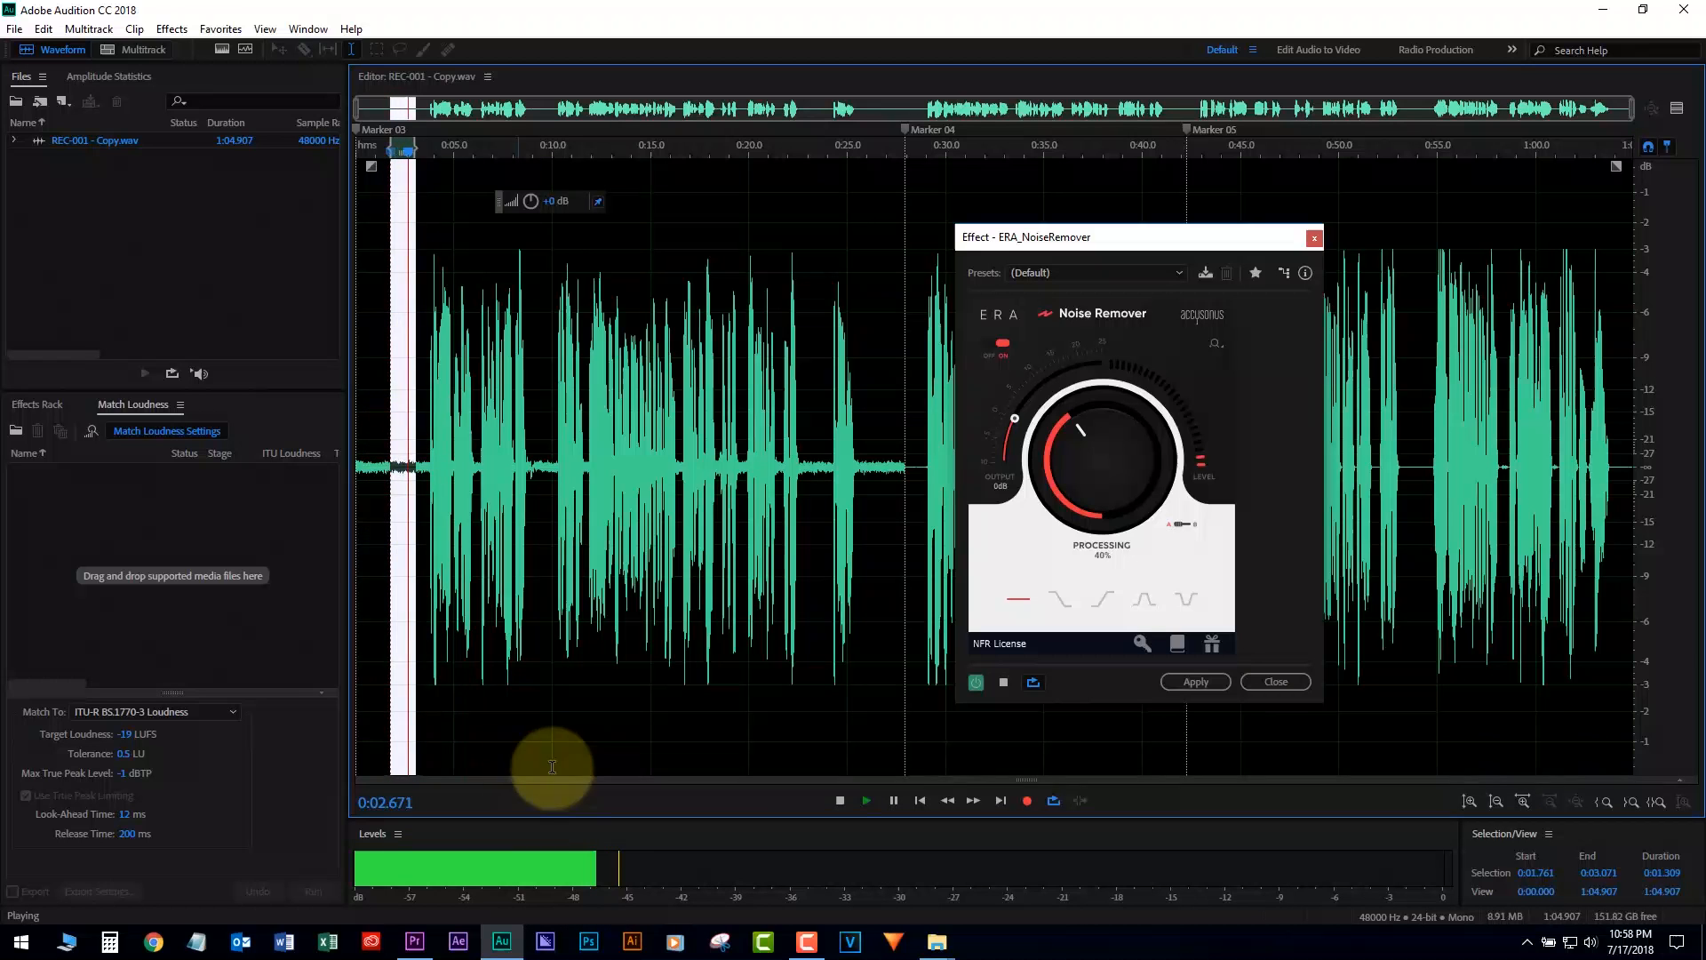
pyautogui.click(991, 344)
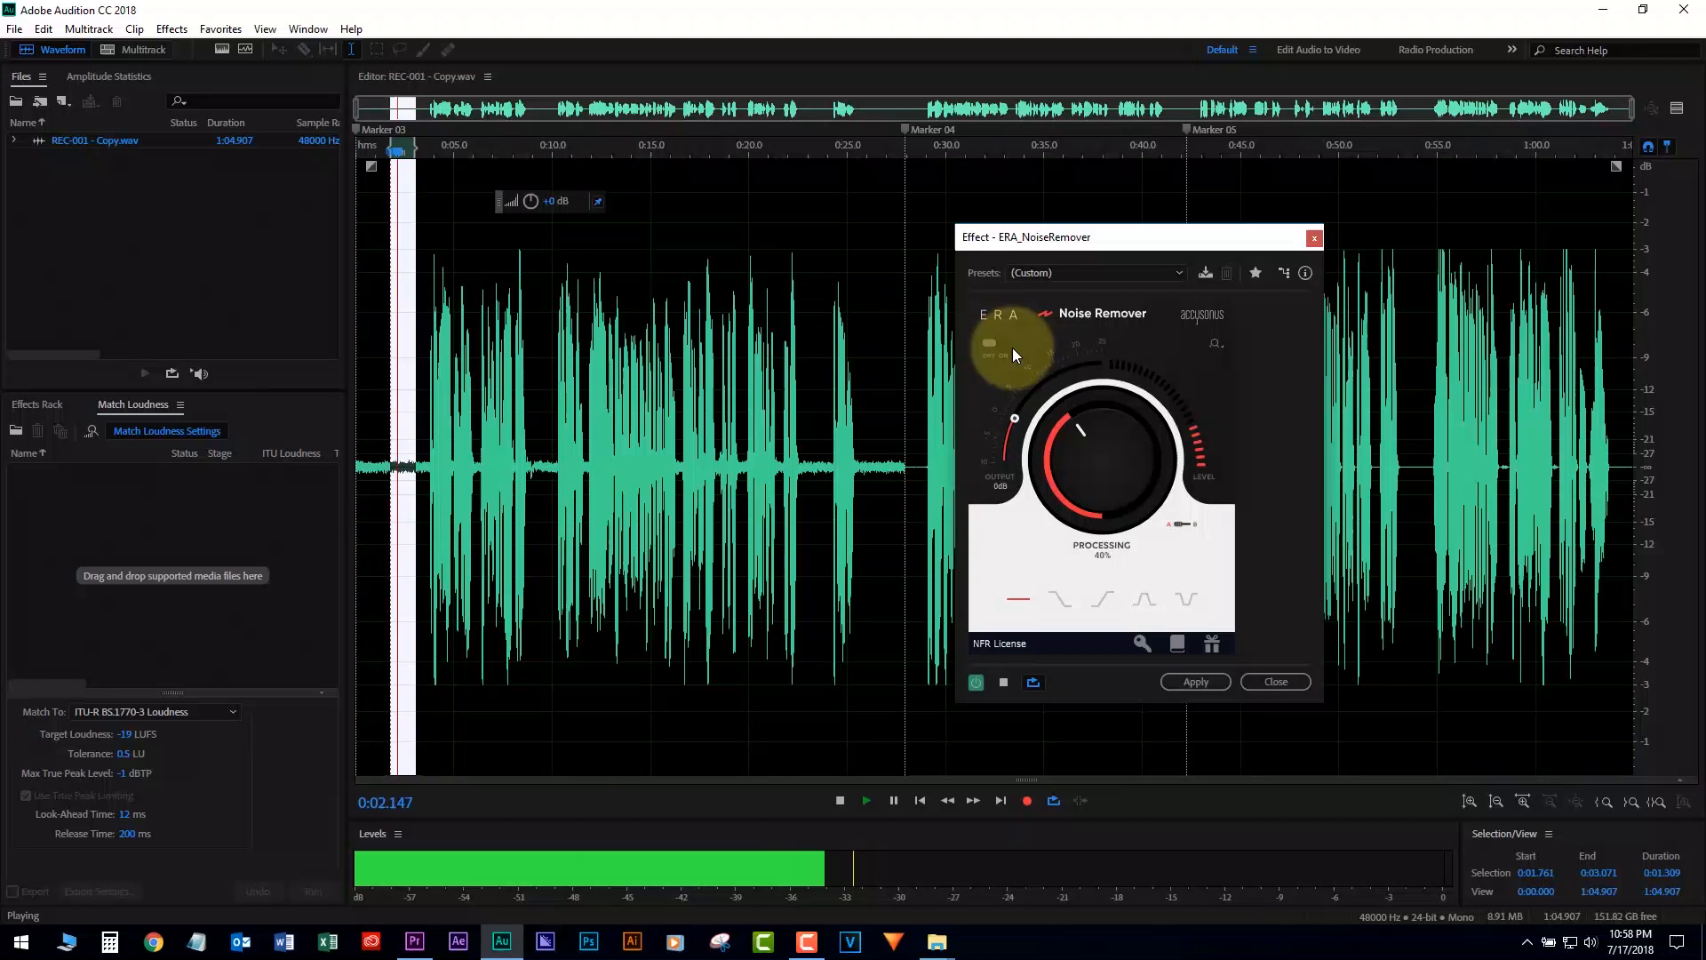
# Switch Noise Remover back on, set its Processing to 68%, and stop playback.
pyautogui.click(1004, 343)
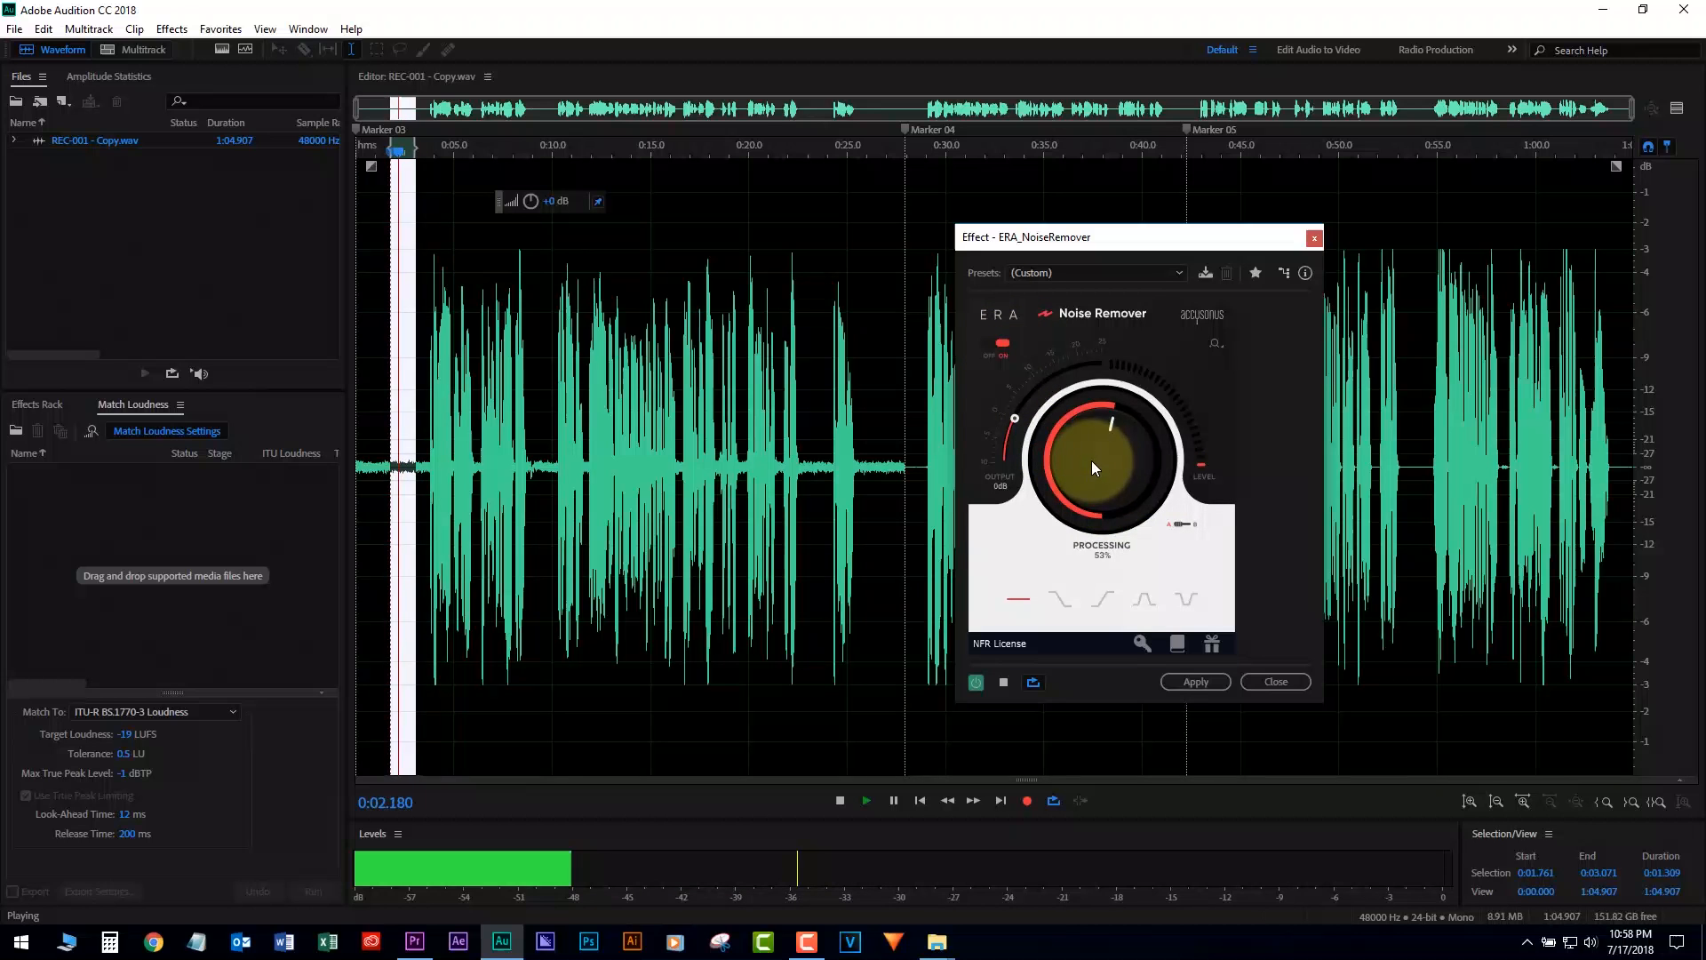
pyautogui.moveTo(1090, 443); pyautogui.dragTo(1091, 430)
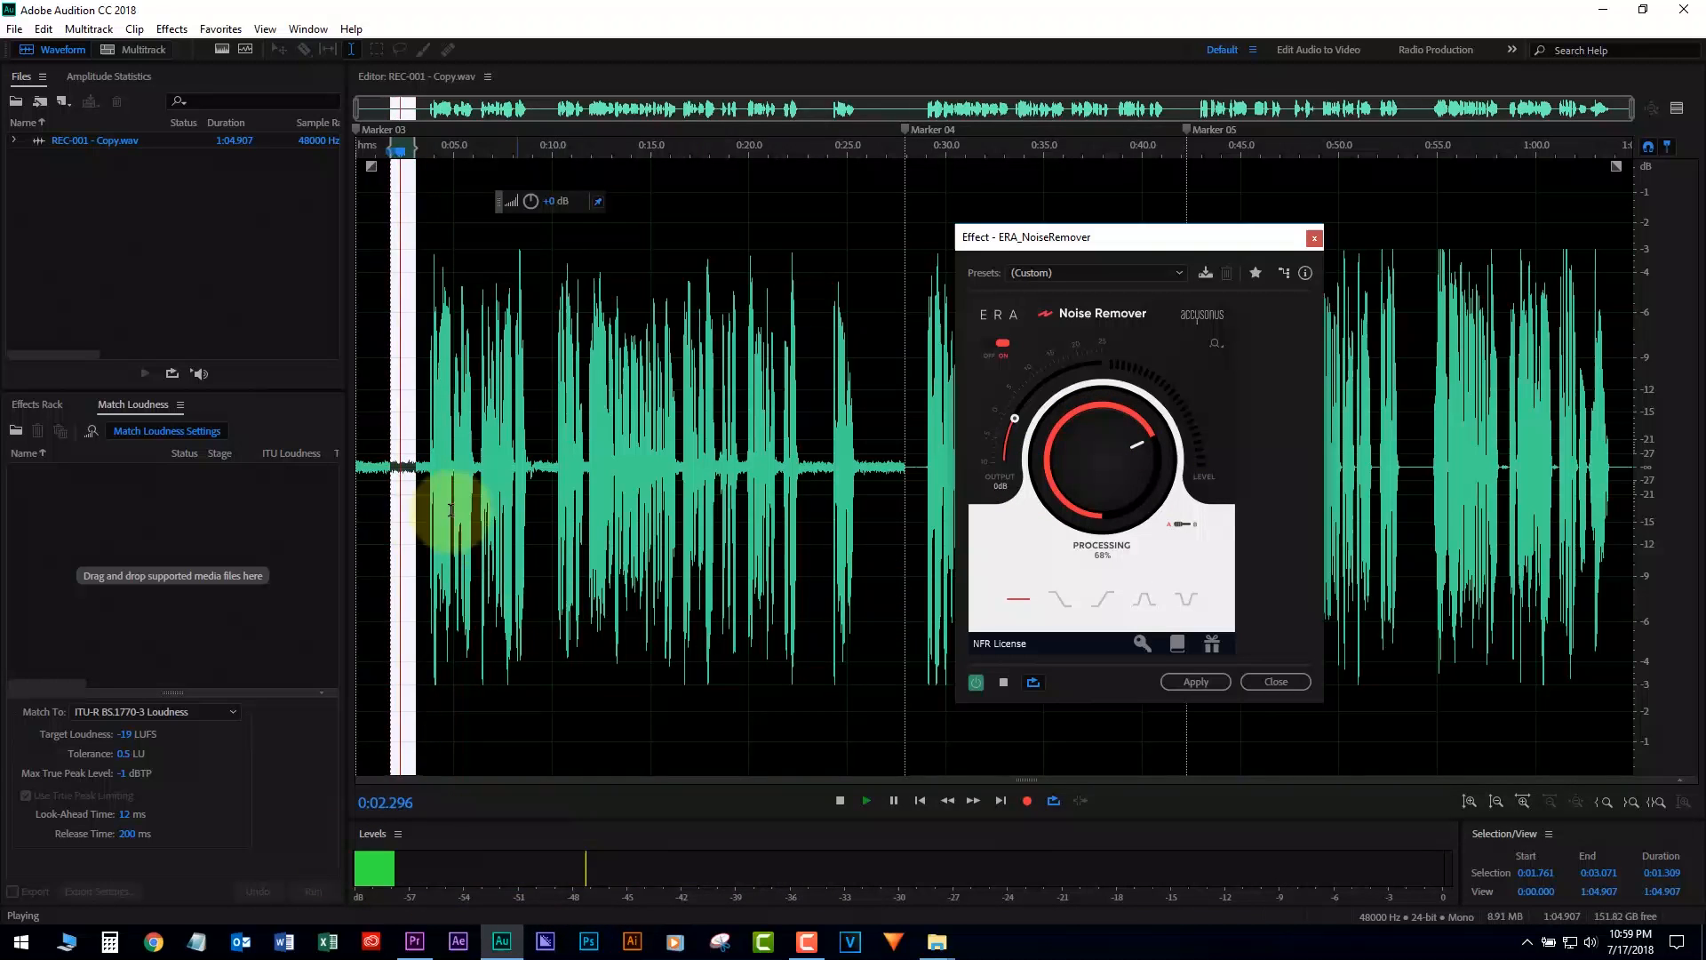
pyautogui.press('space')
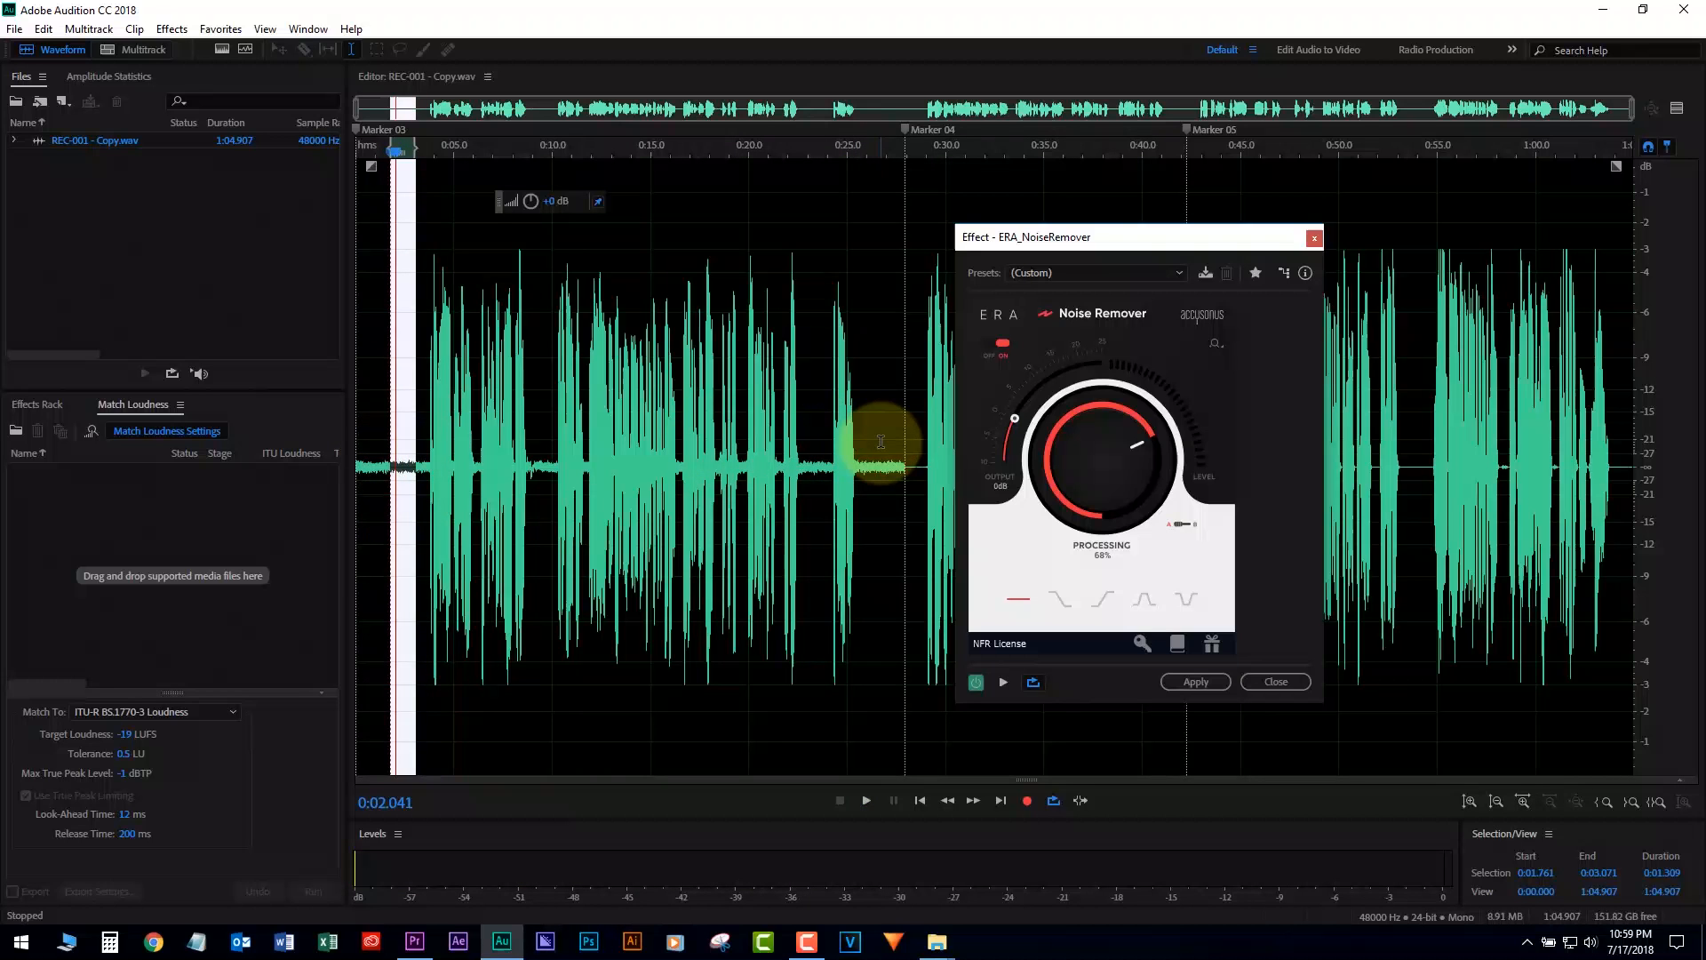
# Loop the gap from about 0:26.1 to 0:26.9 and compare the sound with Noise Remover off and on.
pyautogui.moveTo(885, 439); pyautogui.dragTo(868, 444)
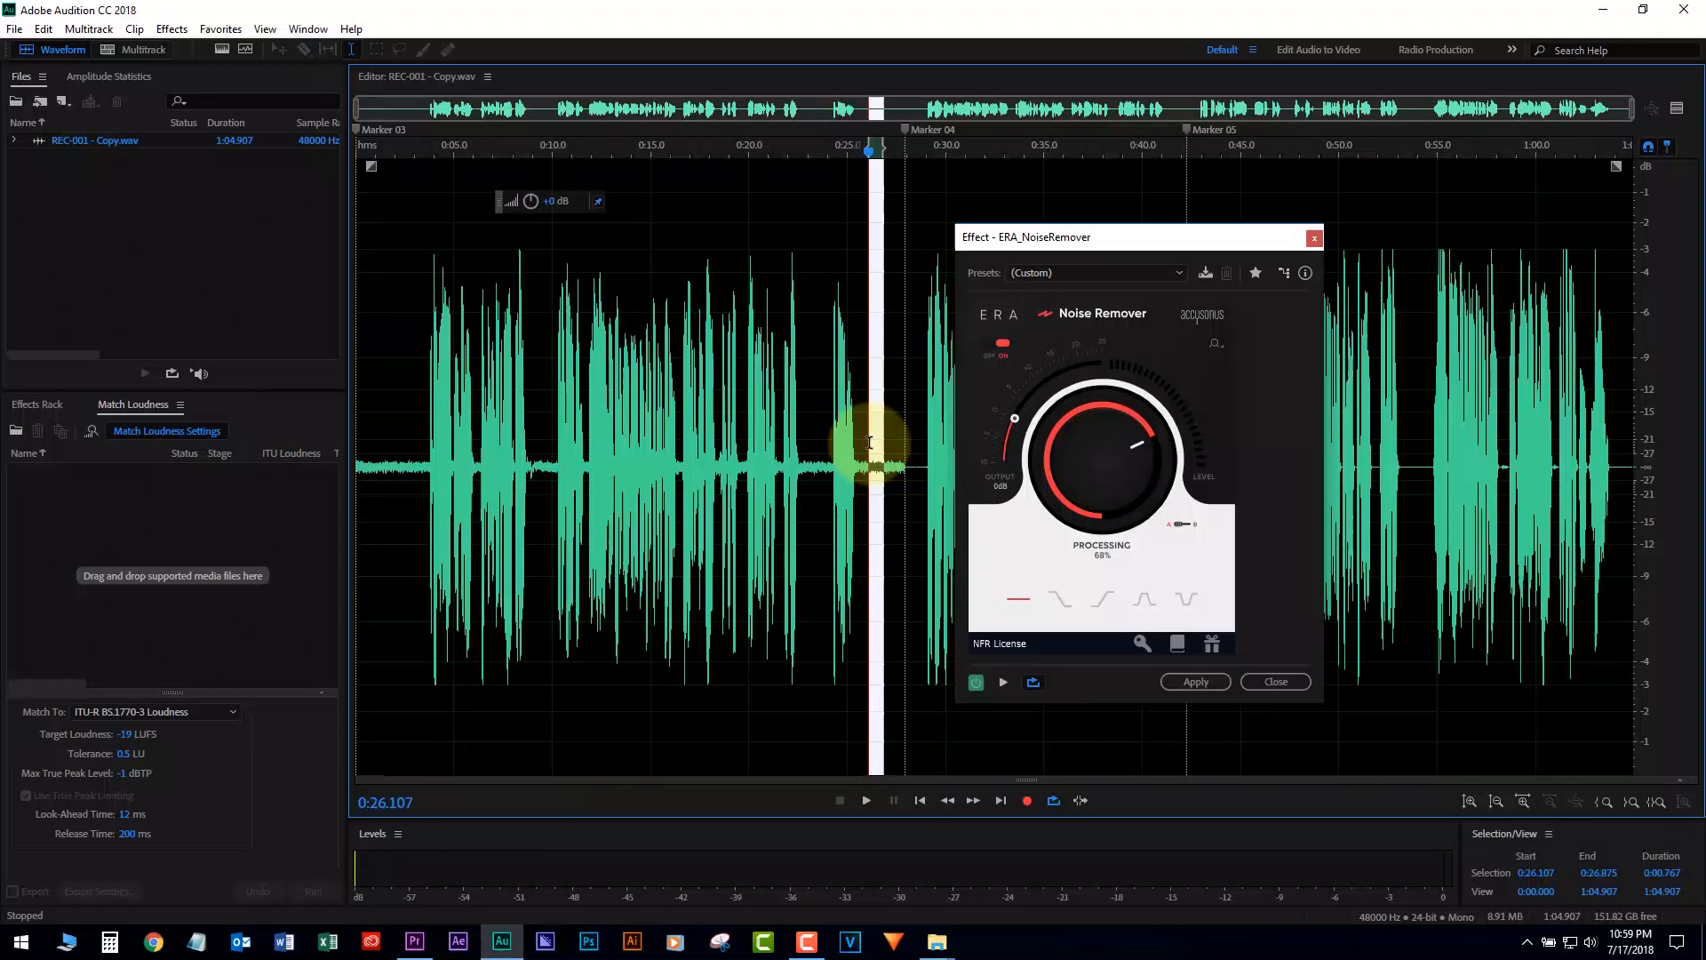
pyautogui.press('space')
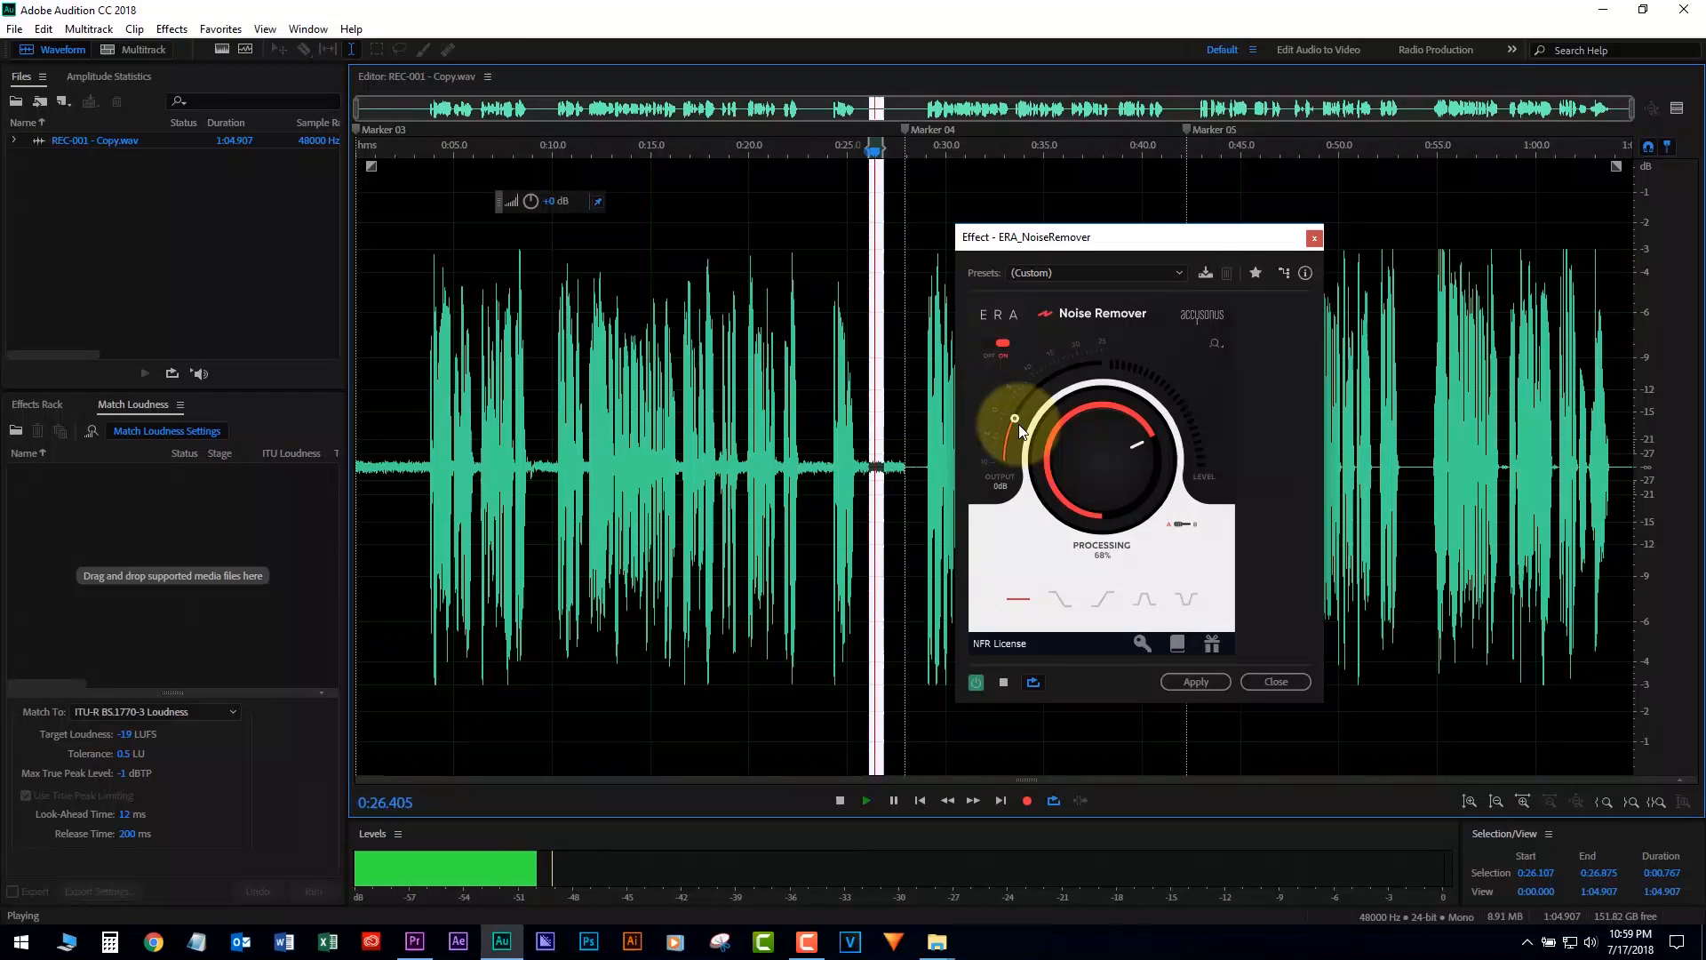
pyautogui.click(985, 344)
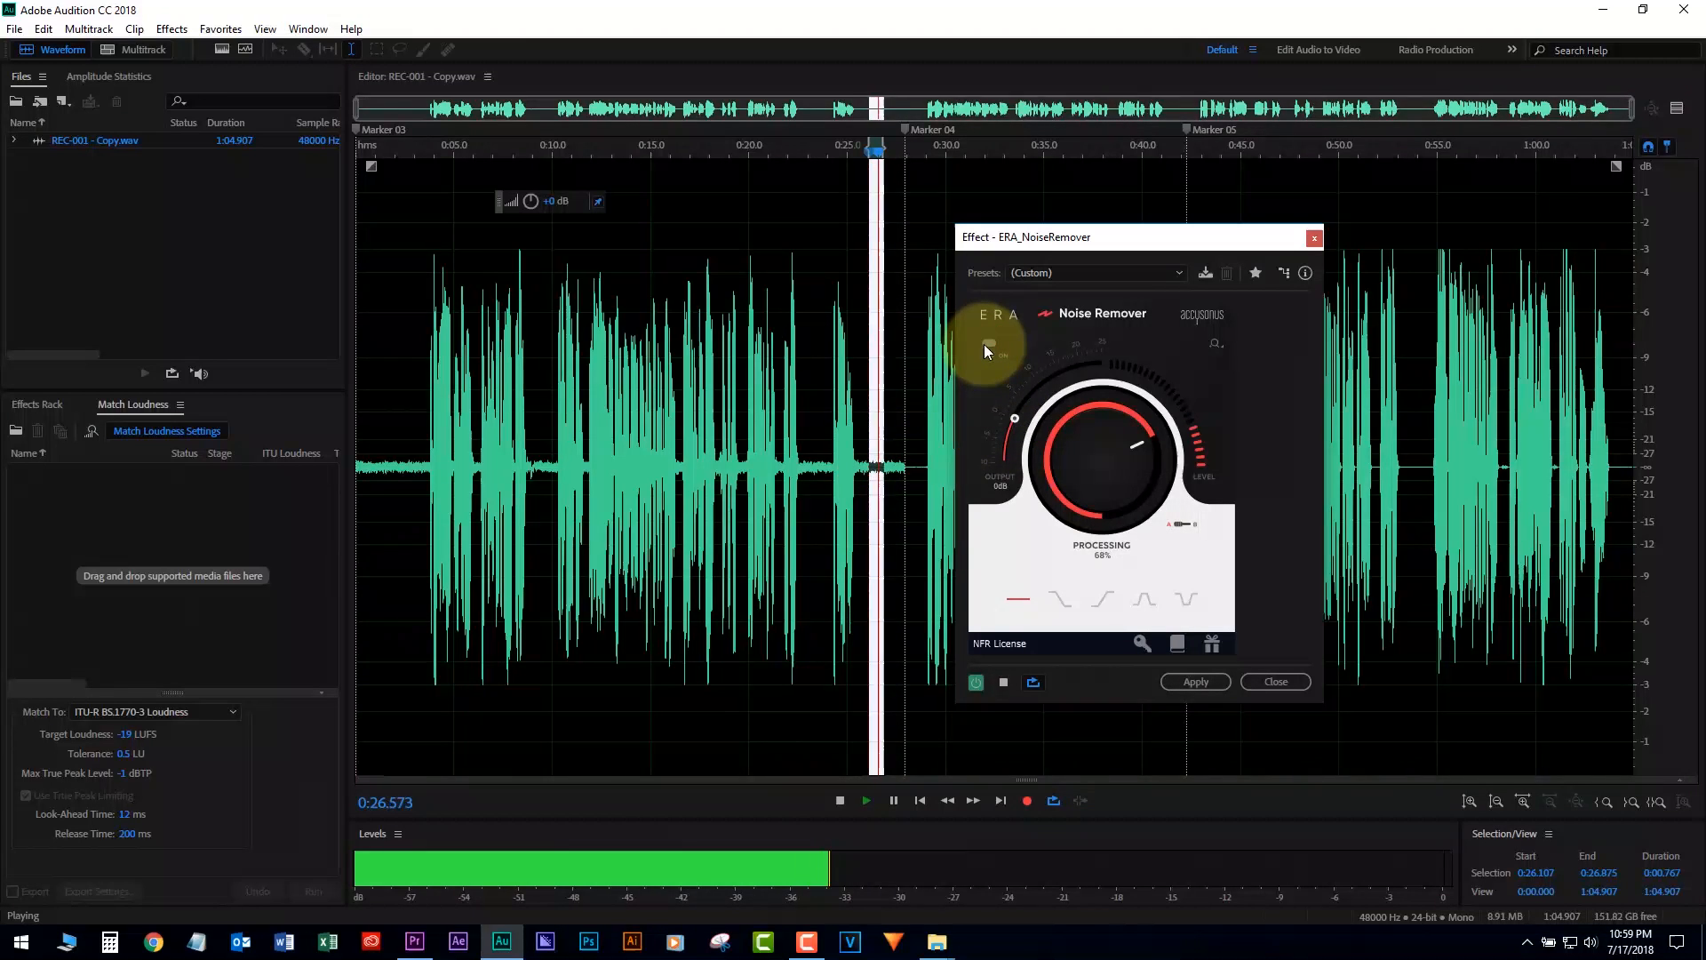
pyautogui.click(1000, 343)
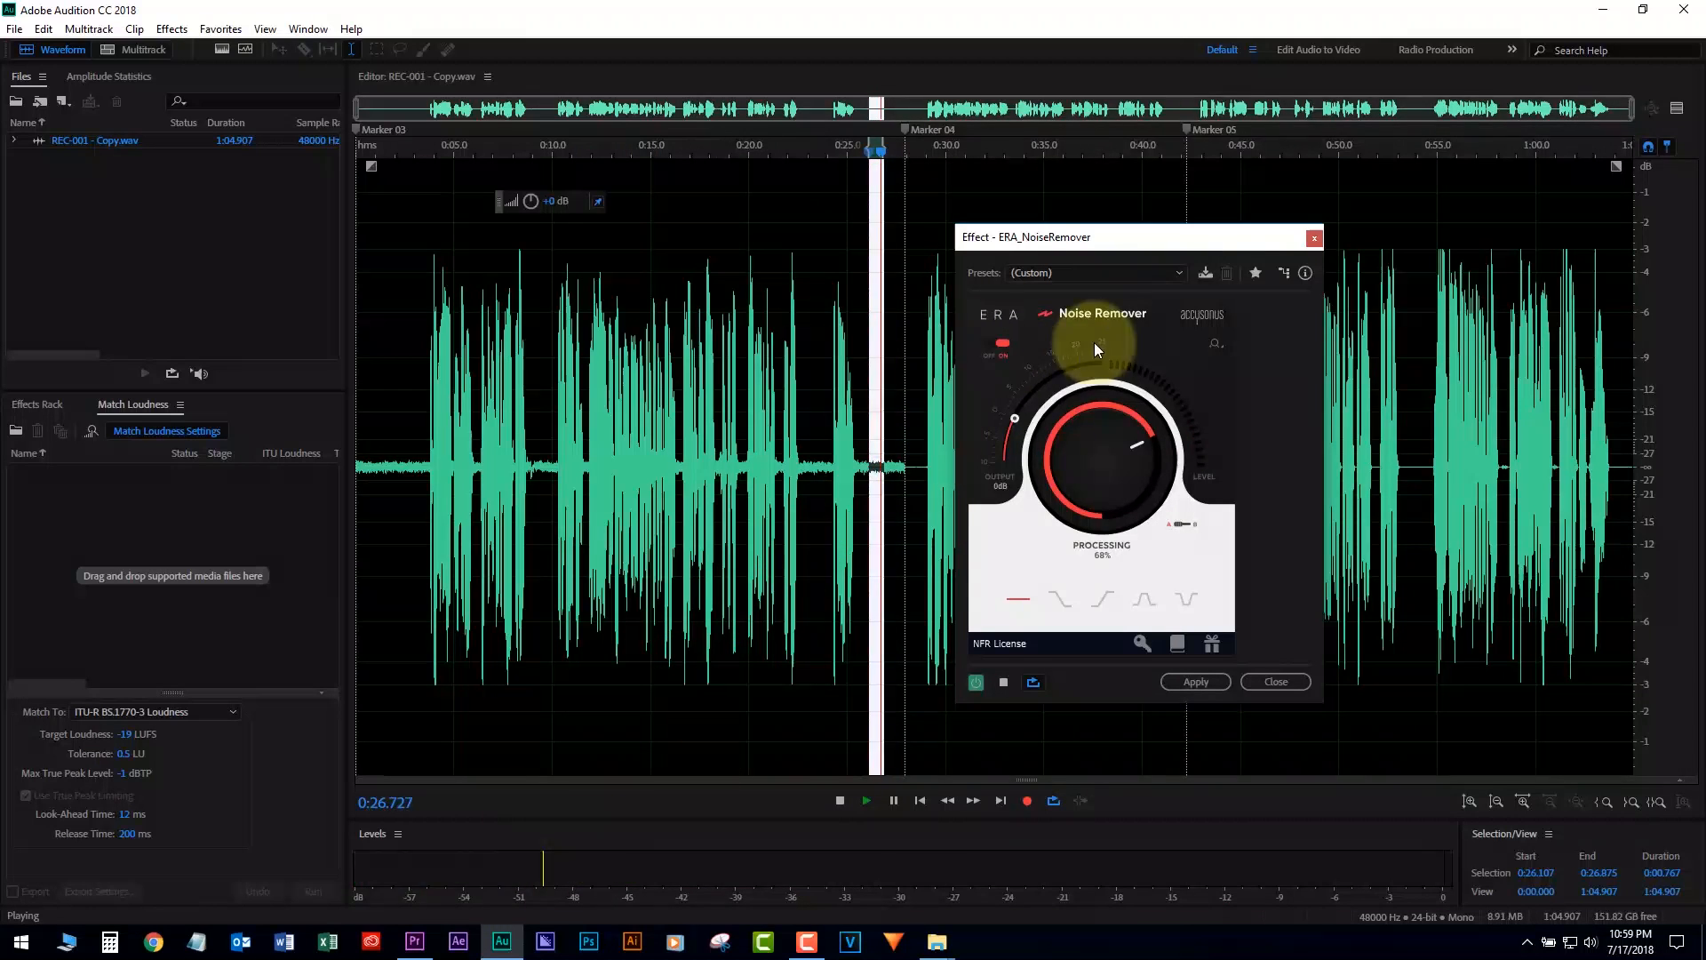
pyautogui.moveTo(1057, 238); pyautogui.dragTo(1214, 240)
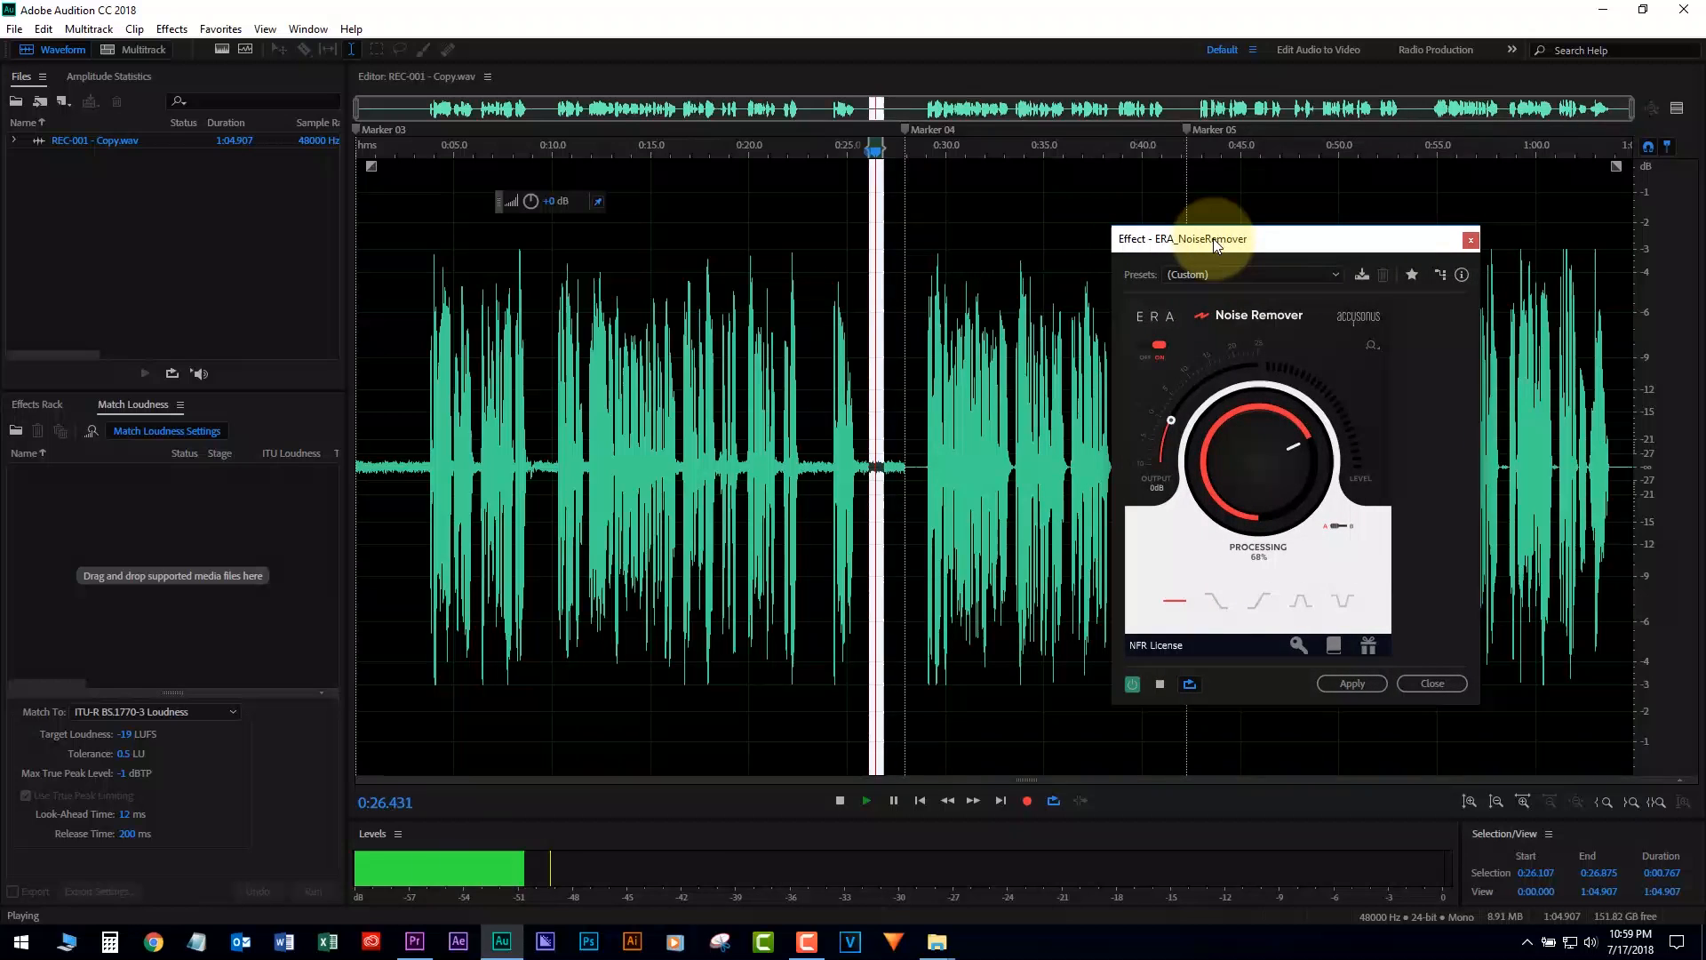
pyautogui.press('space')
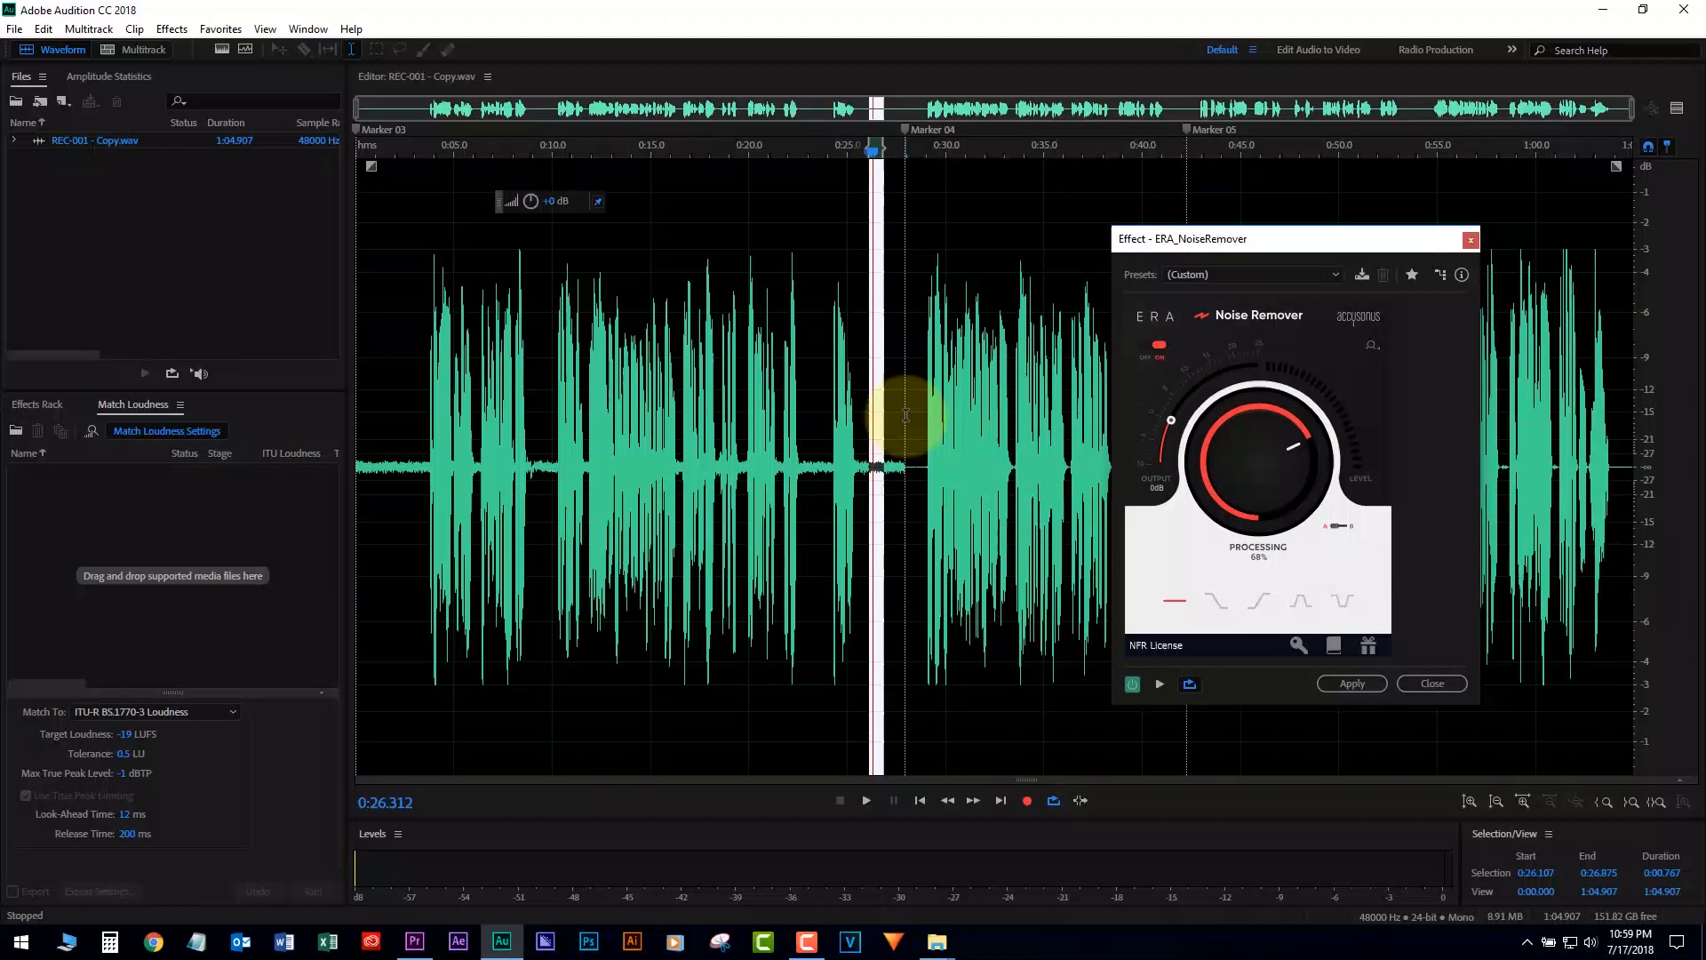
# Select the audio from the start to Marker 04 and apply Noise Remover to it.
pyautogui.click(904, 414)
pyautogui.moveTo(905, 414); pyautogui.dragTo(312, 381)
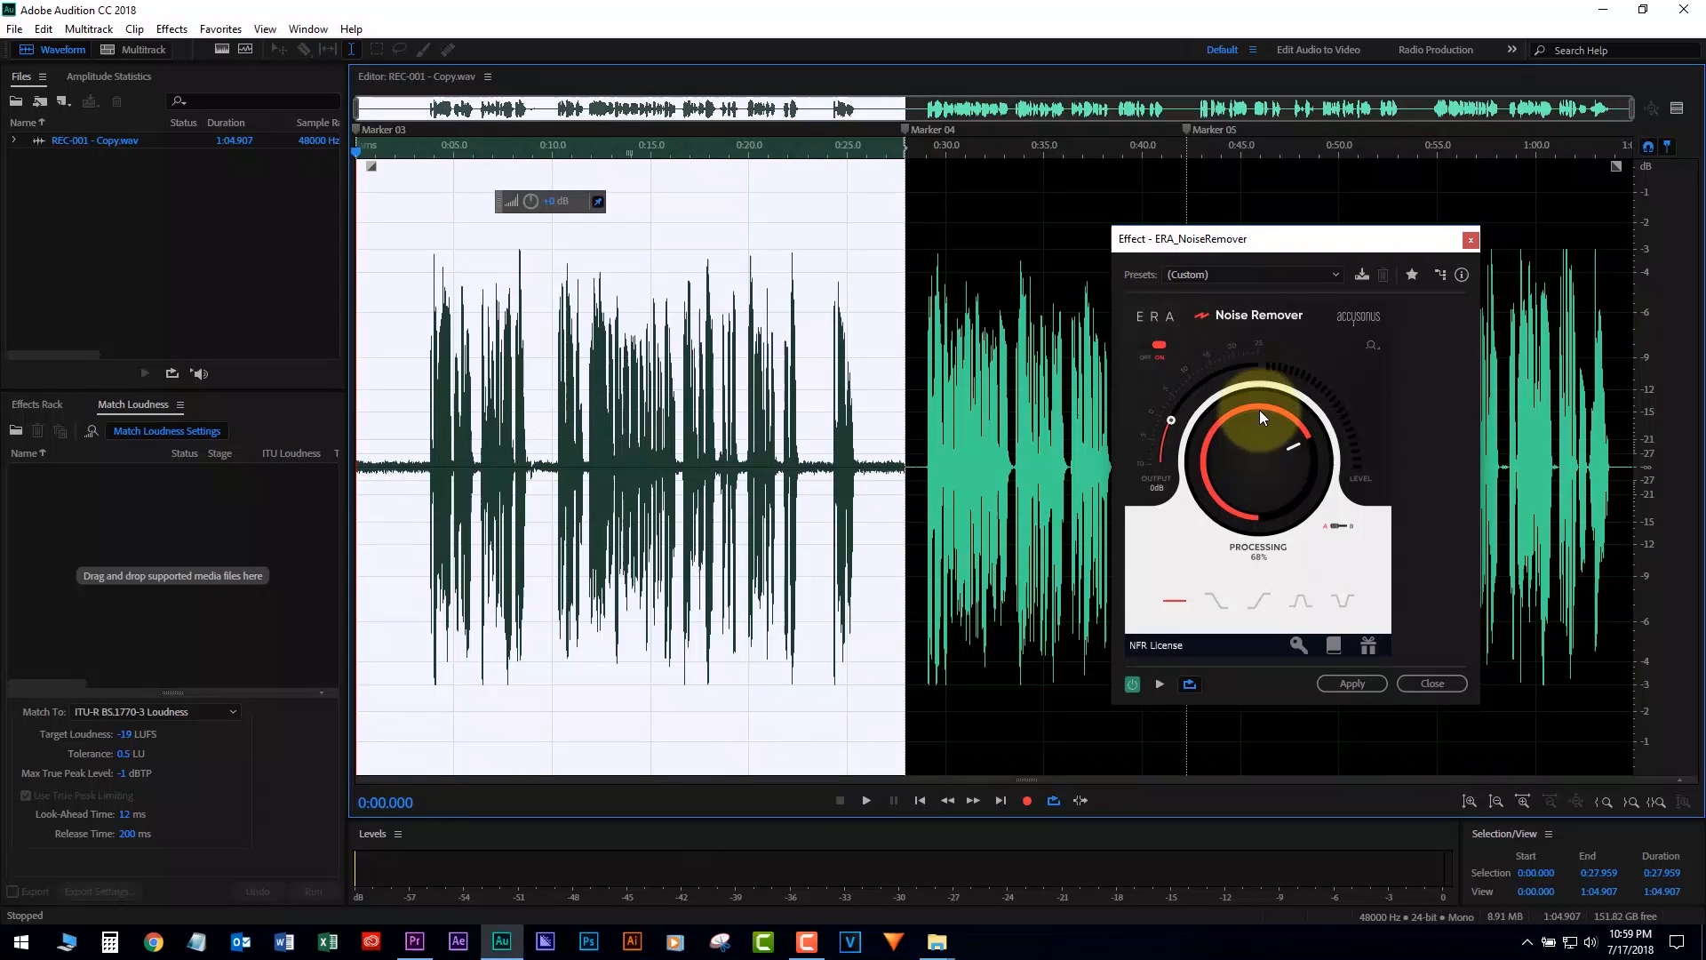
pyautogui.click(1364, 686)
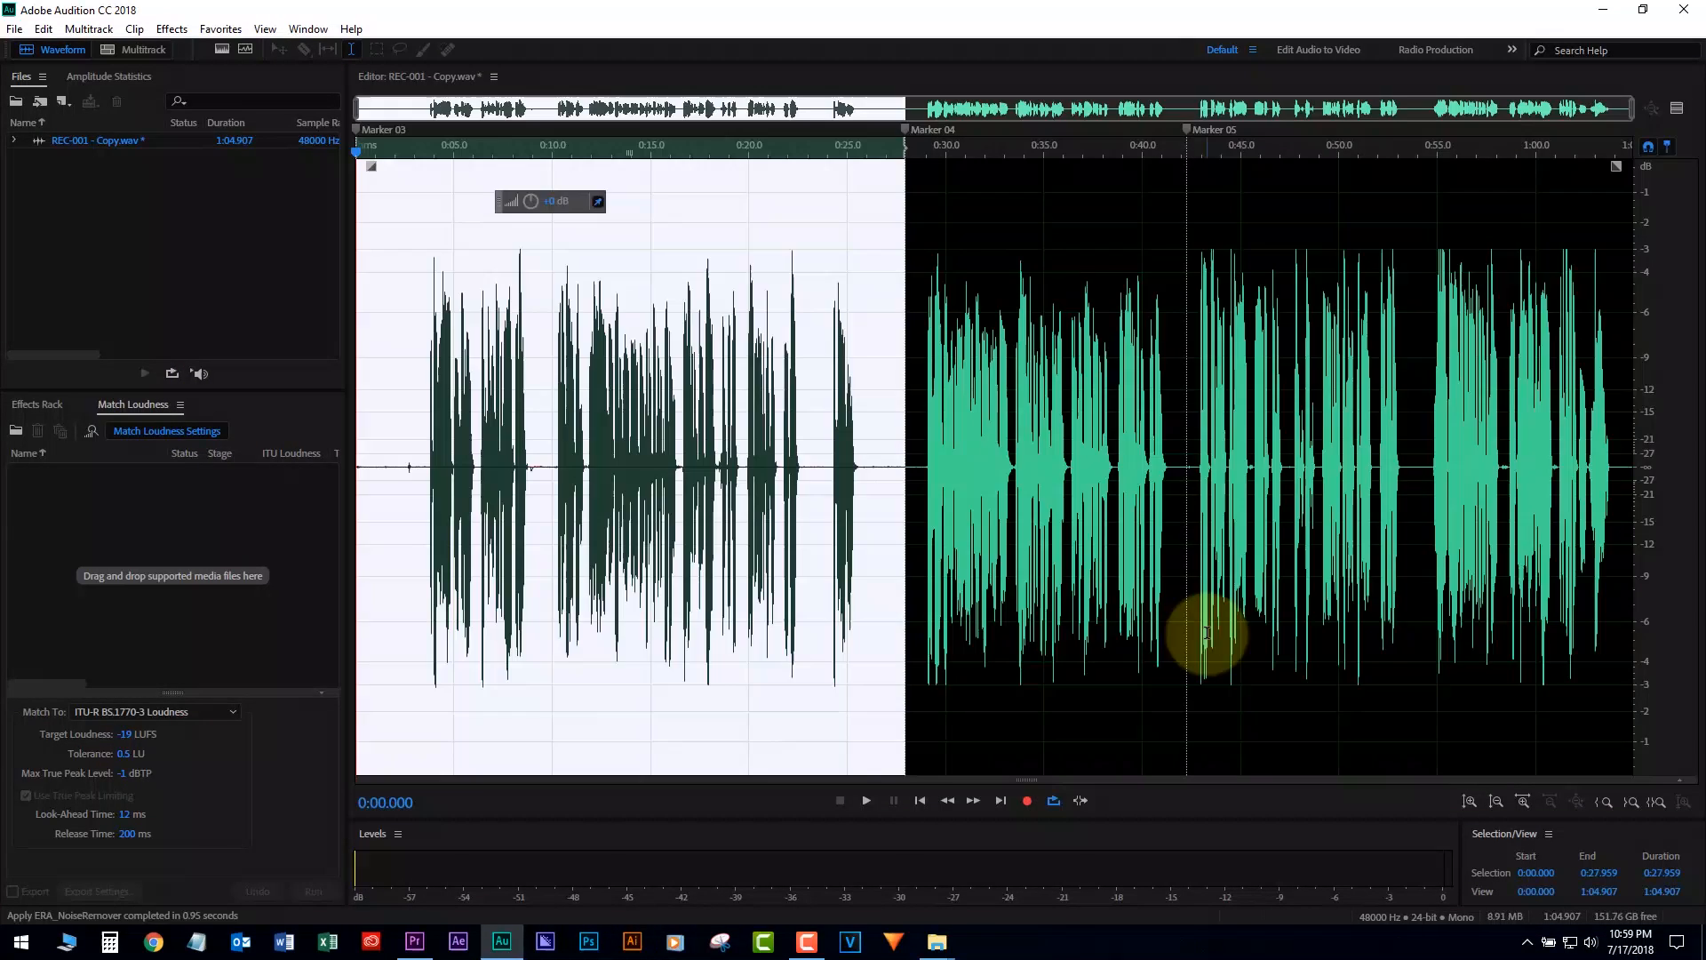
# Inspect the cleaned gap before Marker 04 and play back the processed speech from about 0:03.4.
pyautogui.click(869, 480)
pyautogui.scroll(3, 899, 465)
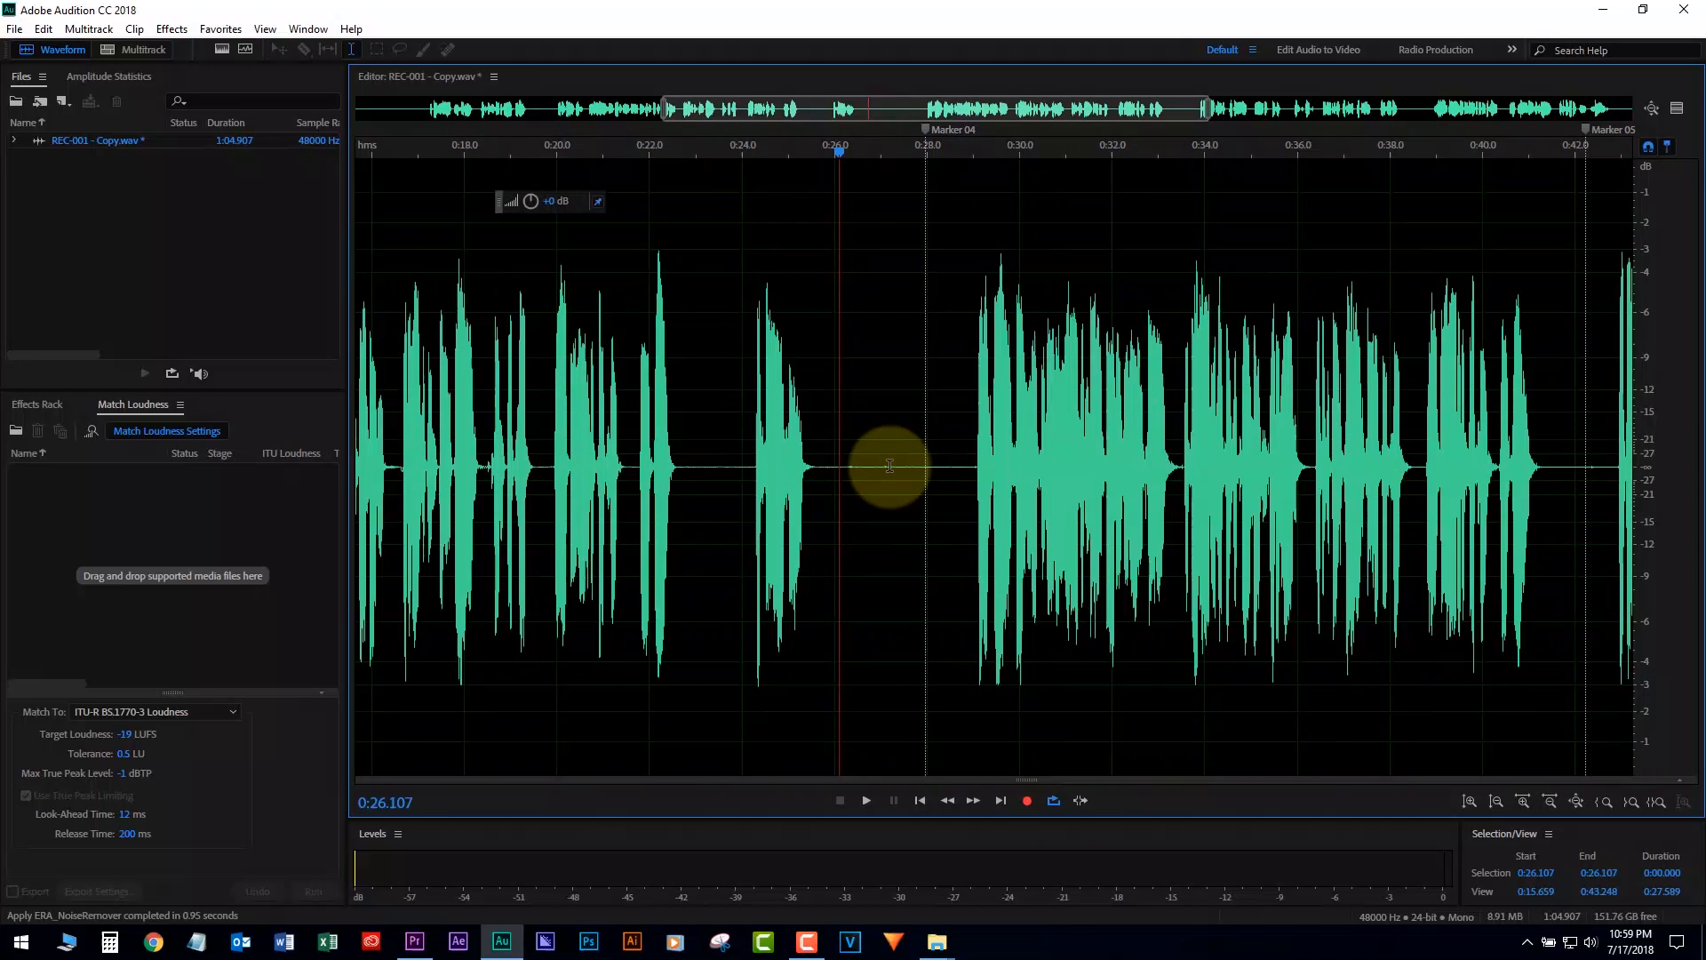
pyautogui.scroll(-3, 888, 464)
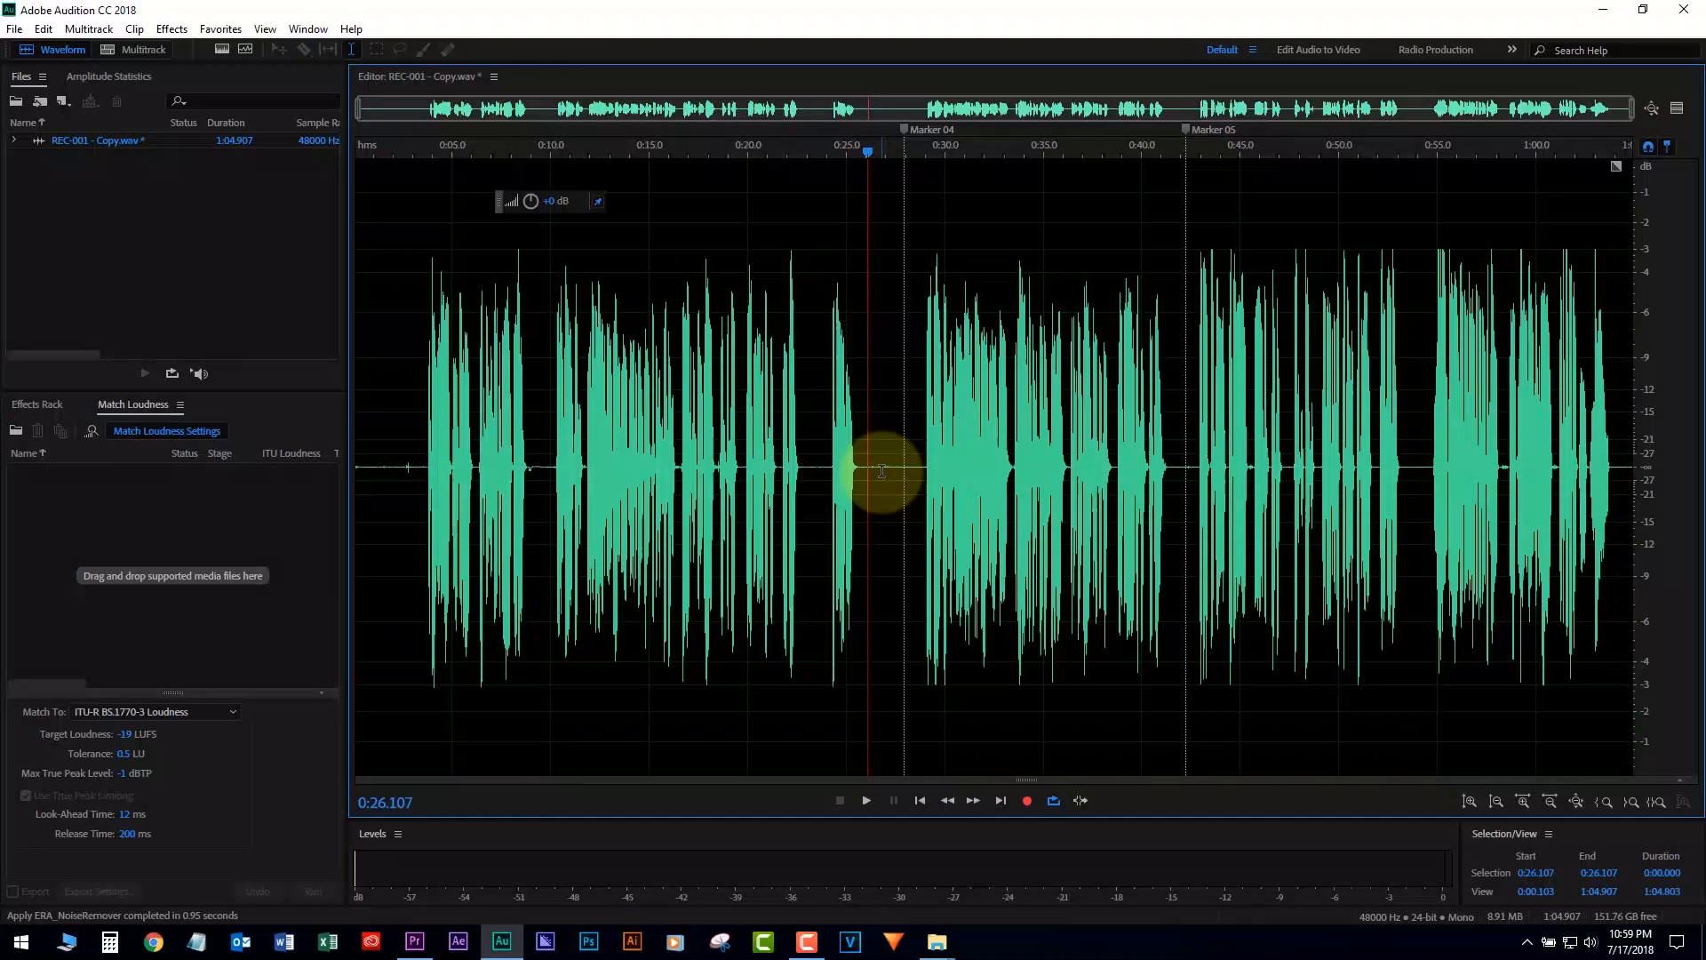
pyautogui.click(419, 392)
pyautogui.press('space')
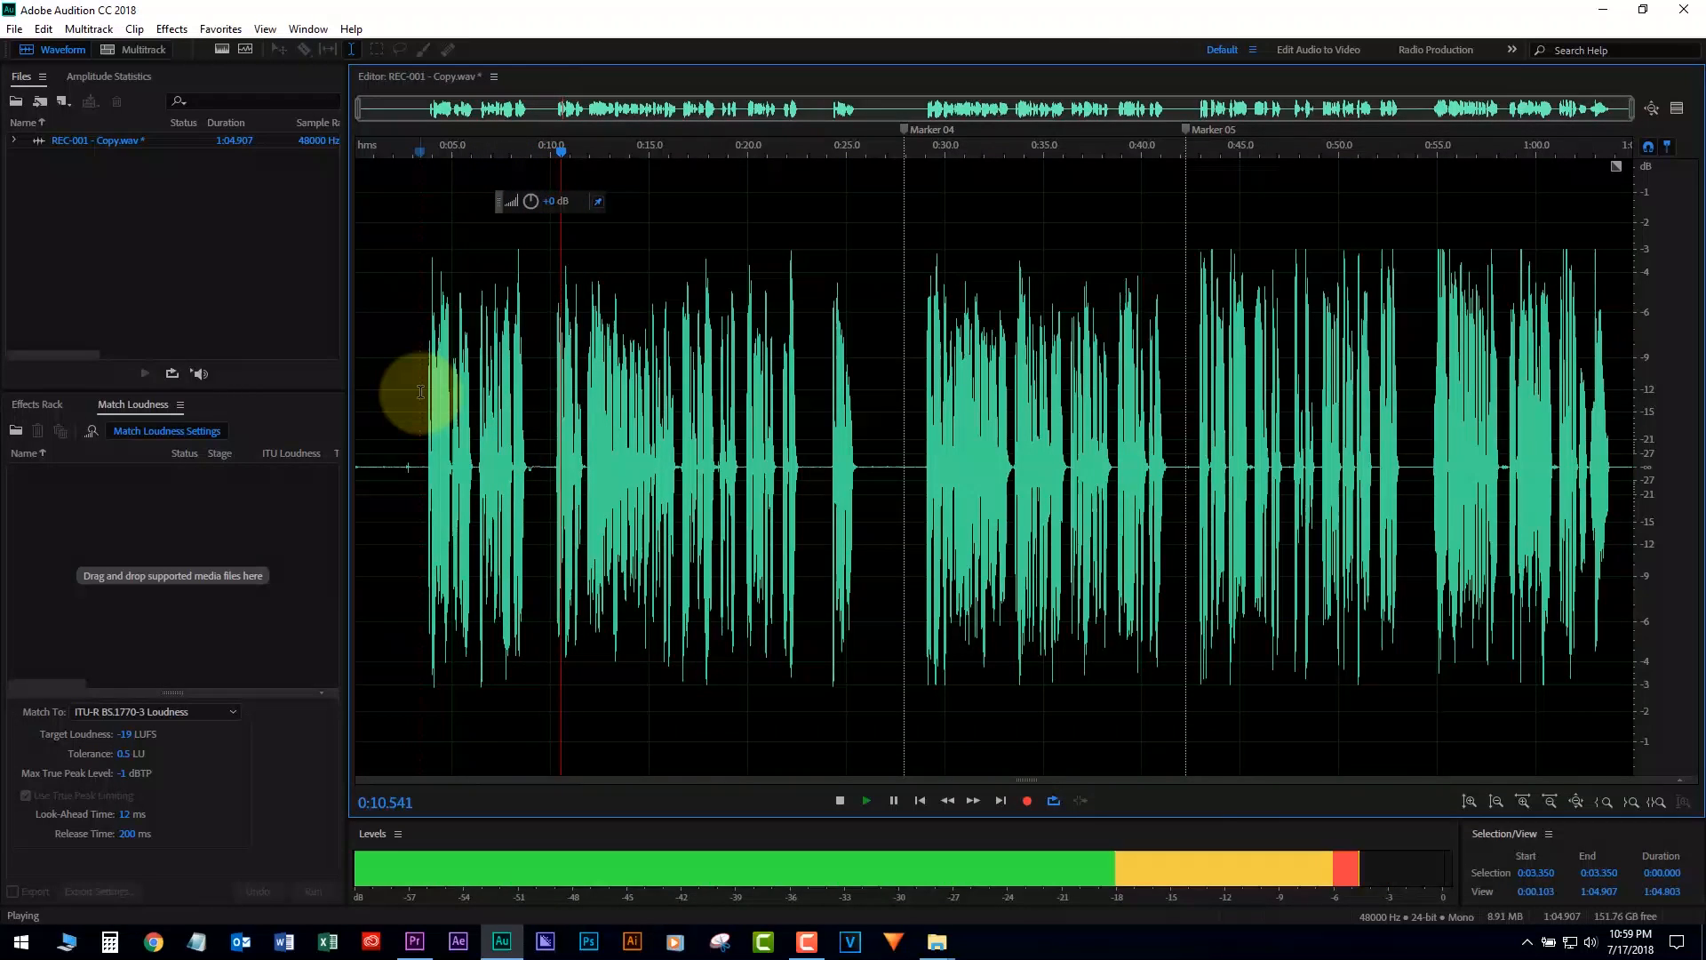
pyautogui.press('space')
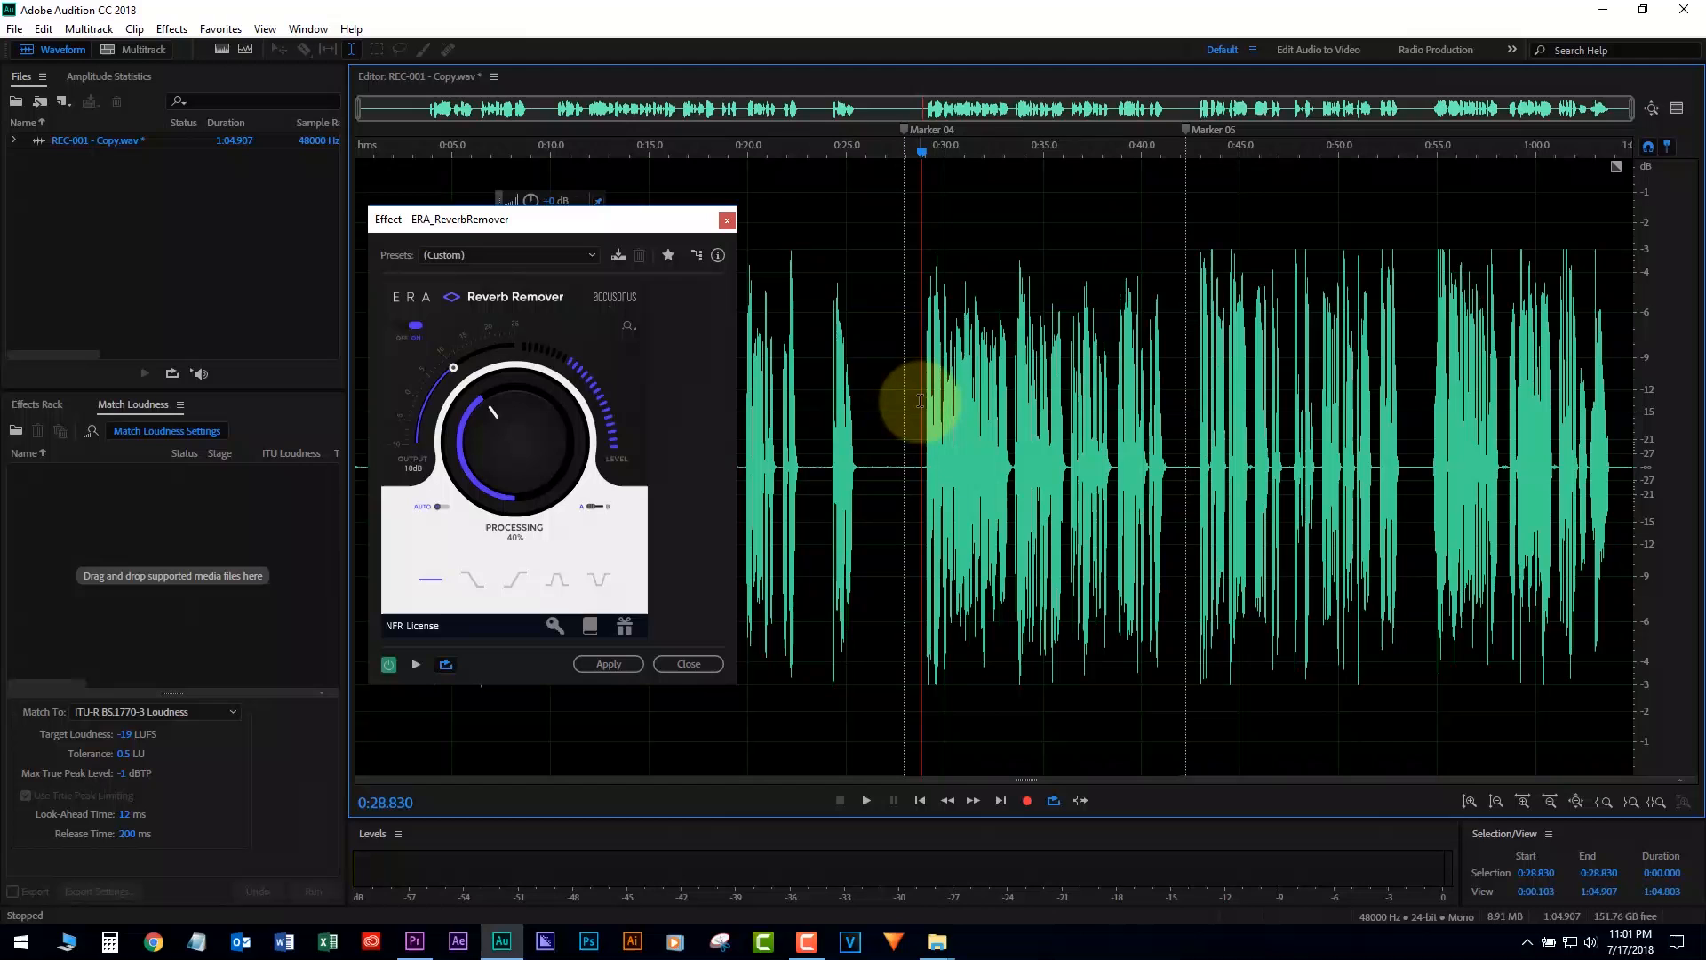
# Play the speech after Marker 04 from about 0:28.6 with Reverb Remover switched on.
pyautogui.moveTo(921, 401); pyautogui.dragTo(922, 412)
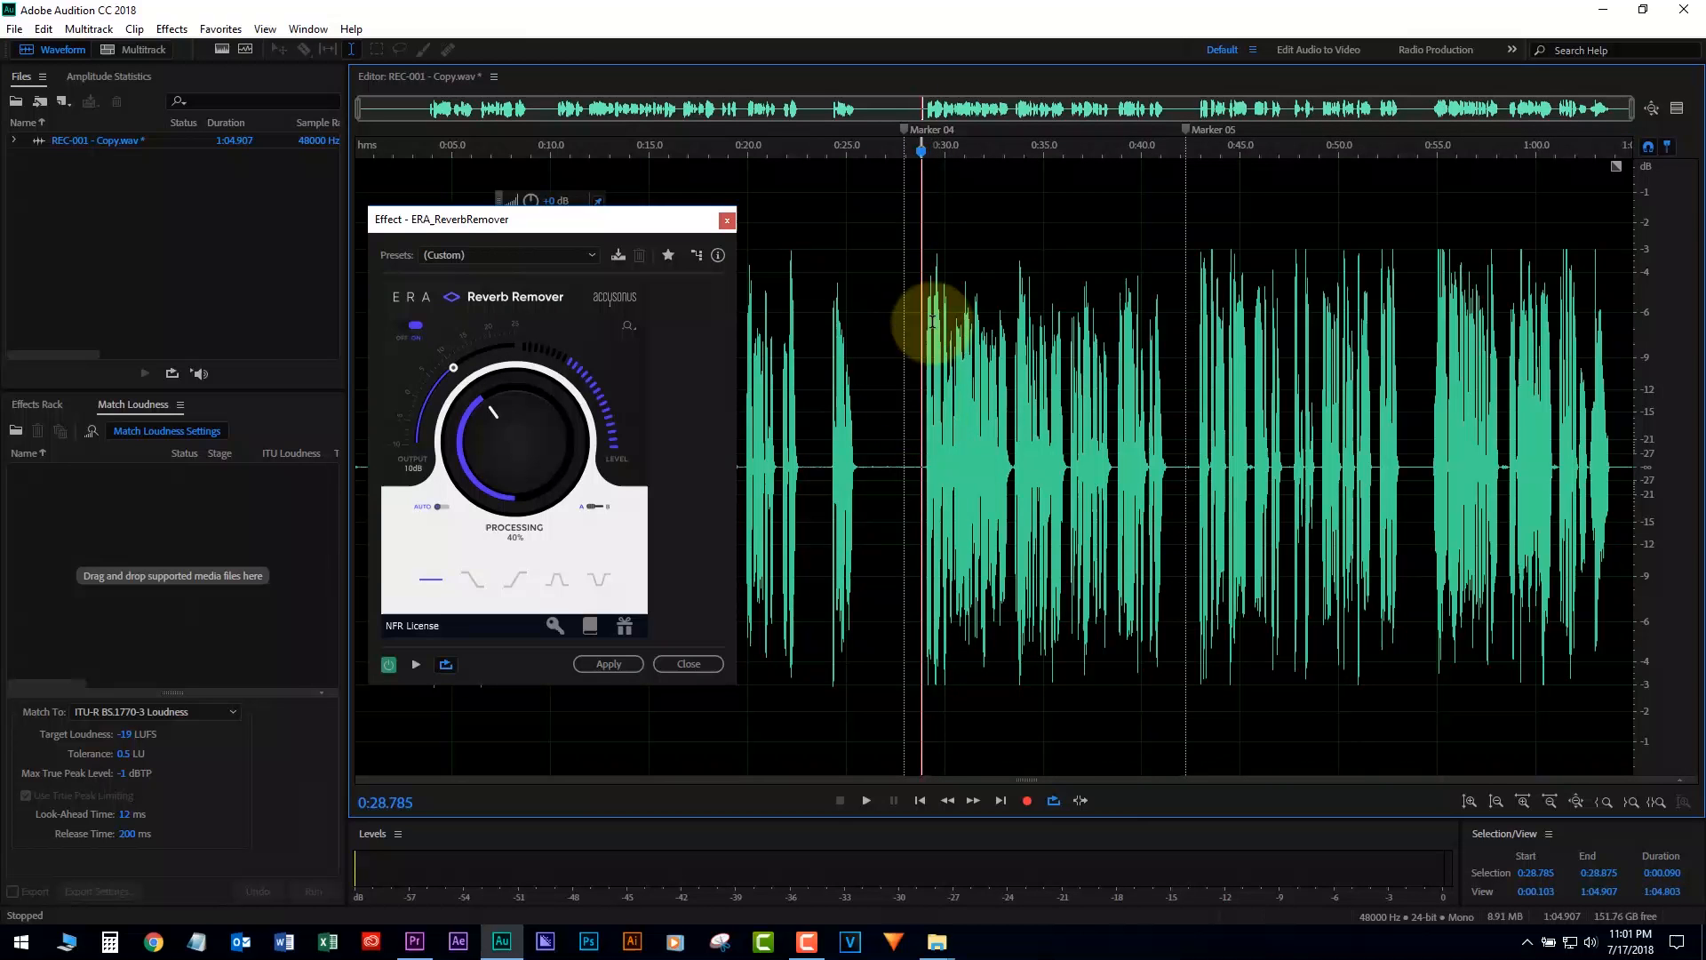
pyautogui.click(944, 237)
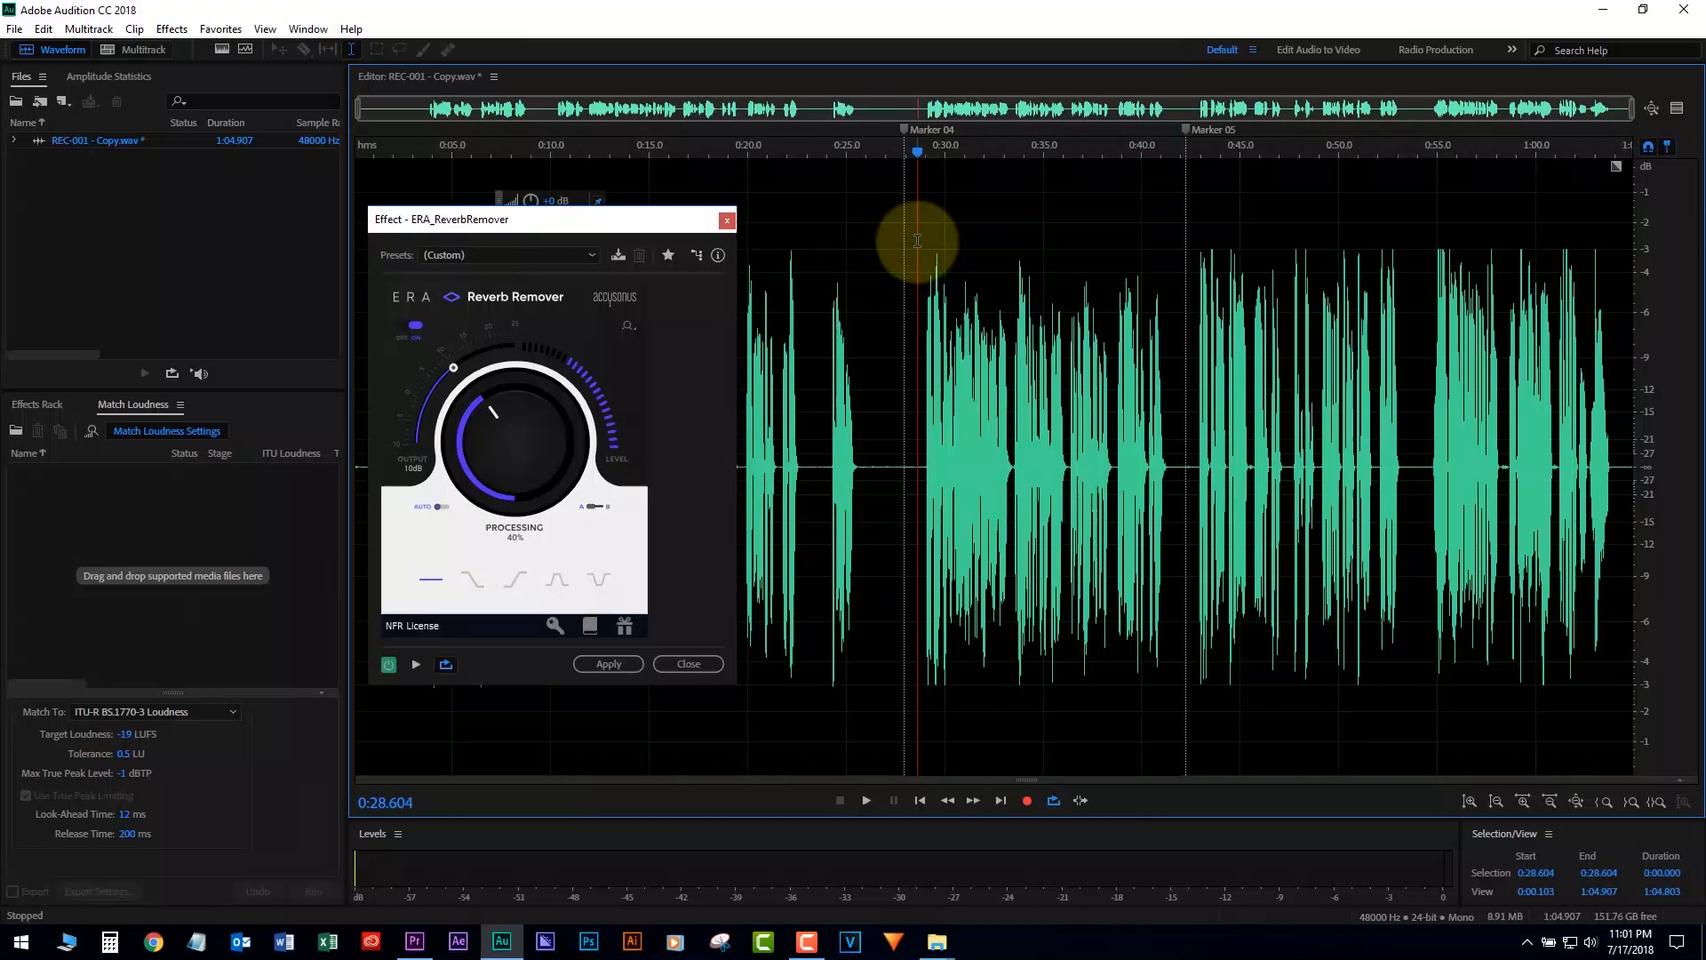
pyautogui.press('space')
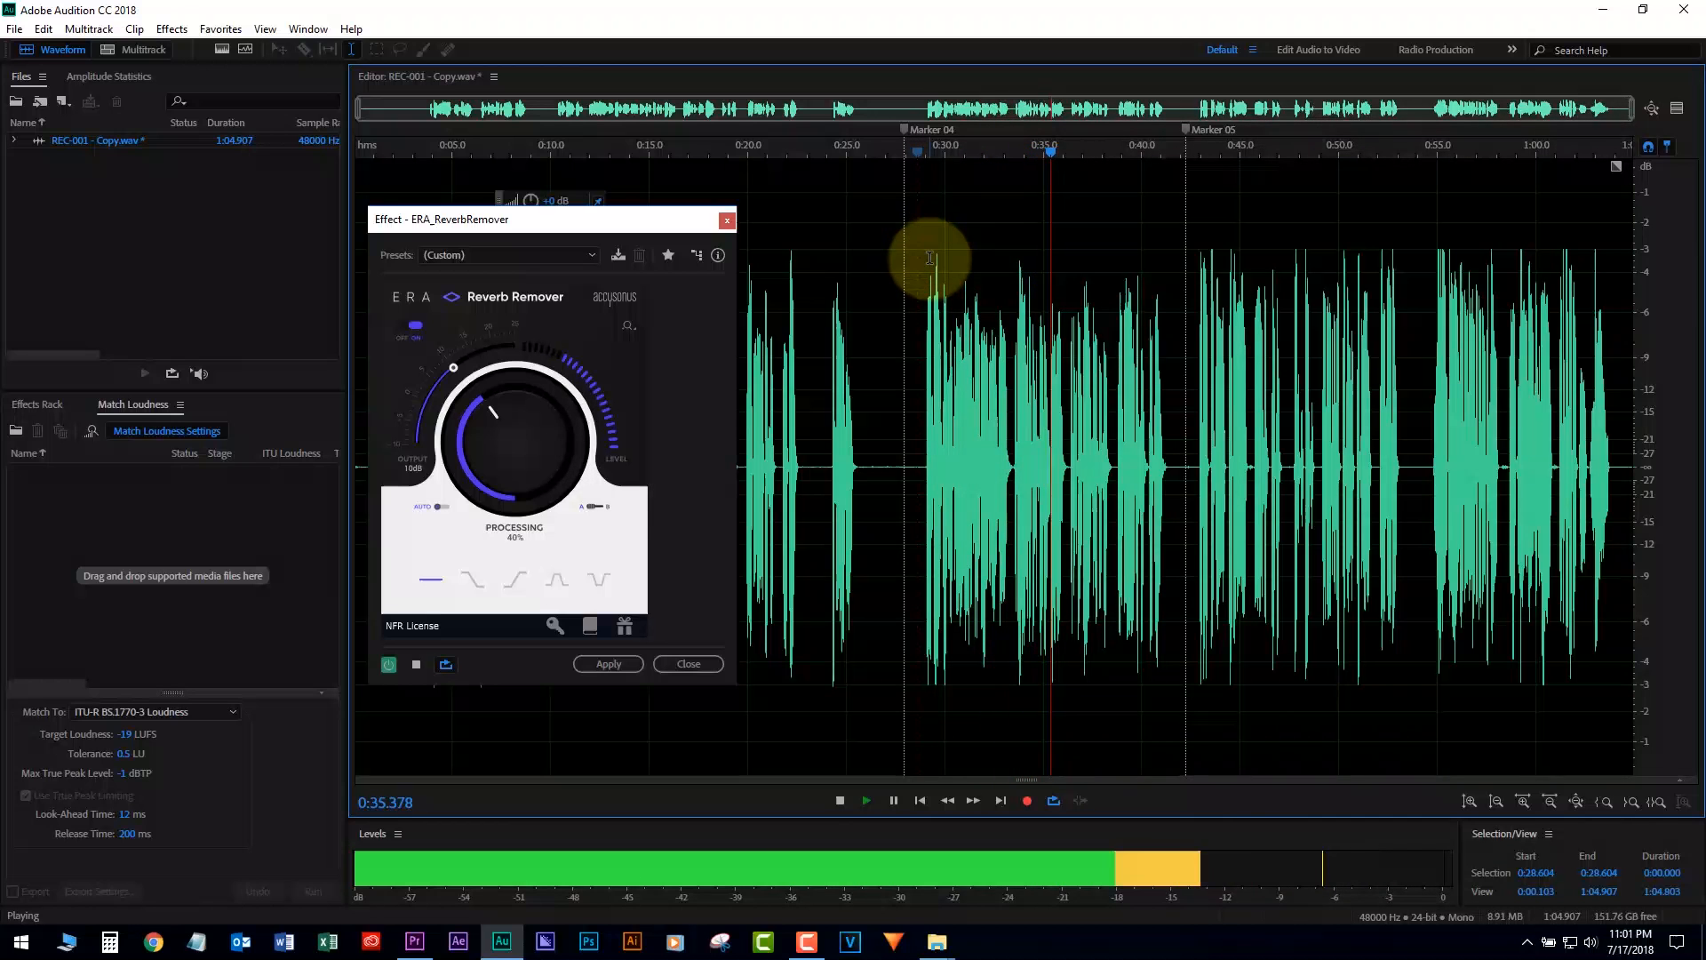
pyautogui.press('space')
# Switch off Reverb Remover and play the same speech from about 0:29.2 for comparison.
pyautogui.click(398, 327)
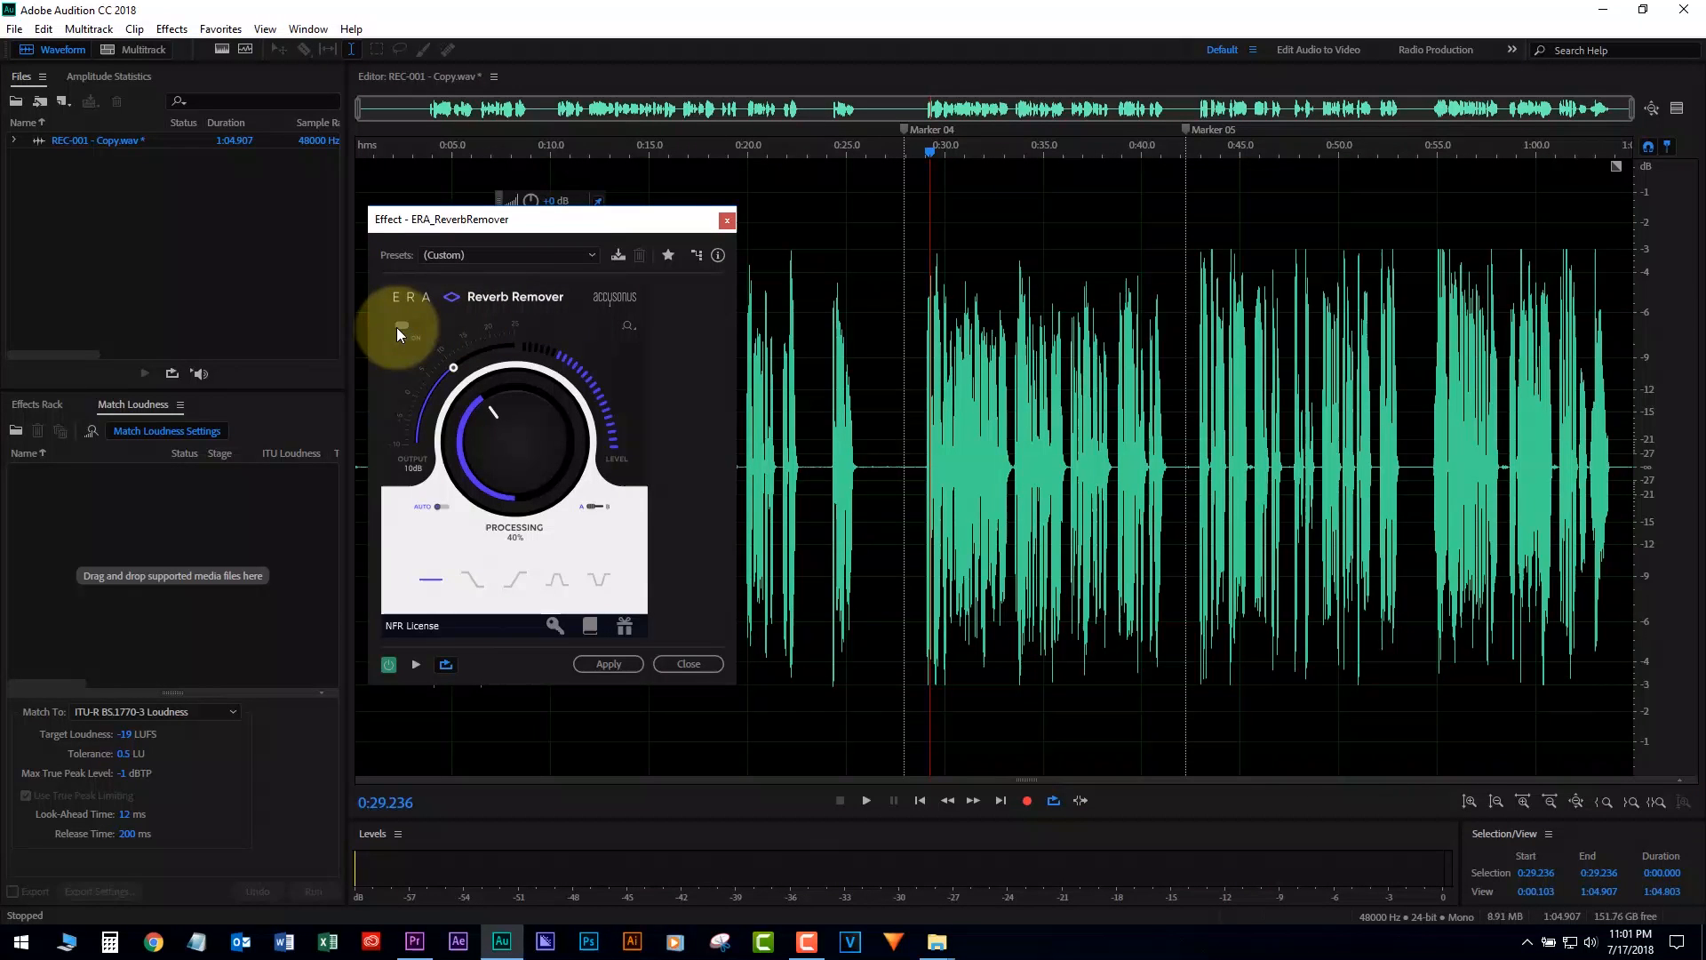
pyautogui.press('space')
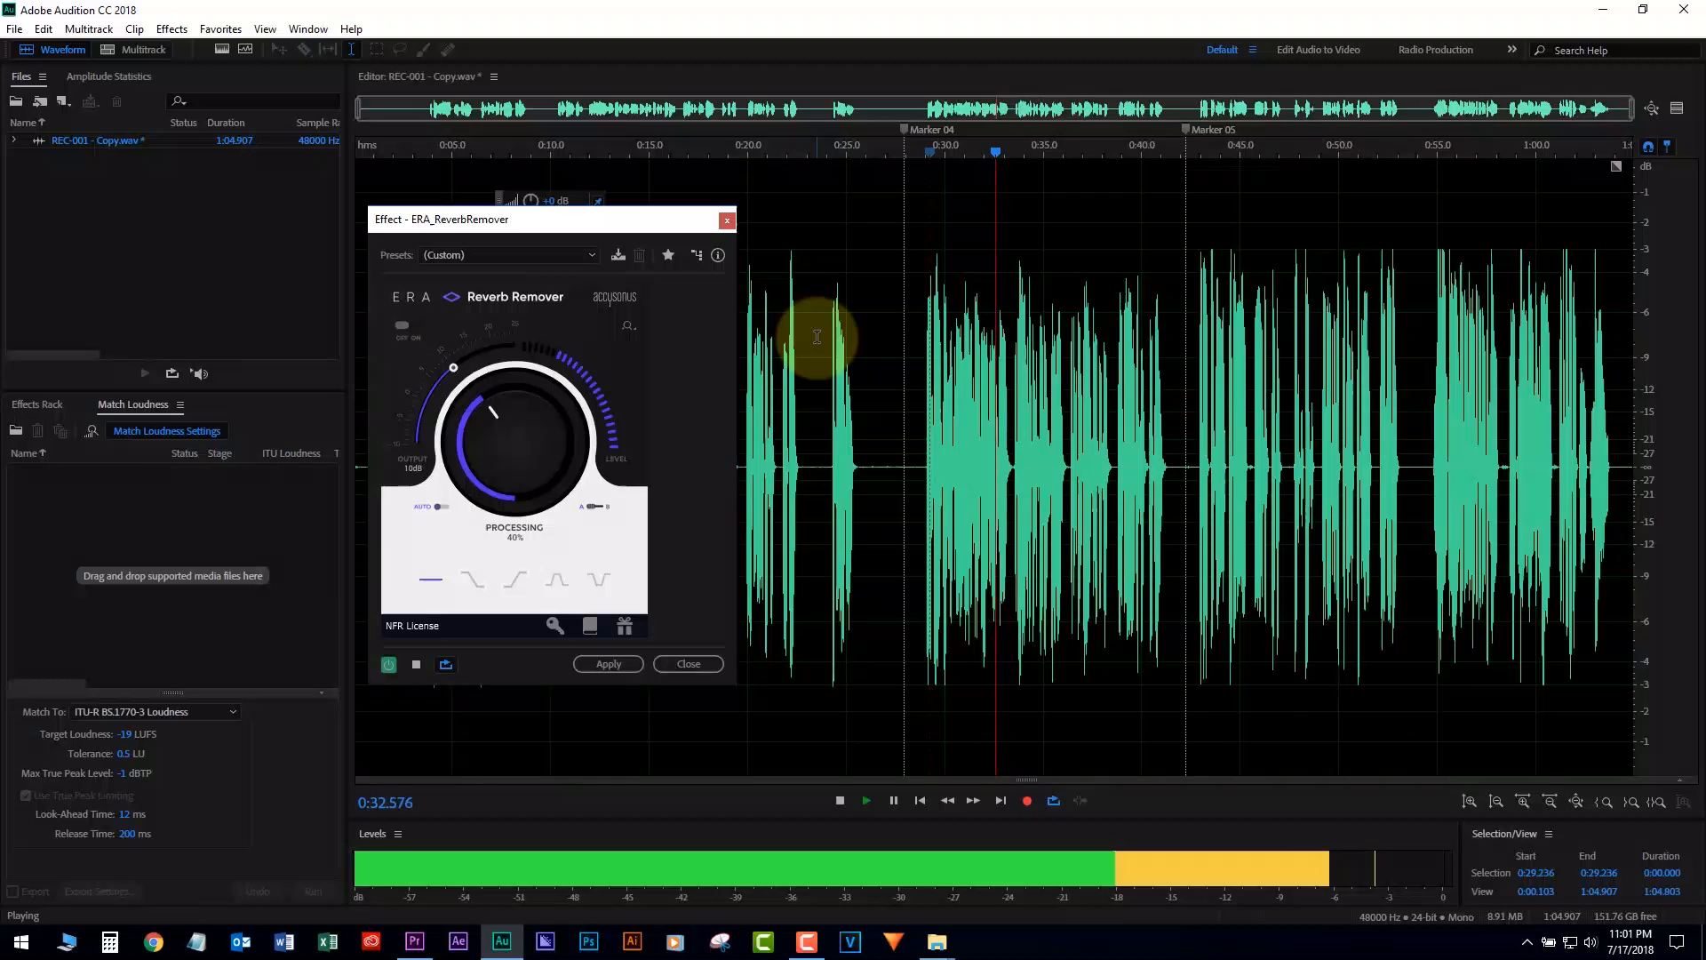
pyautogui.press('space')
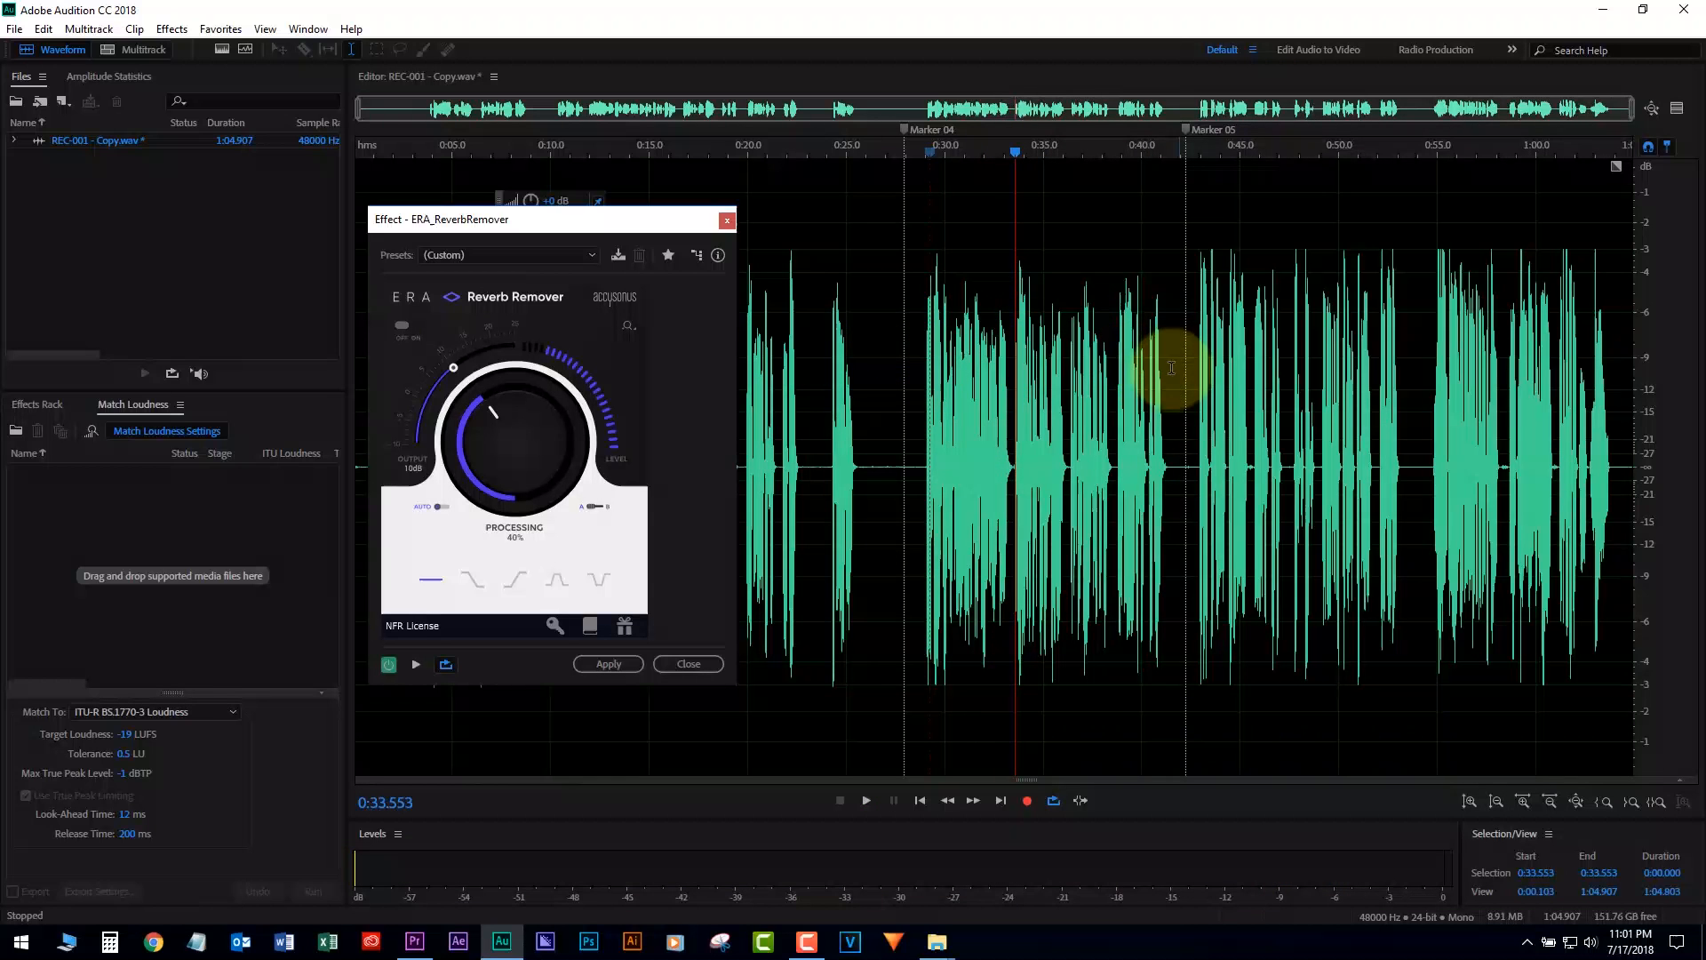
# Loop the speech from about 0:29.0 to 0:33.4, switch Reverb Remover on, and set its processing to 37%.
pyautogui.moveTo(1015, 332); pyautogui.dragTo(925, 336)
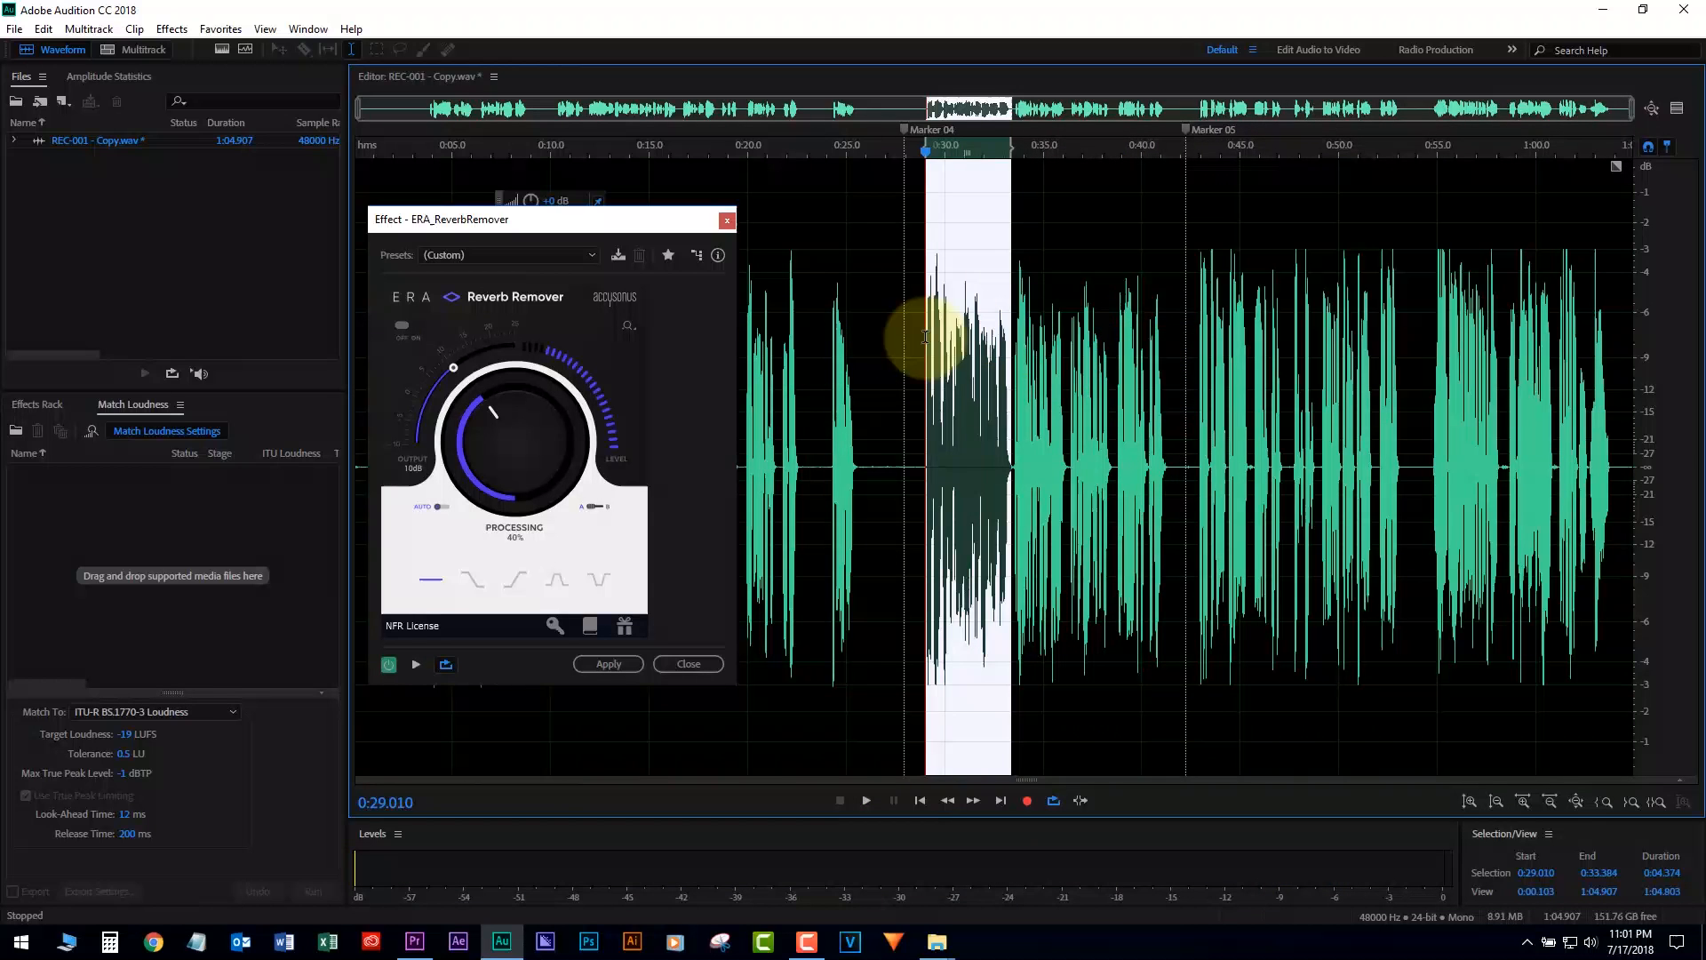
pyautogui.press('space')
pyautogui.click(414, 326)
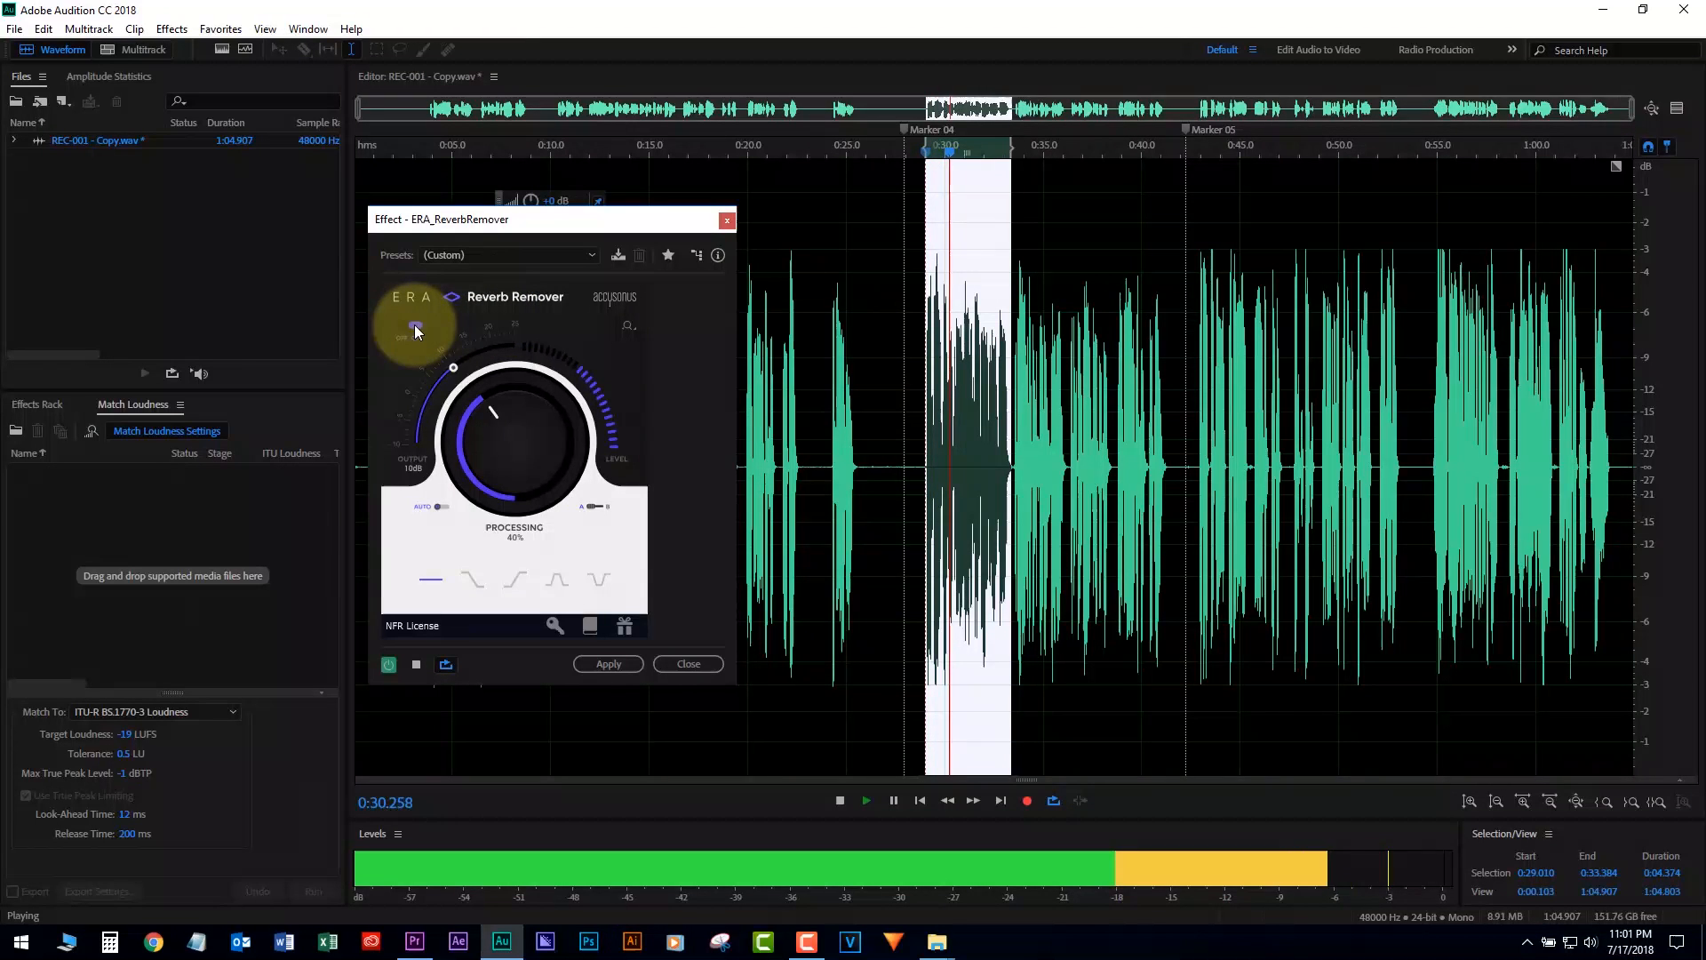
pyautogui.moveTo(503, 469)
pyautogui.mouseDown()
pyautogui.moveTo(487, 413)
pyautogui.moveTo(536, 333)
pyautogui.moveTo(508, 378)
pyautogui.moveTo(510, 443)
pyautogui.moveTo(607, 571)
pyautogui.moveTo(546, 540)
pyautogui.moveTo(520, 474)
pyautogui.mouseUp()
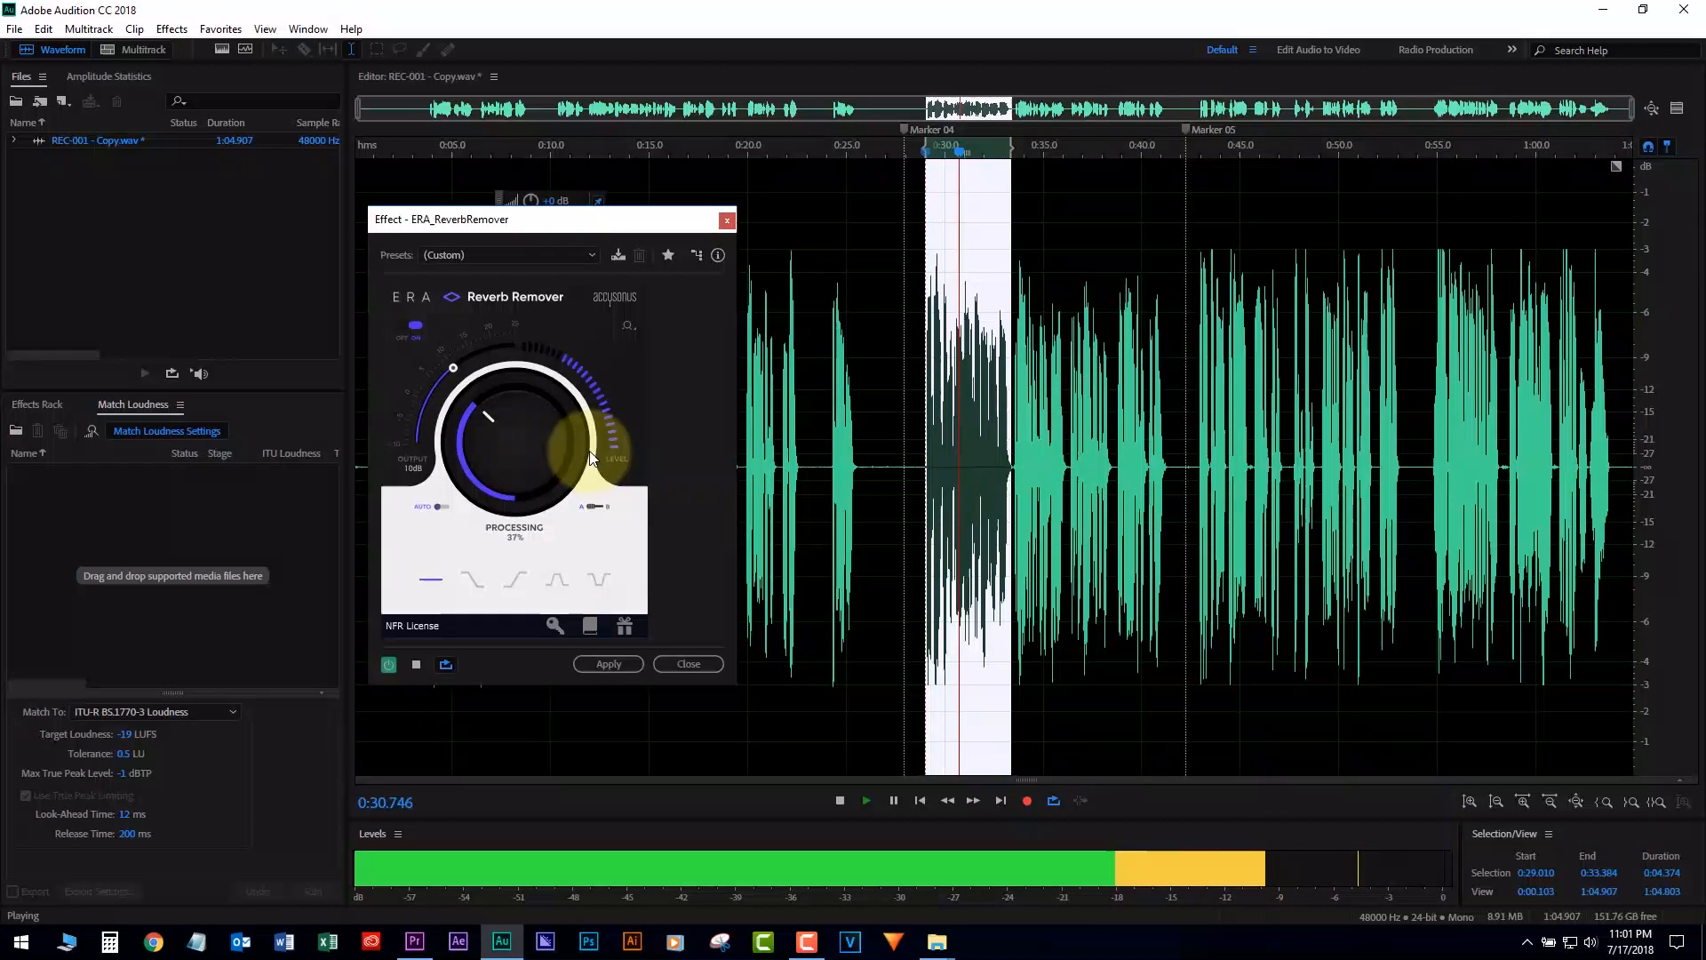
pyautogui.press('space')
# Select the audio from Marker 04 to about 0:41.9, just before Marker 05, and apply Reverb Remover to it.
pyautogui.click(920, 403)
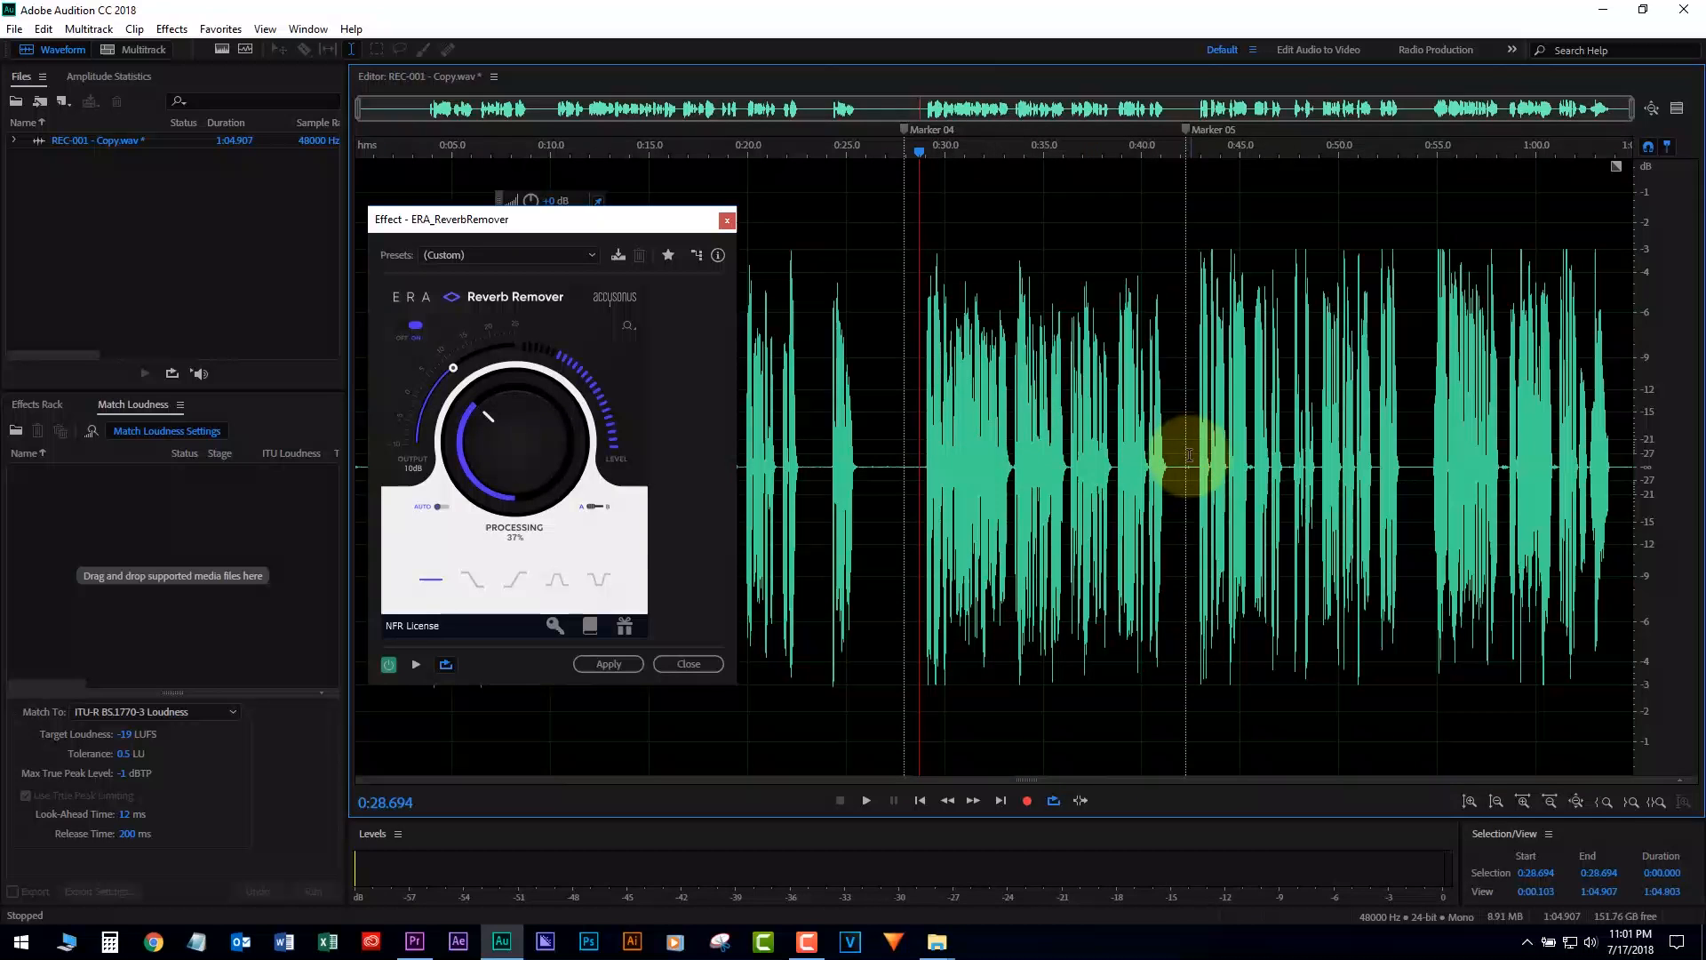
pyautogui.moveTo(1181, 455); pyautogui.dragTo(904, 457)
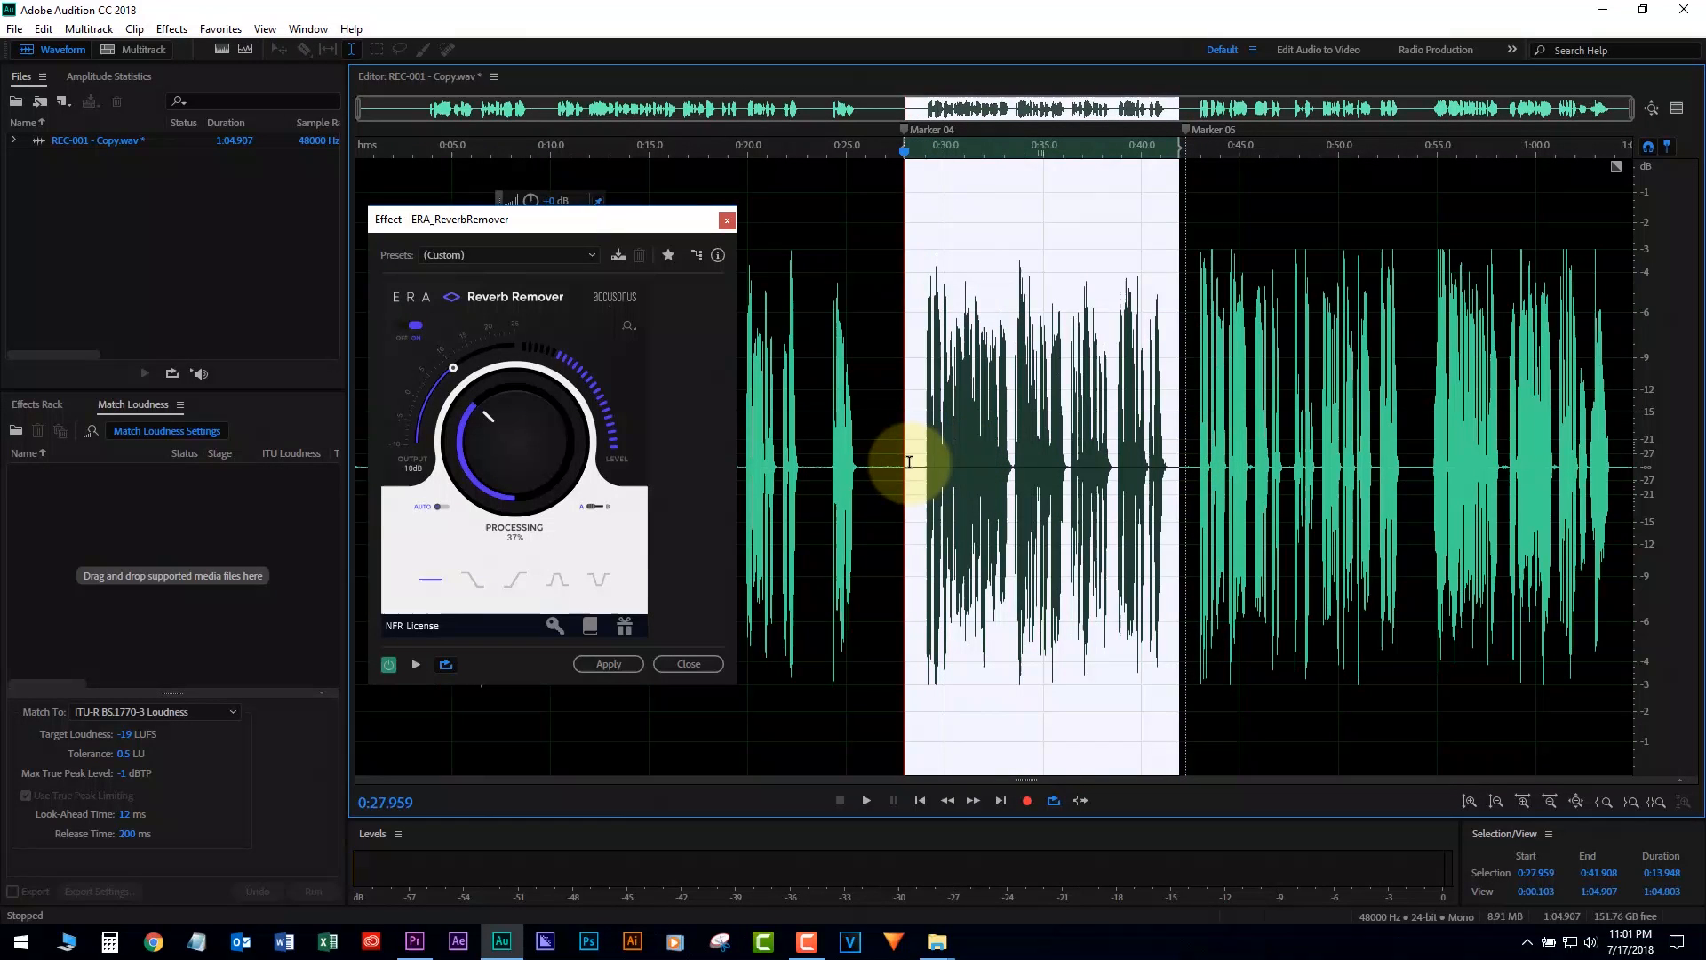
pyautogui.click(602, 665)
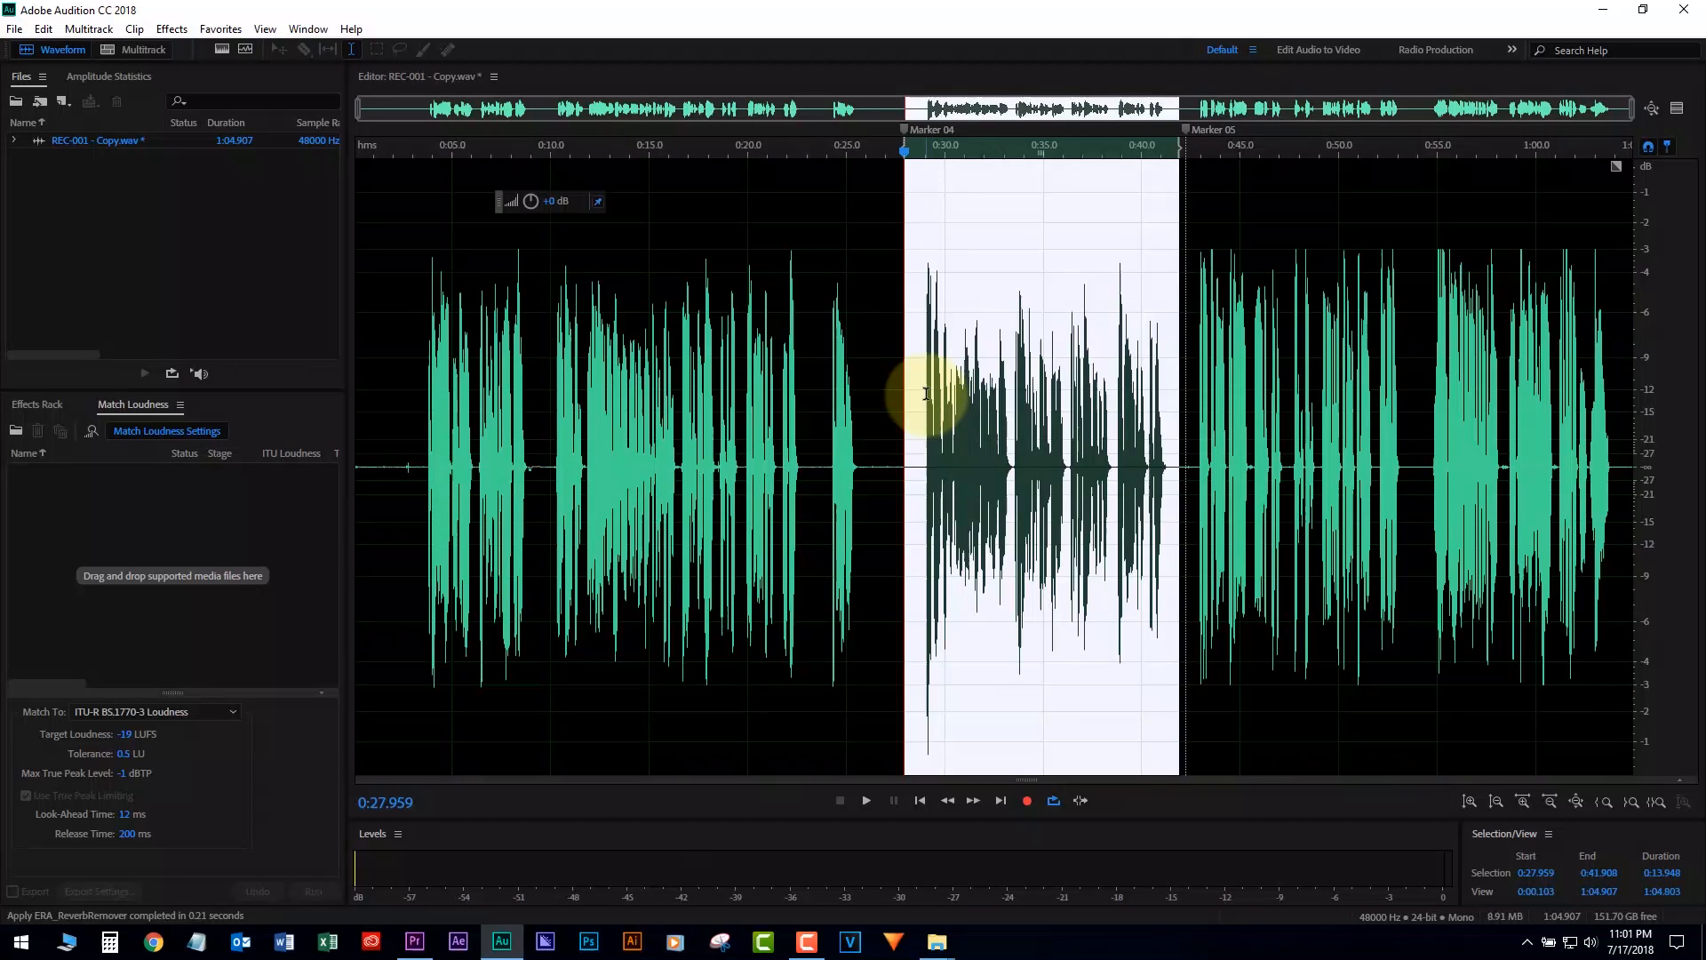
# Play back the processed speech after Marker 04 from about 0:29.1.
pyautogui.click(926, 394)
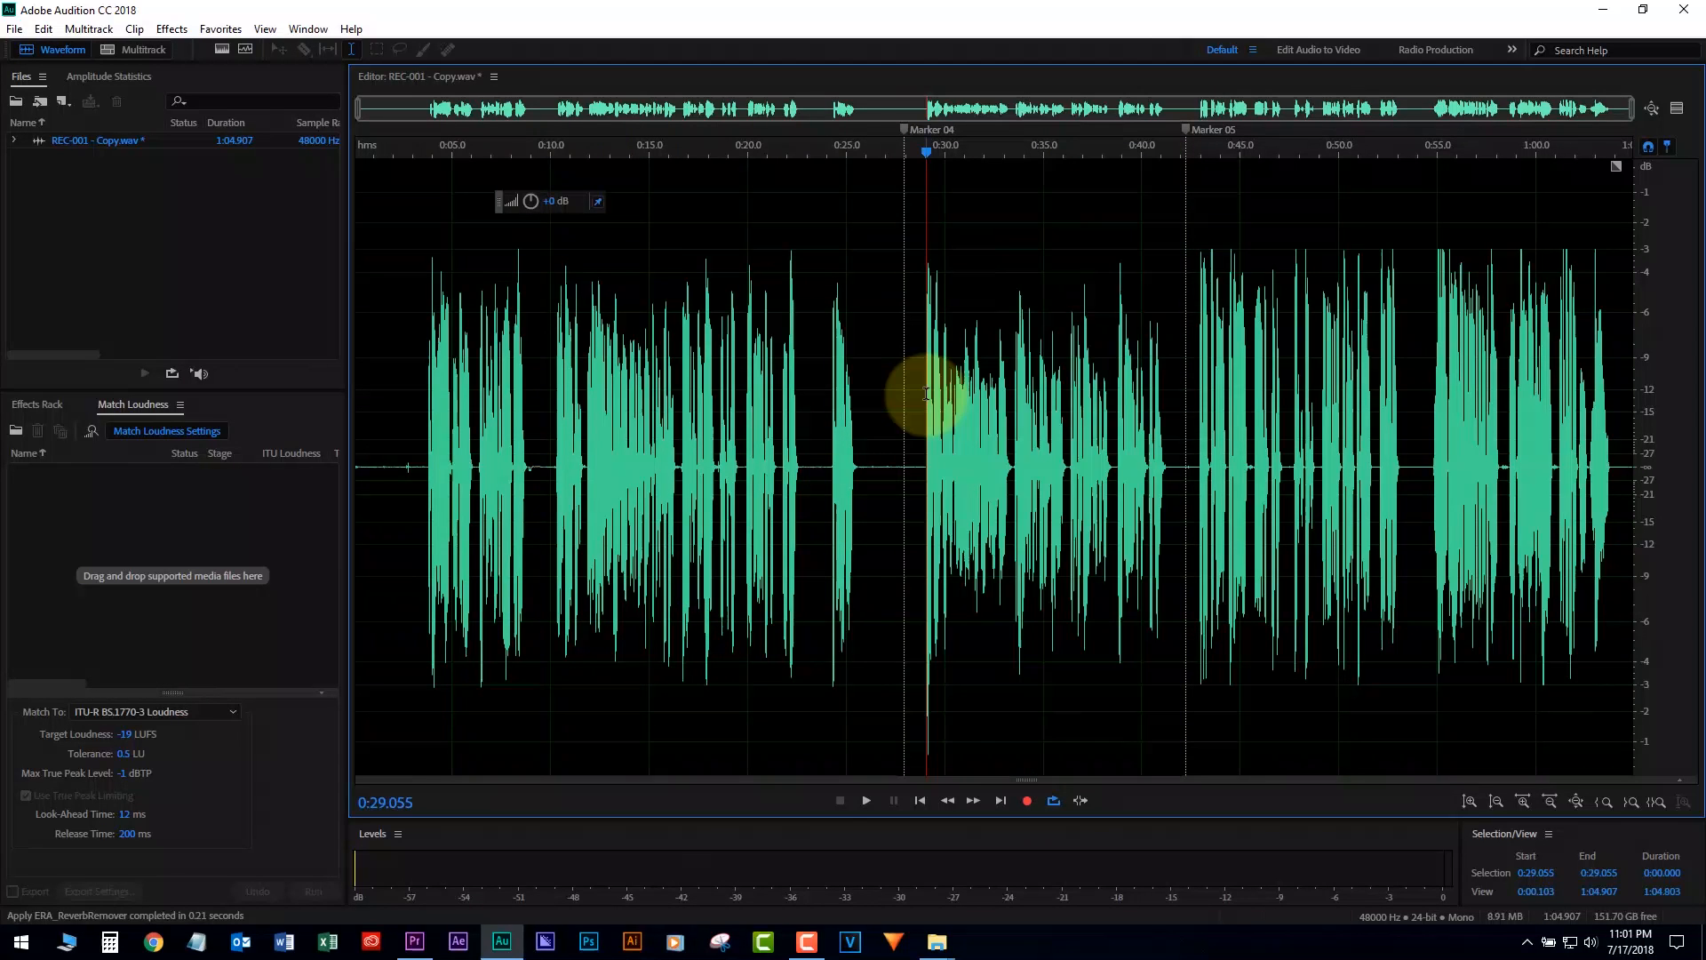
pyautogui.press('space')
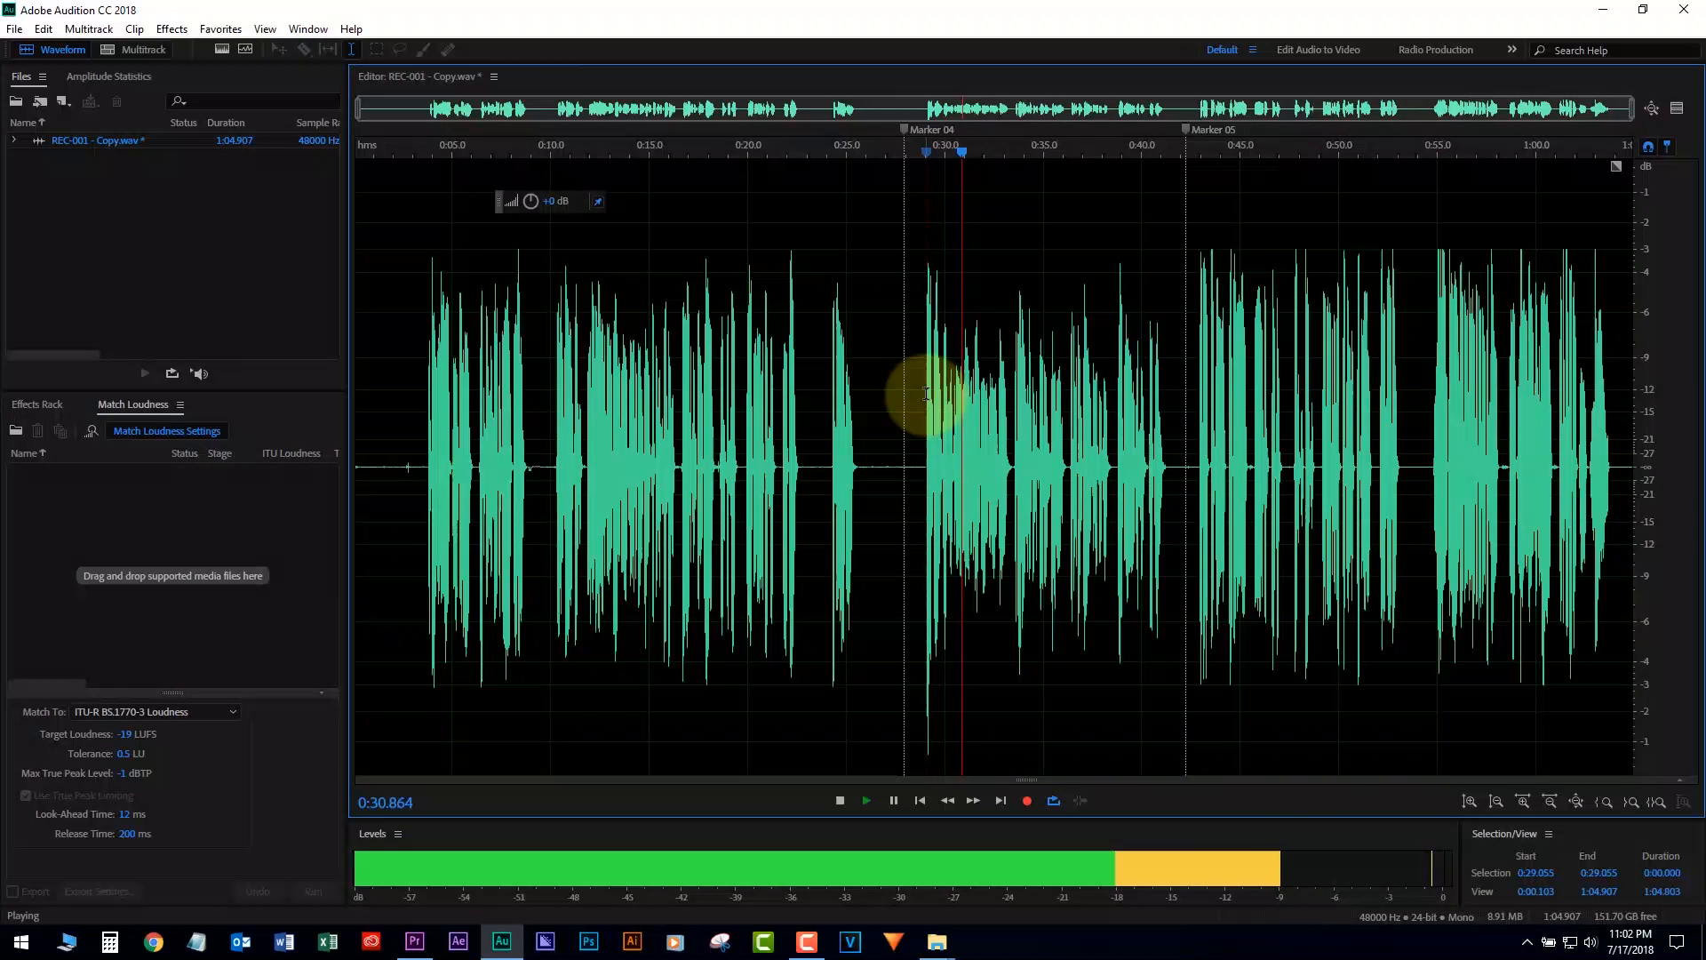
pyautogui.press('space')
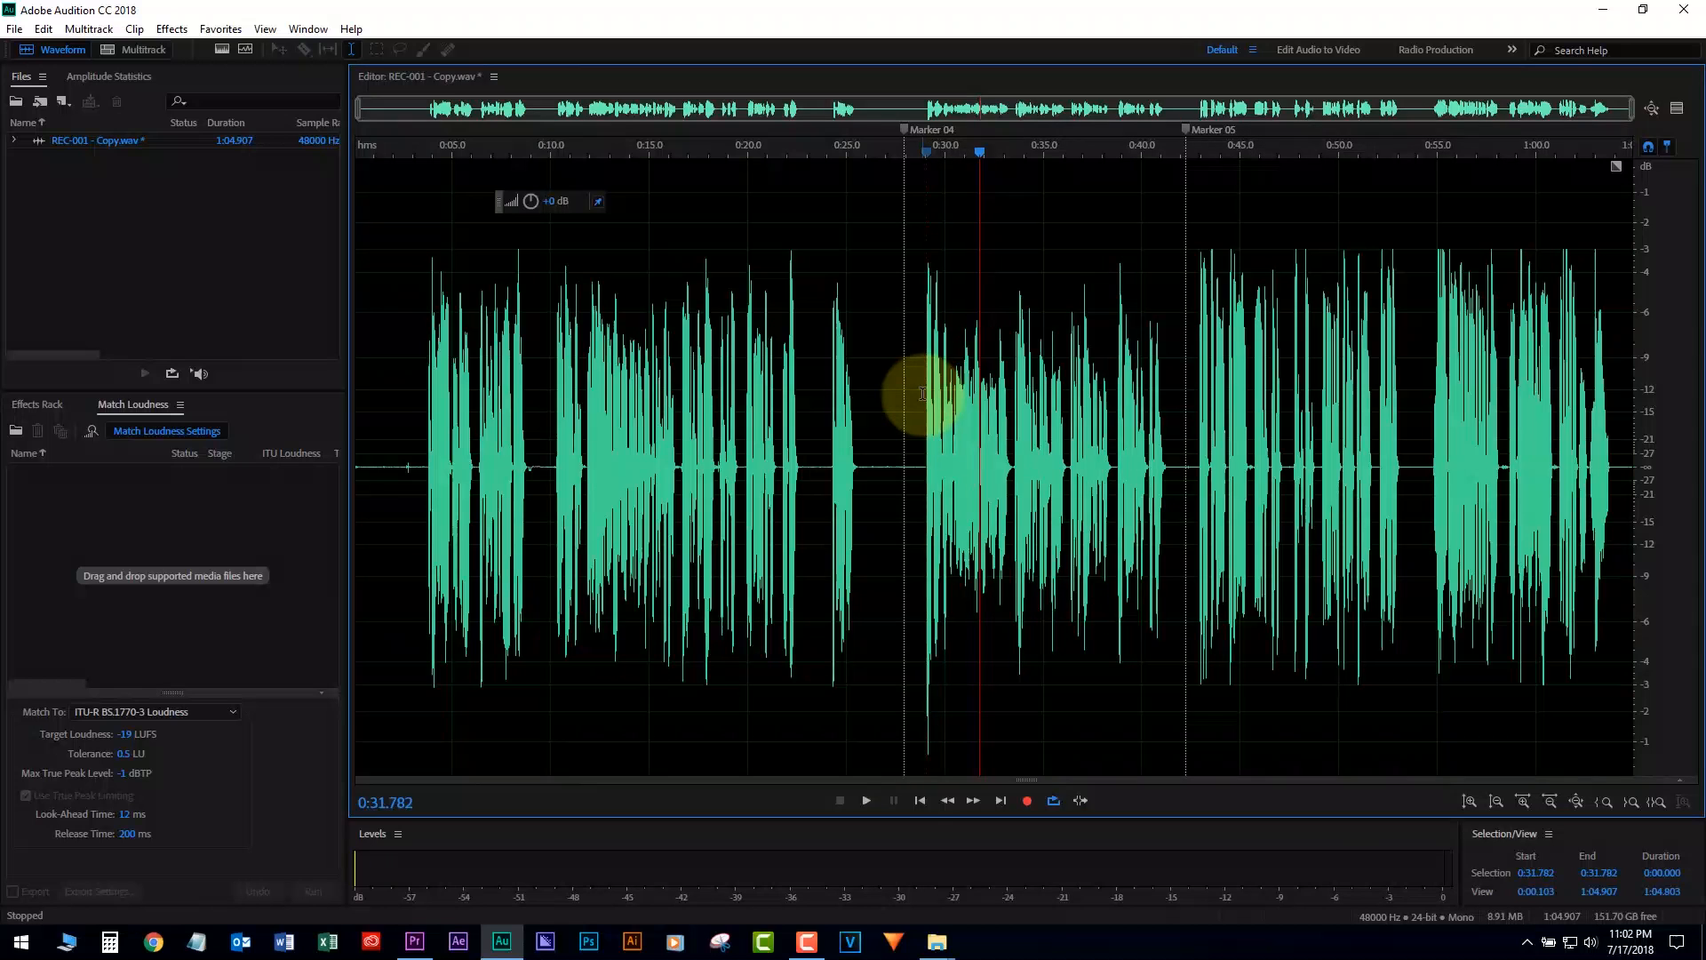
pyautogui.scroll(-1, 1018, 375)
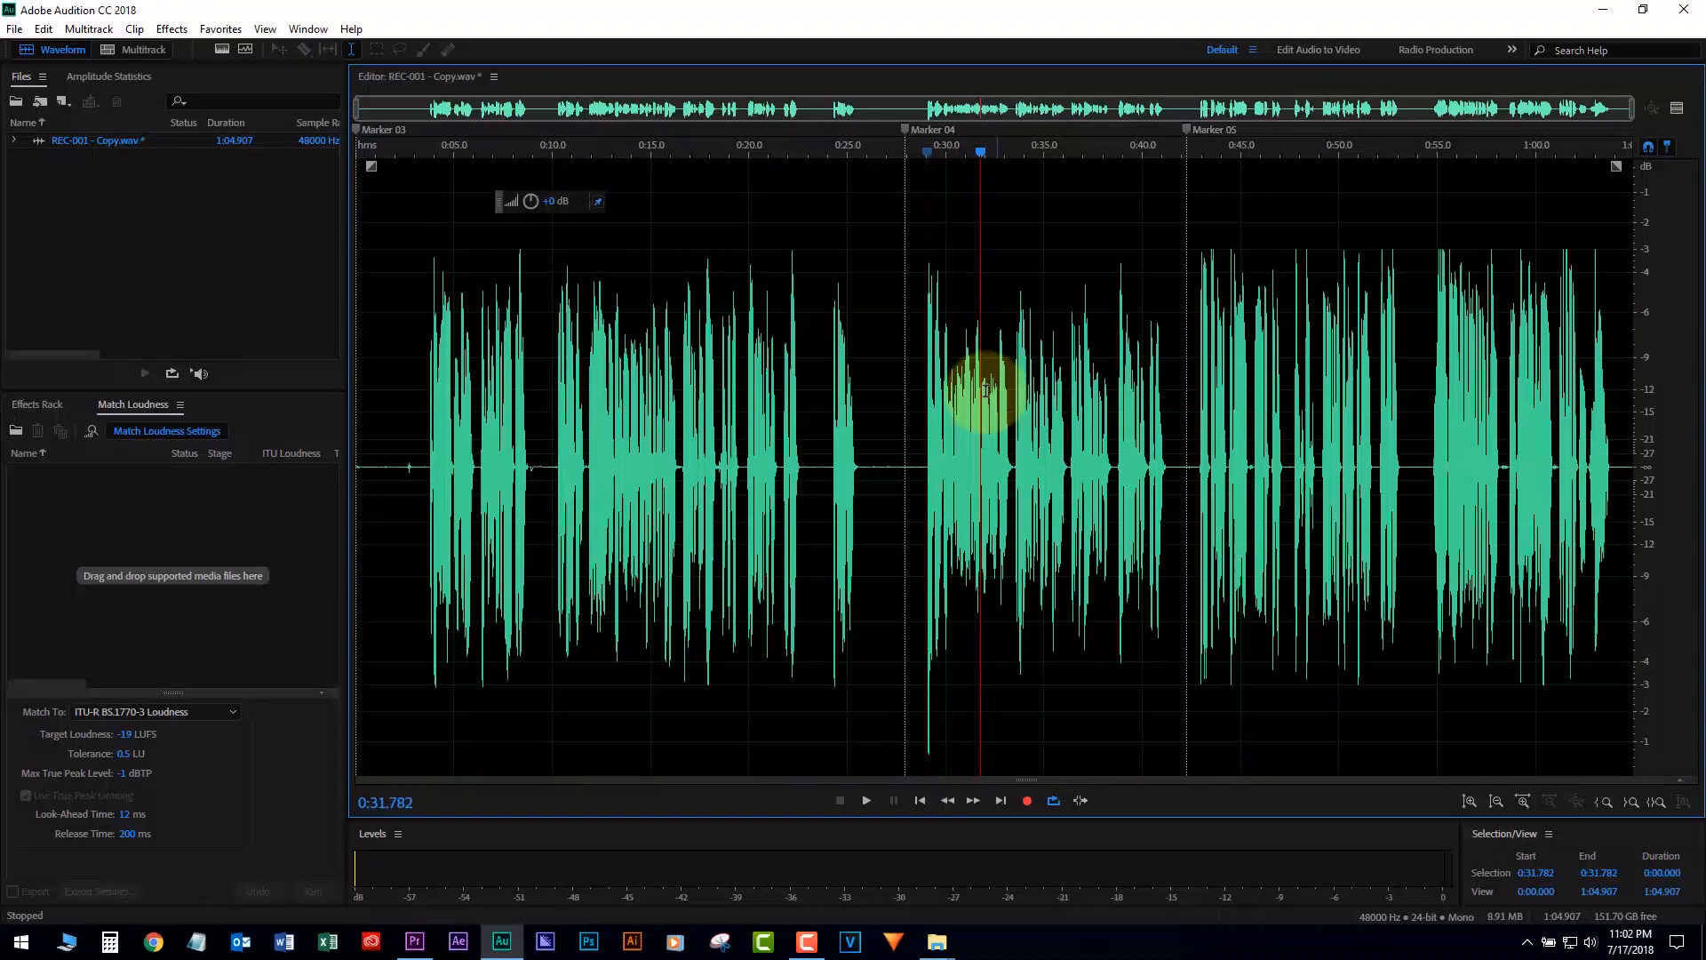
# Play the speech after Marker 05 from about 0:42.9 to listen for plosives.
pyautogui.click(1200, 378)
pyautogui.press('space')
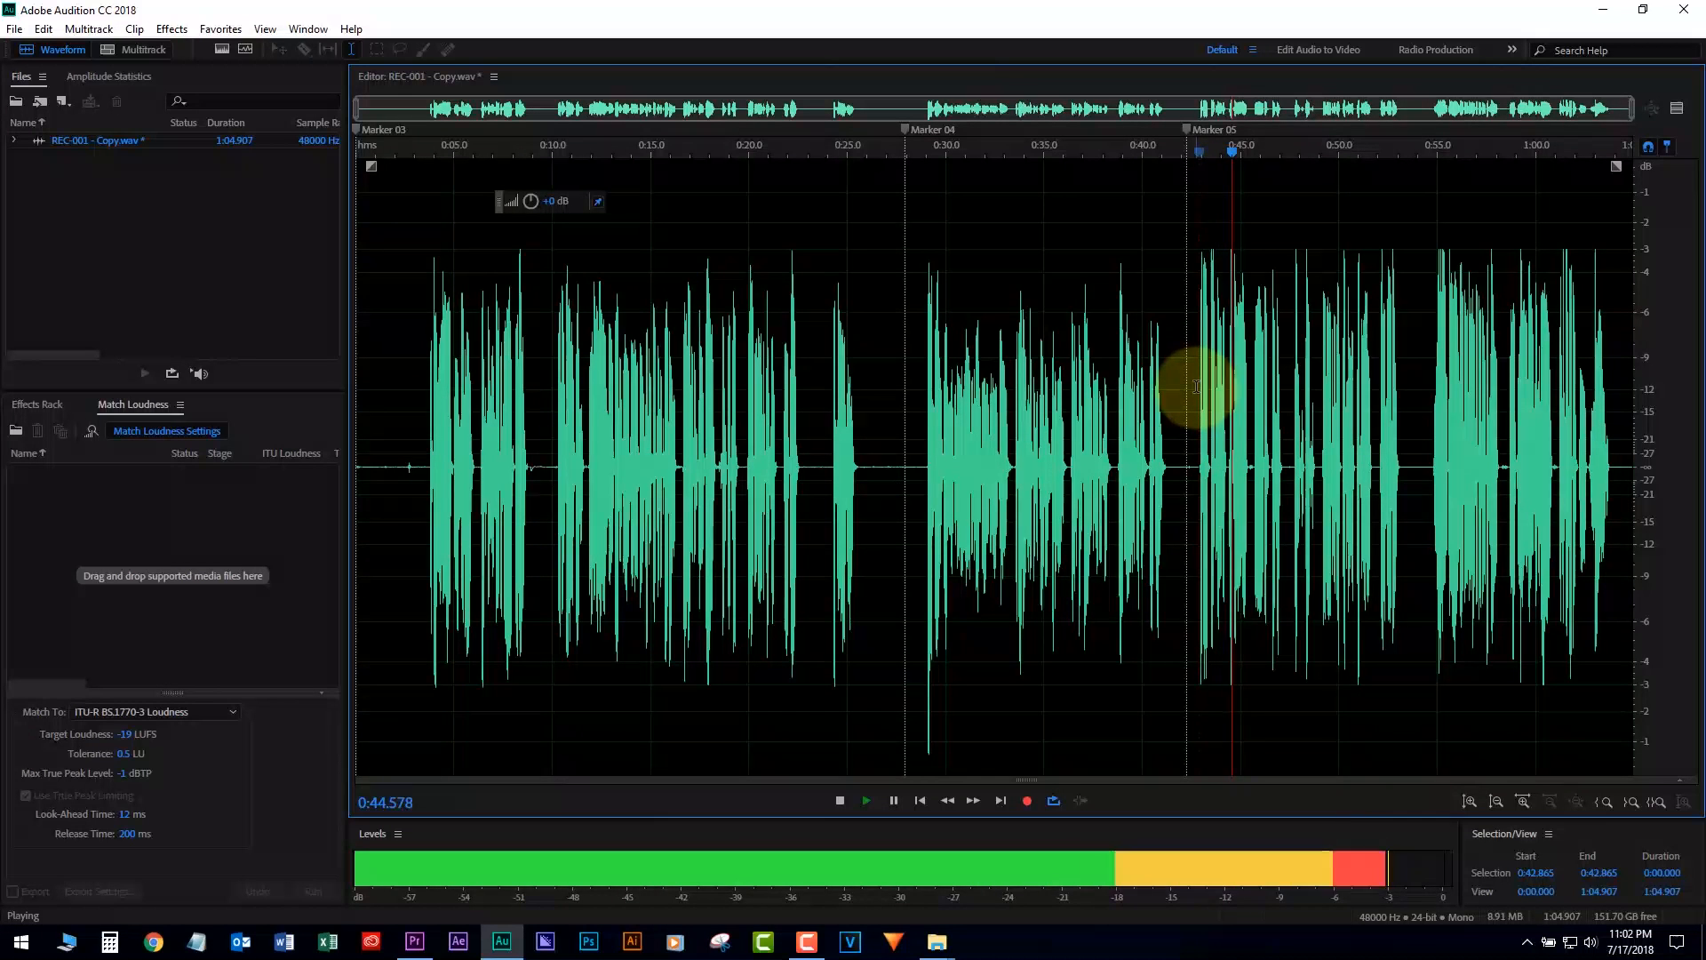
pyautogui.press('space')
# Select the speech from about 0:42.7 to 0:46.8 and open ERA_PlosiveRemover on it with the Default preset.
pyautogui.keyDown('shift'); pyautogui.click(1197, 445); pyautogui.keyUp('shift')
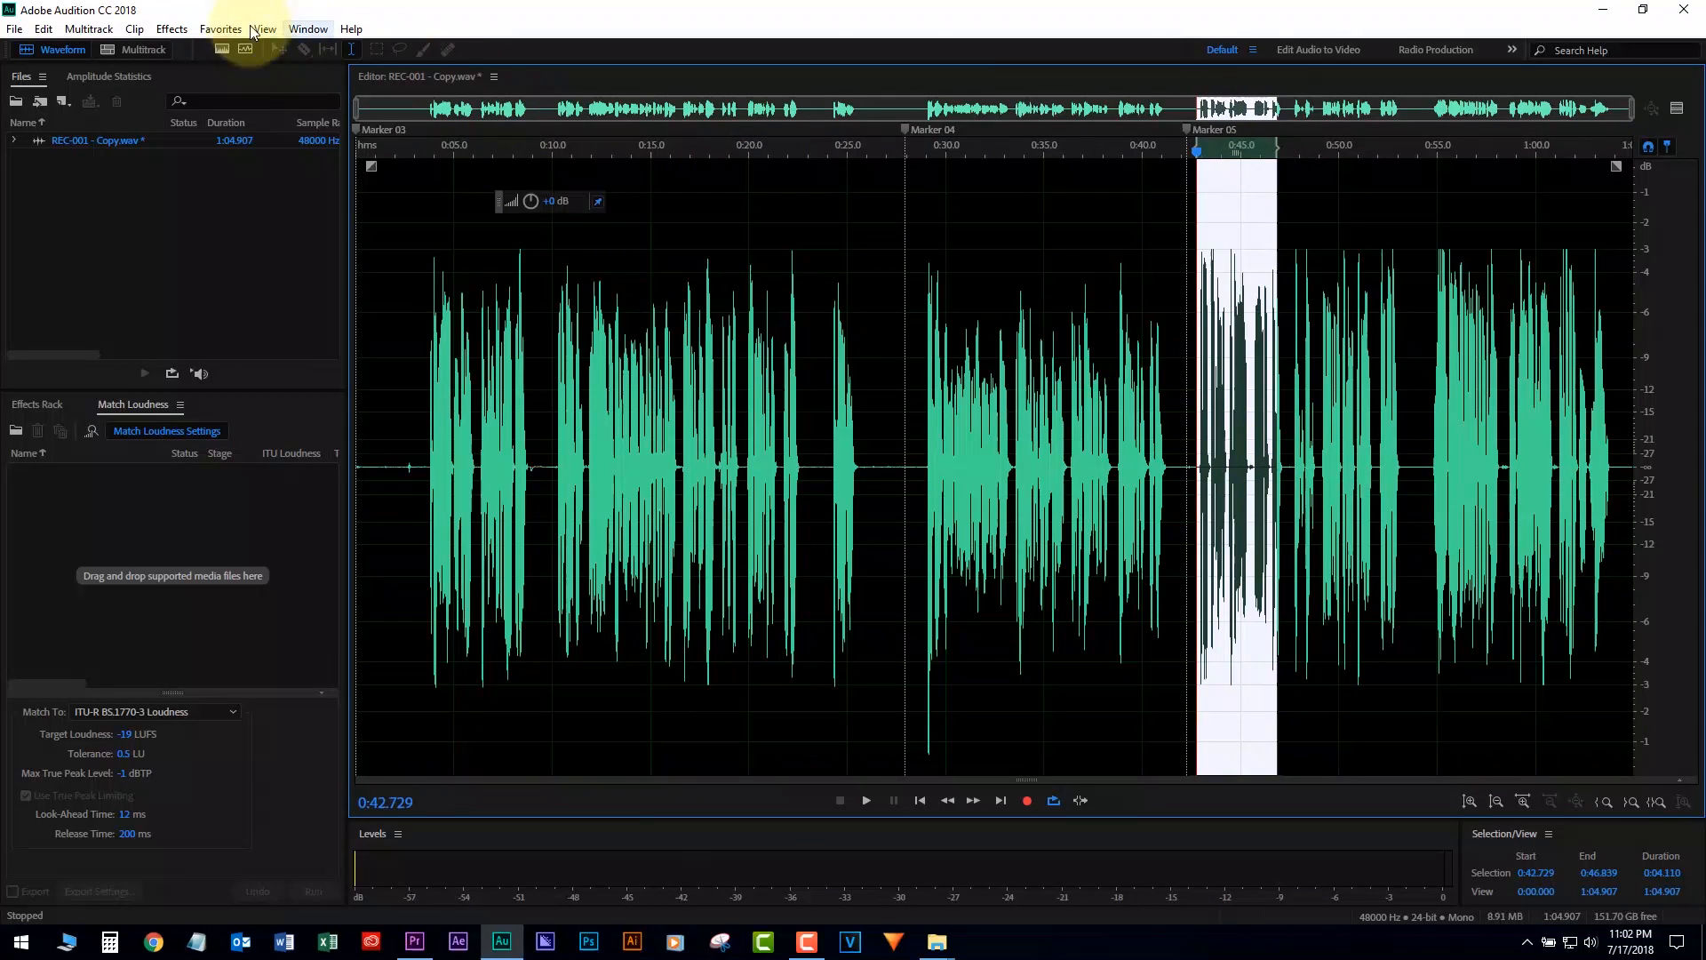
pyautogui.click(172, 28)
pyautogui.moveTo(213, 455)
pyautogui.moveTo(467, 444)
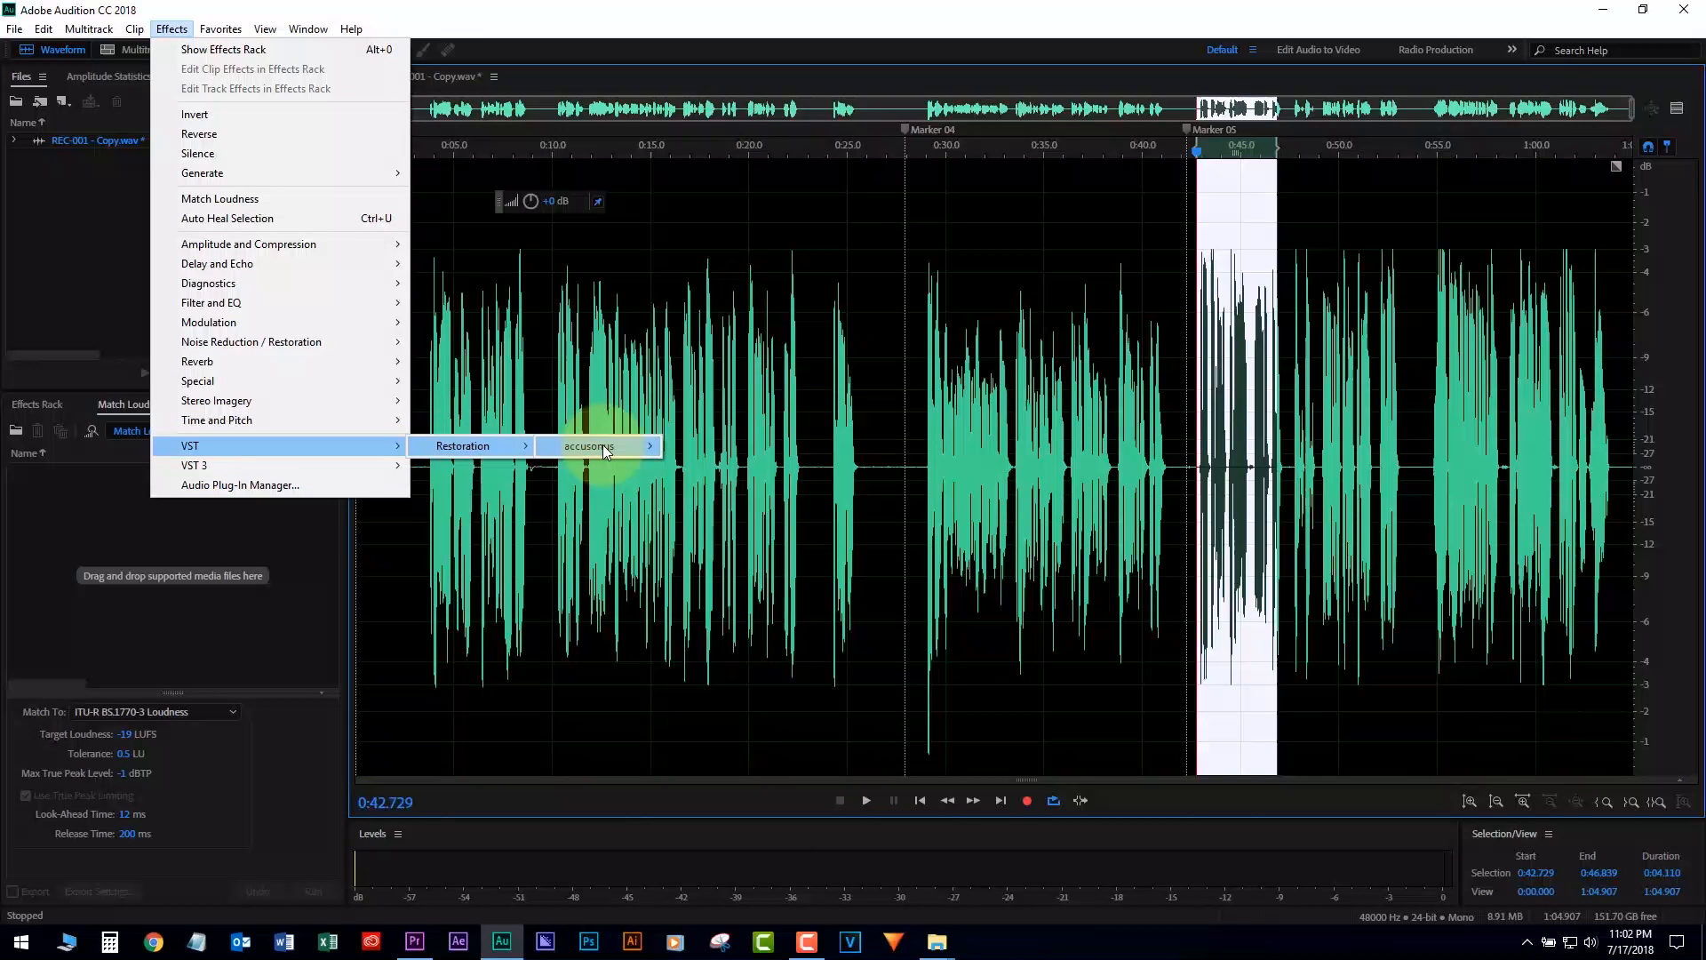
pyautogui.moveTo(604, 452)
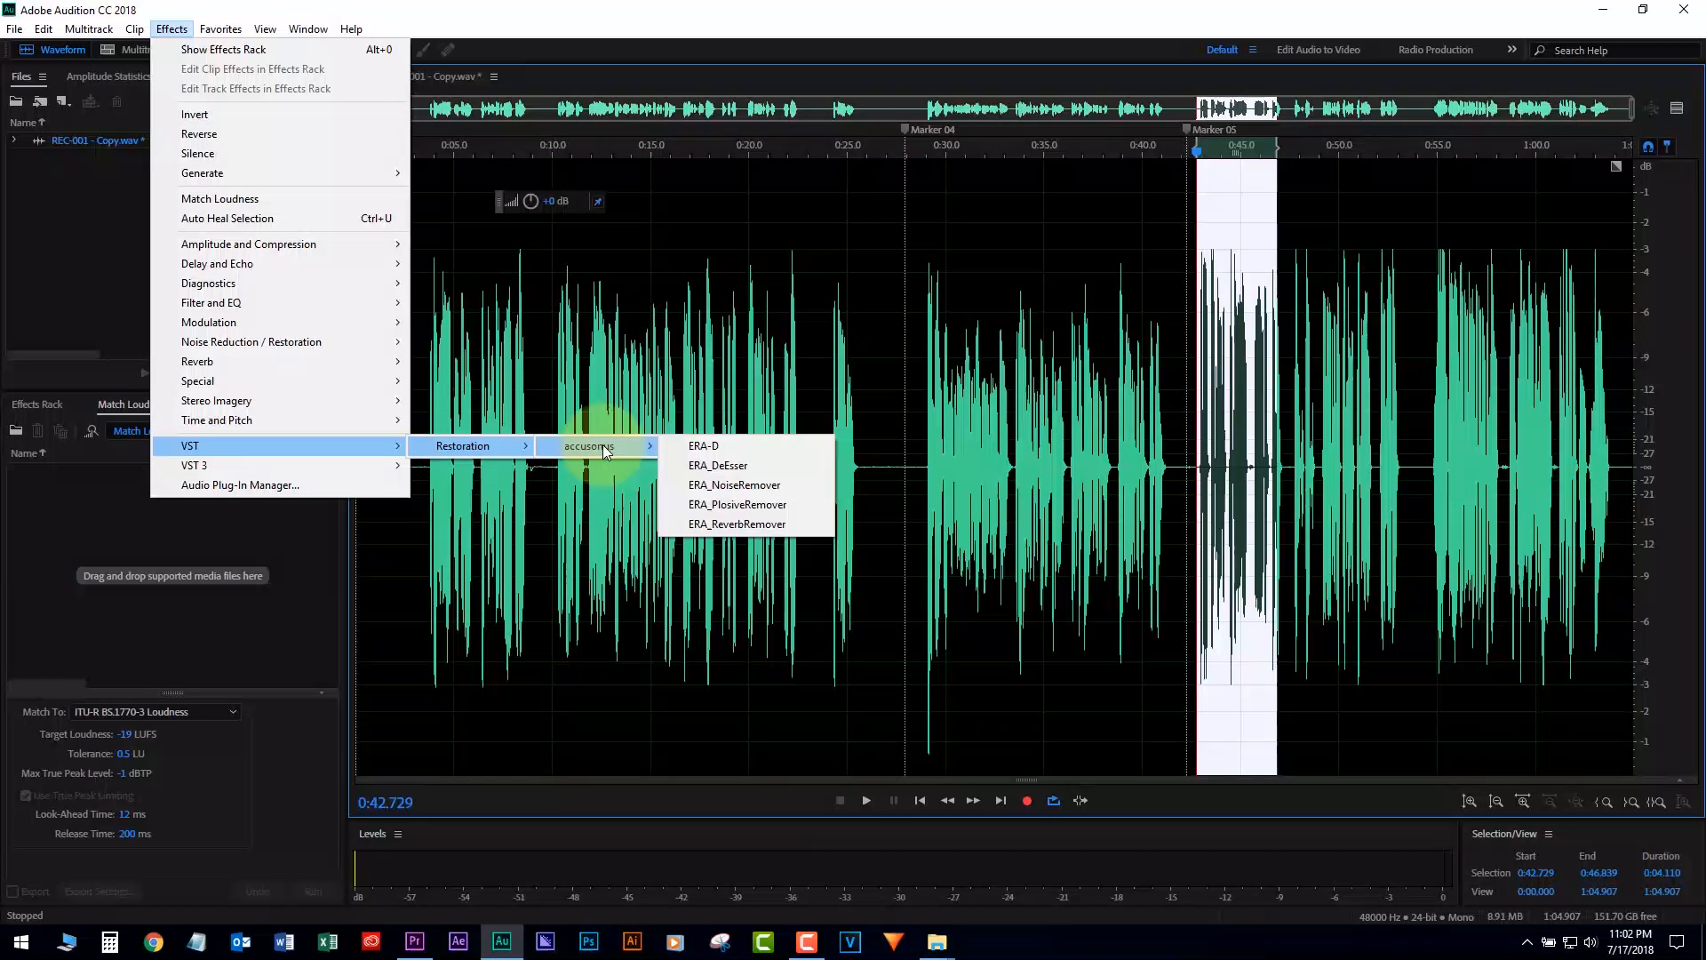
pyautogui.click(770, 508)
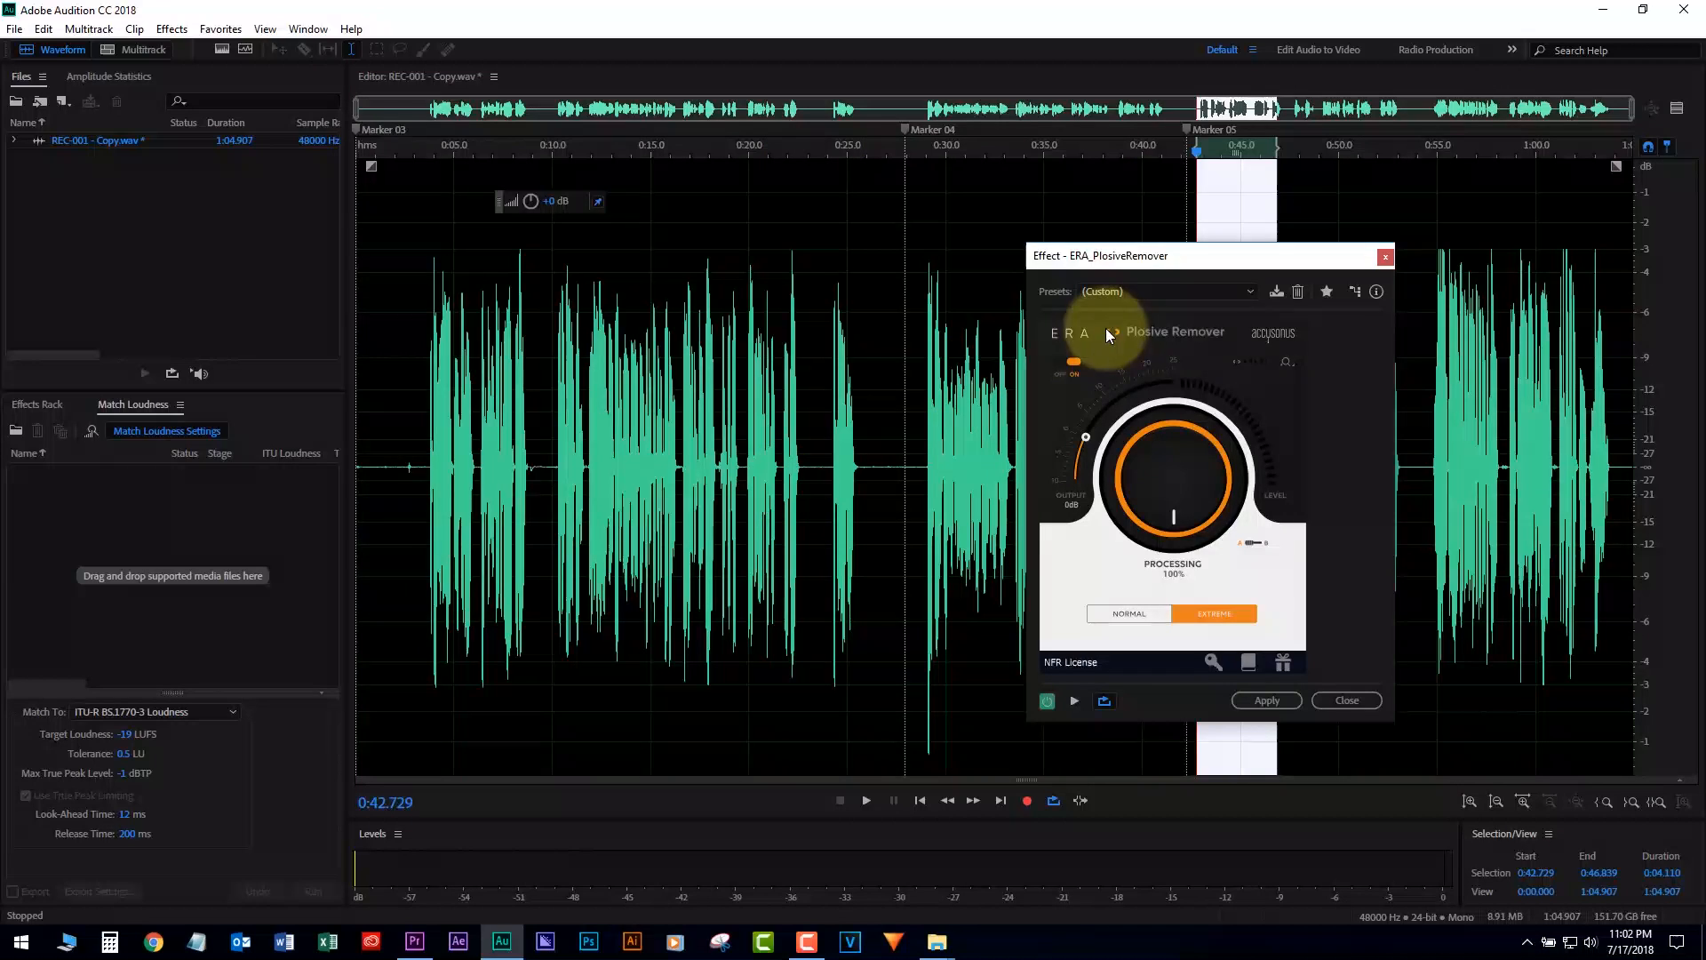
pyautogui.moveTo(1161, 259); pyautogui.dragTo(545, 232)
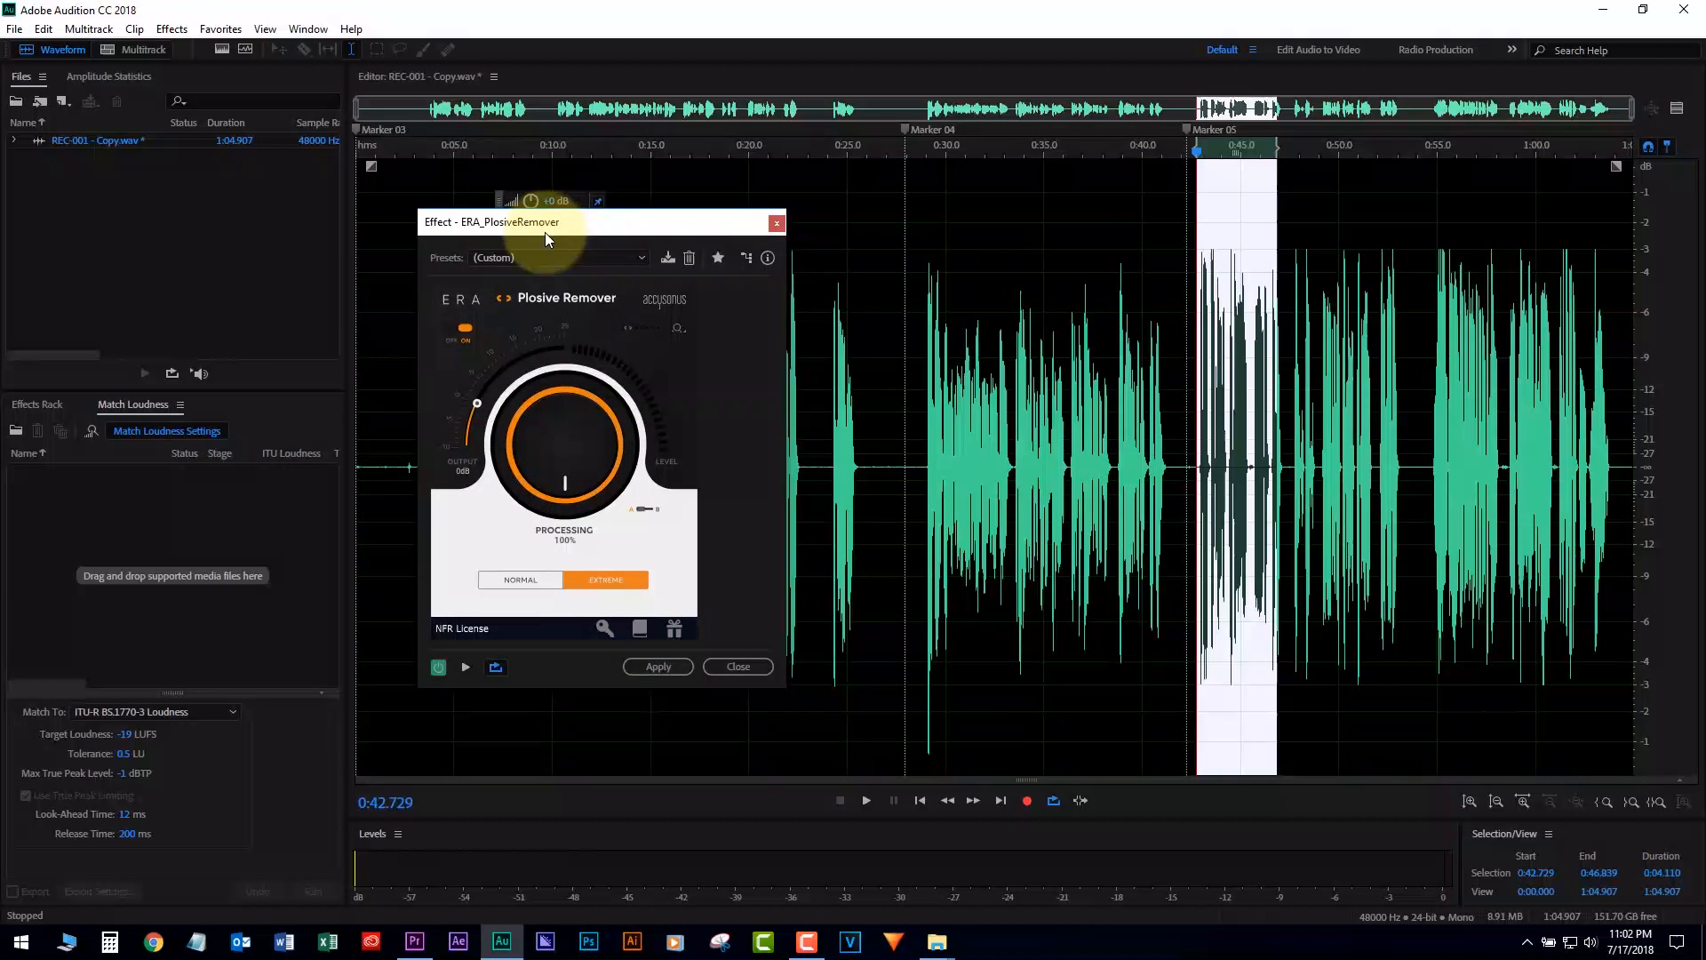
pyautogui.click(518, 258)
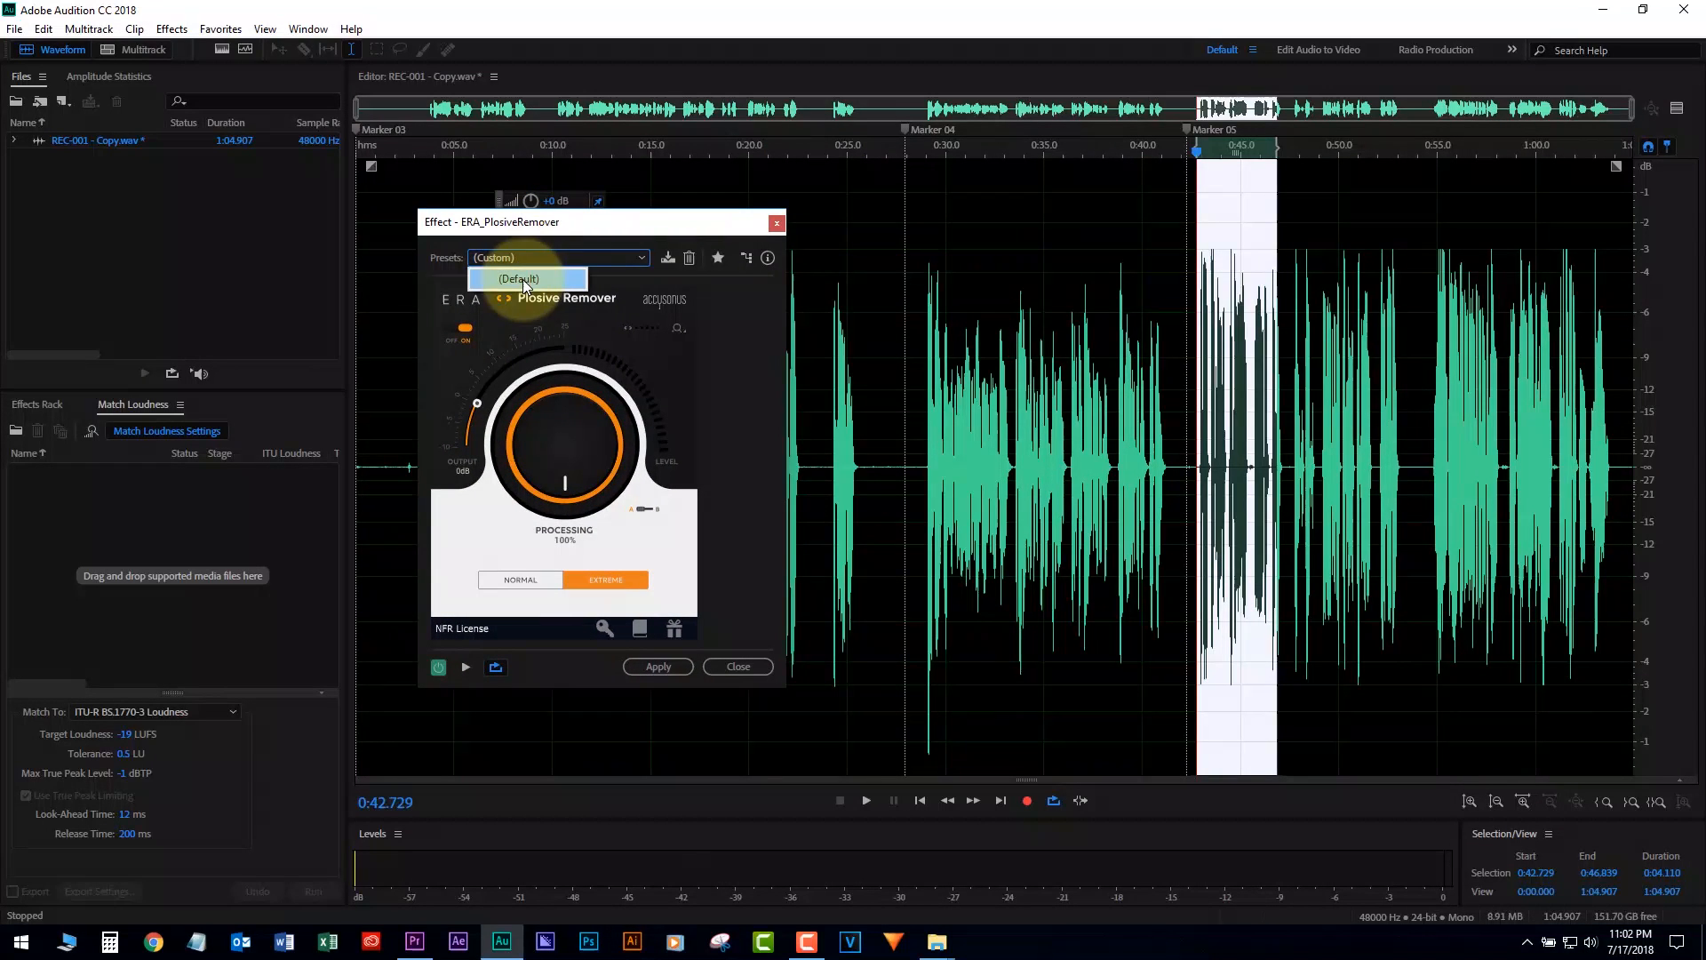
pyautogui.click(524, 279)
# Play the selection with Plosive Remover switched off, and compare it with the effect on at 100% processing.
pyautogui.click(451, 329)
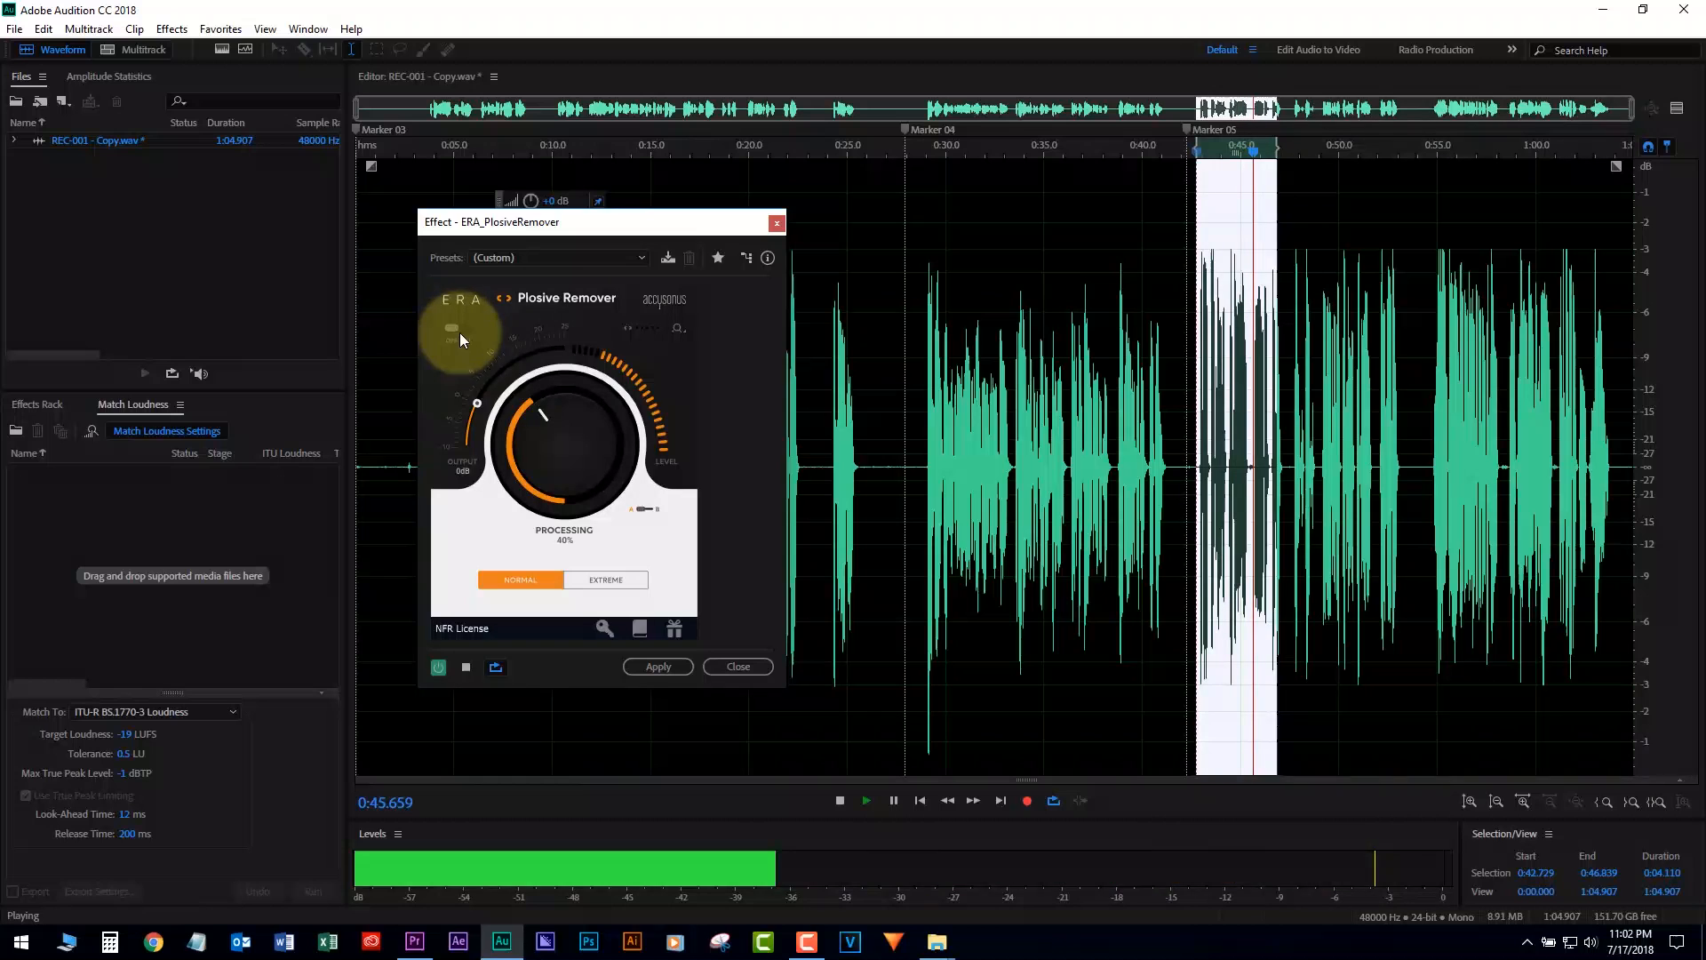
pyautogui.click(474, 334)
pyautogui.moveTo(558, 480); pyautogui.dragTo(639, 345)
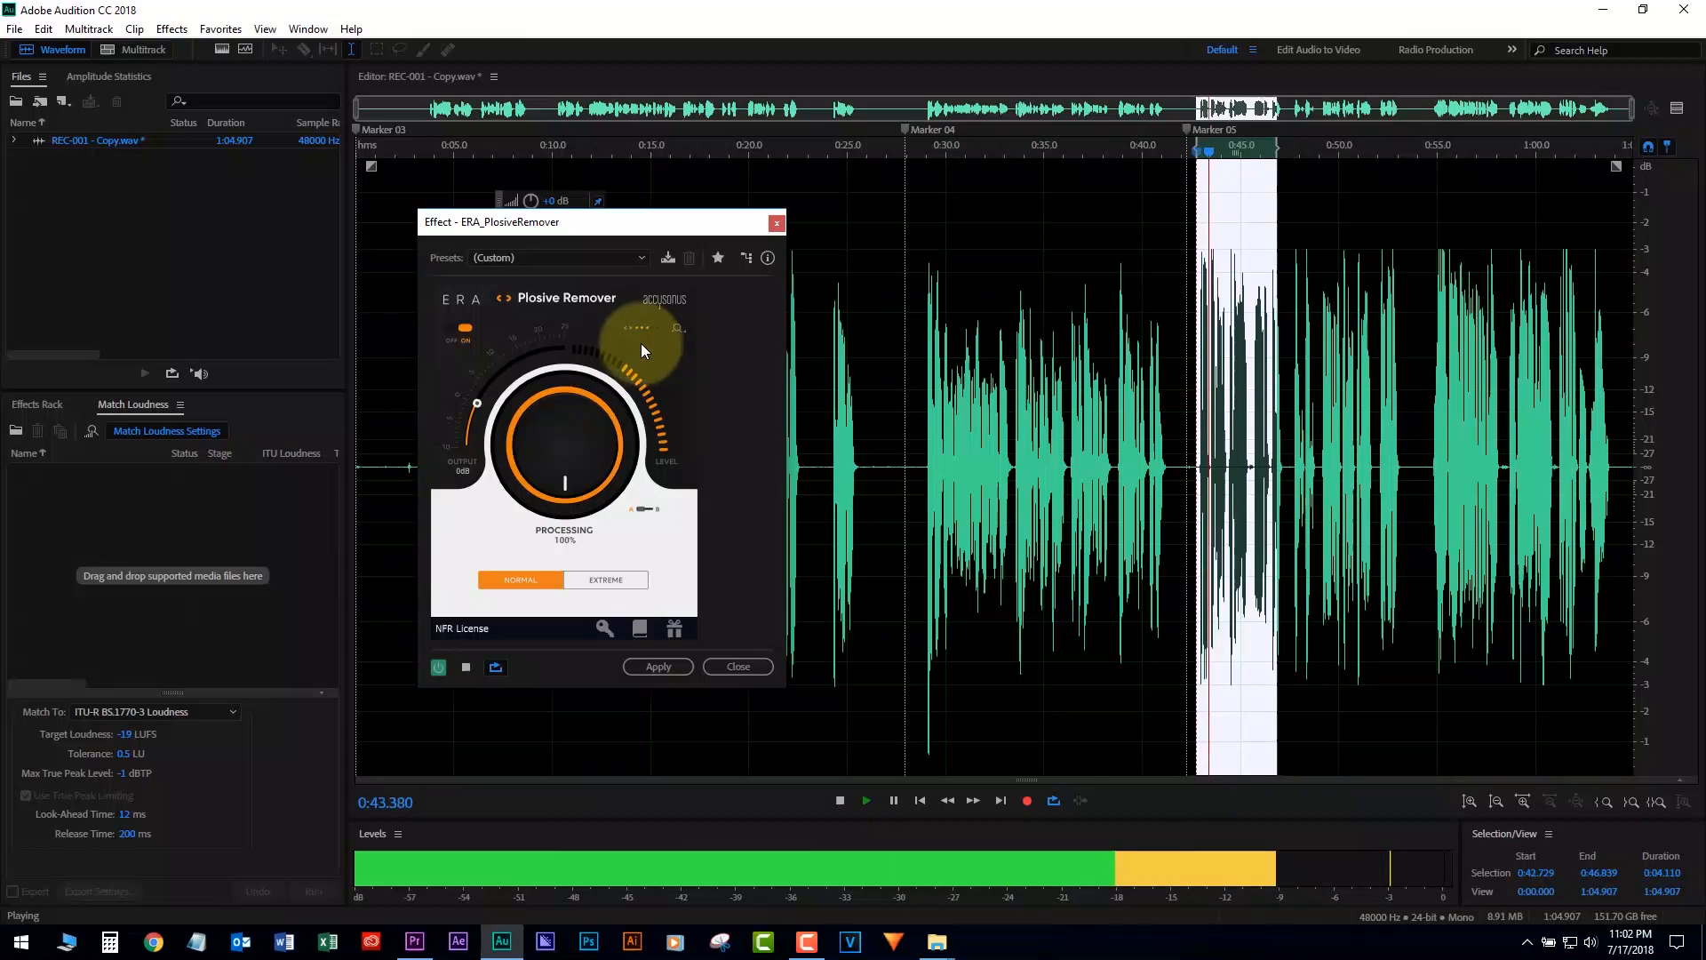
# Switch Plosive Remover to Extreme mode and set its processing to 39%.
pyautogui.click(608, 580)
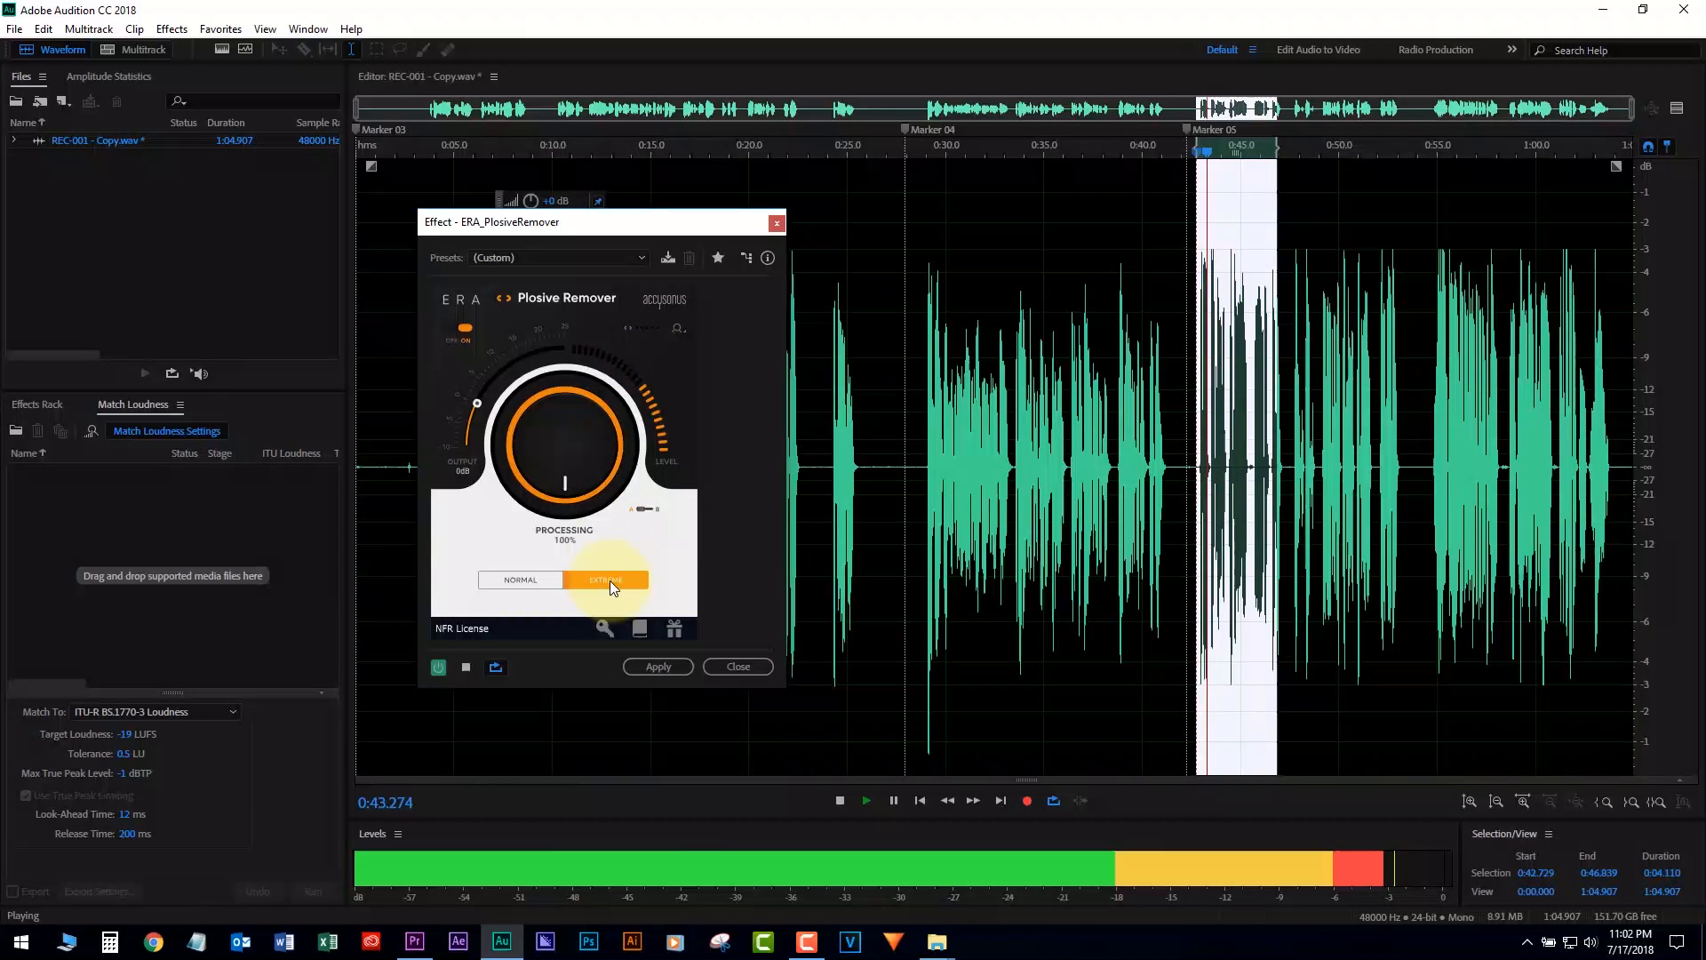
pyautogui.moveTo(601, 447); pyautogui.dragTo(669, 485)
pyautogui.moveTo(600, 536); pyautogui.dragTo(392, 602)
pyautogui.press('space')
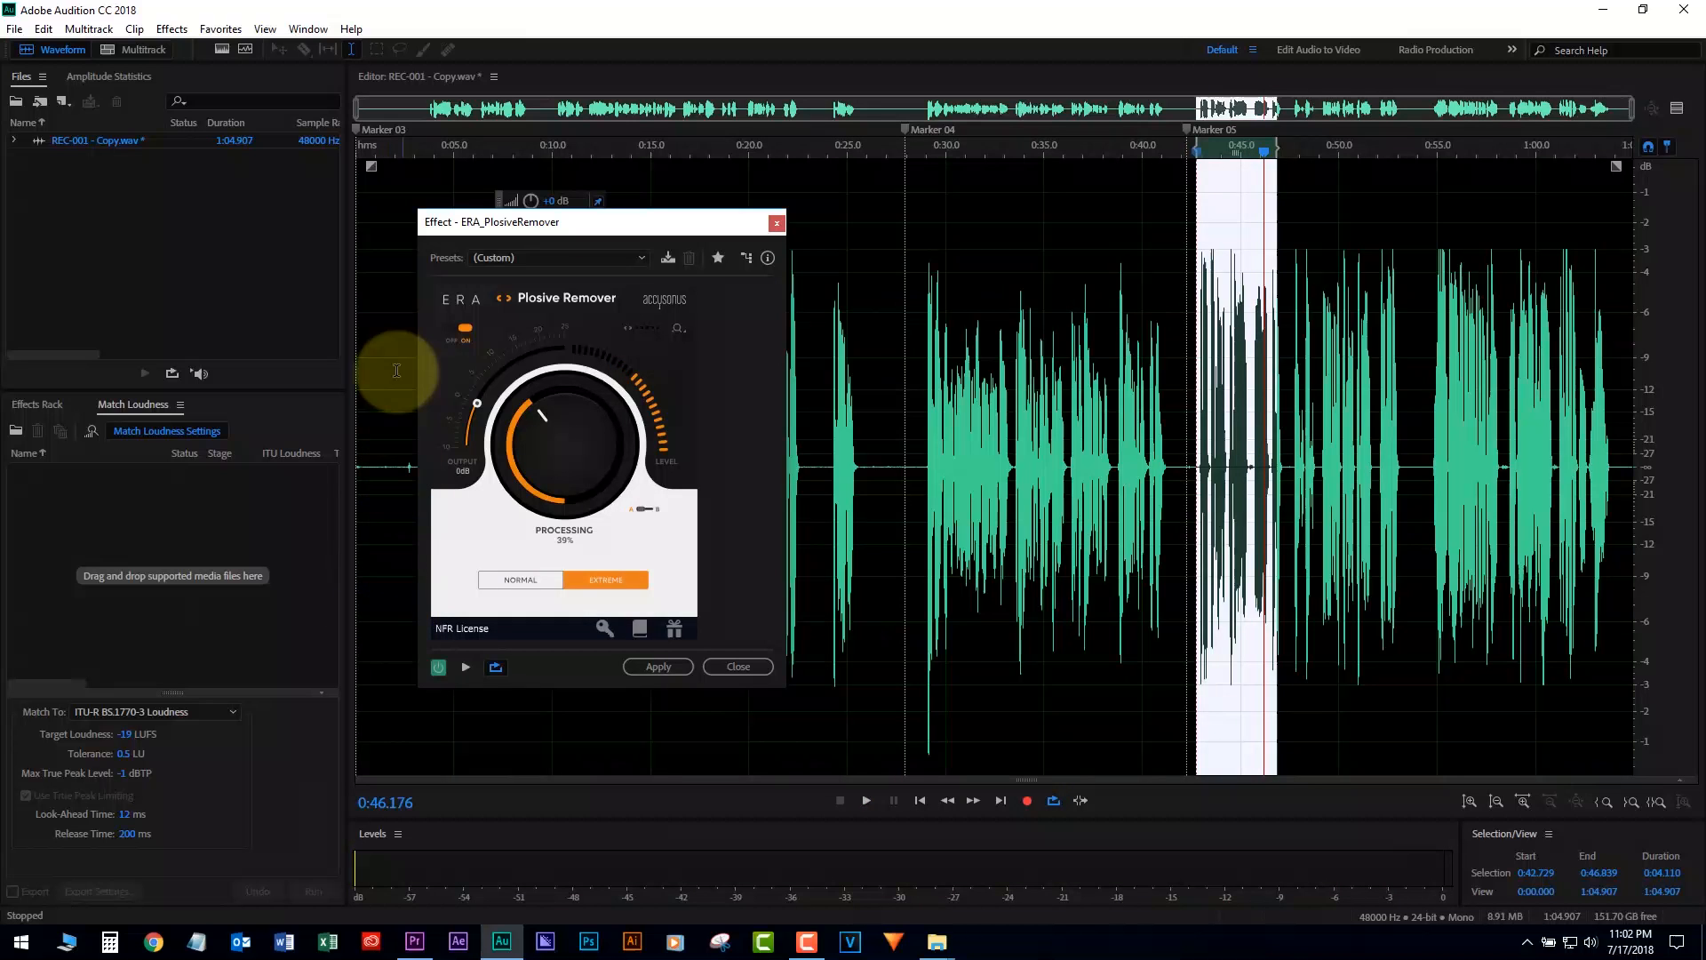
# Compare the selected speech with Plosive Remover switched off and on during playback.
pyautogui.click(446, 327)
pyautogui.press('space')
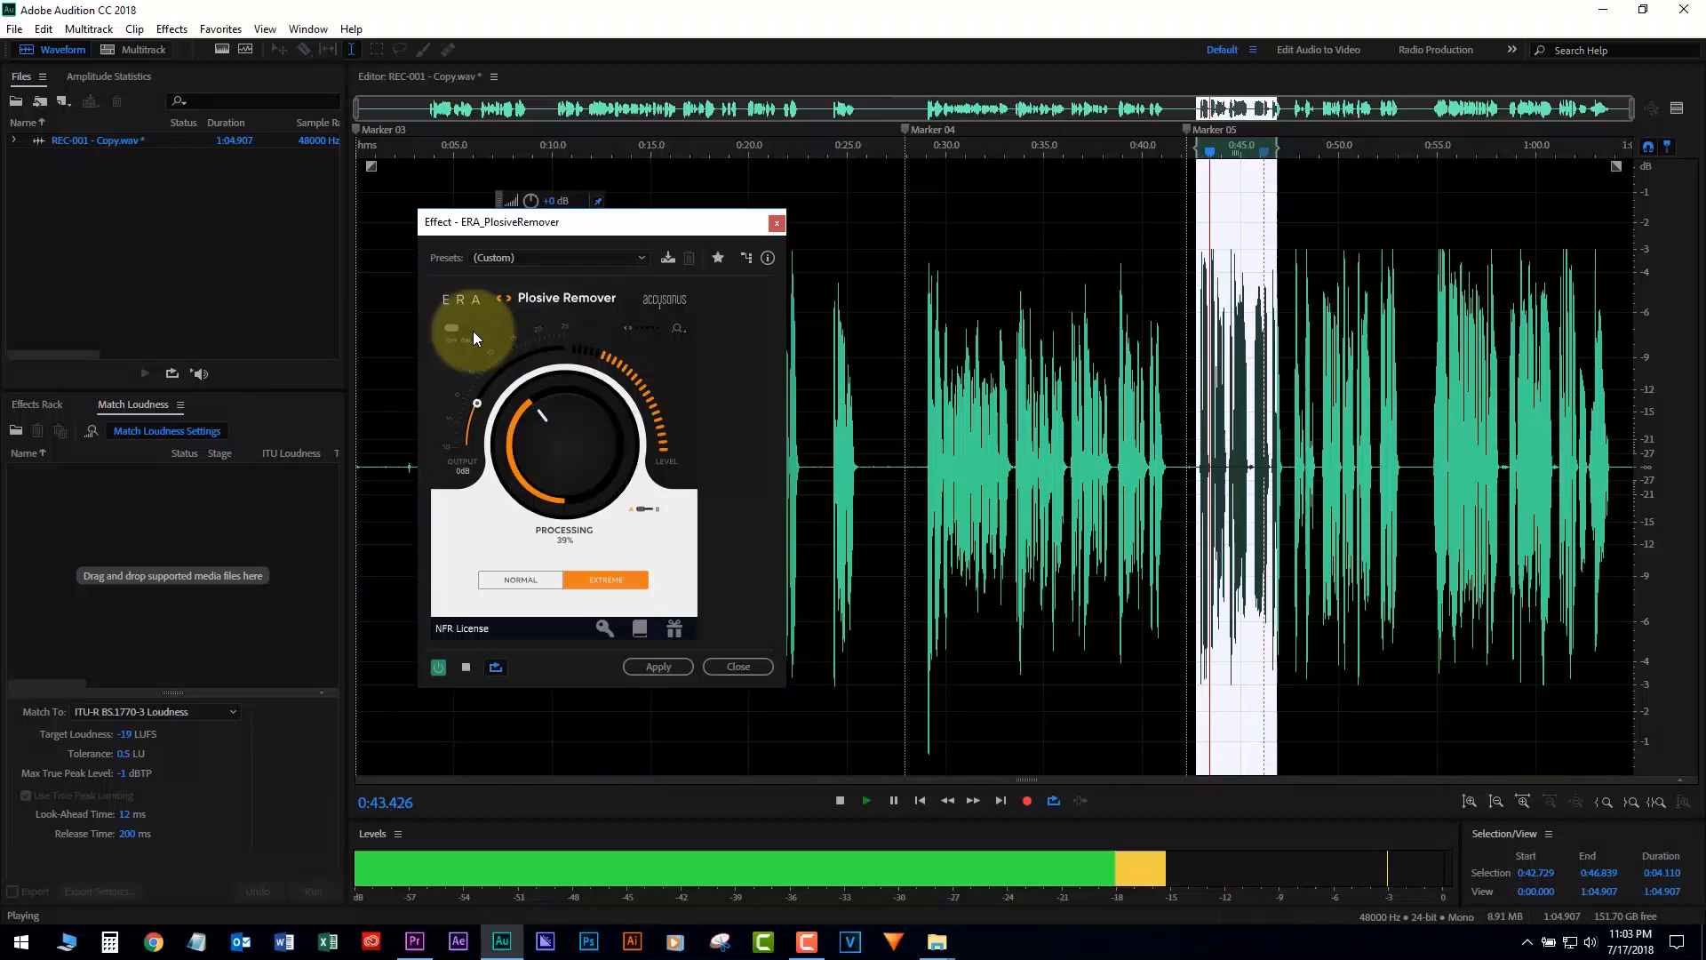
pyautogui.click(474, 333)
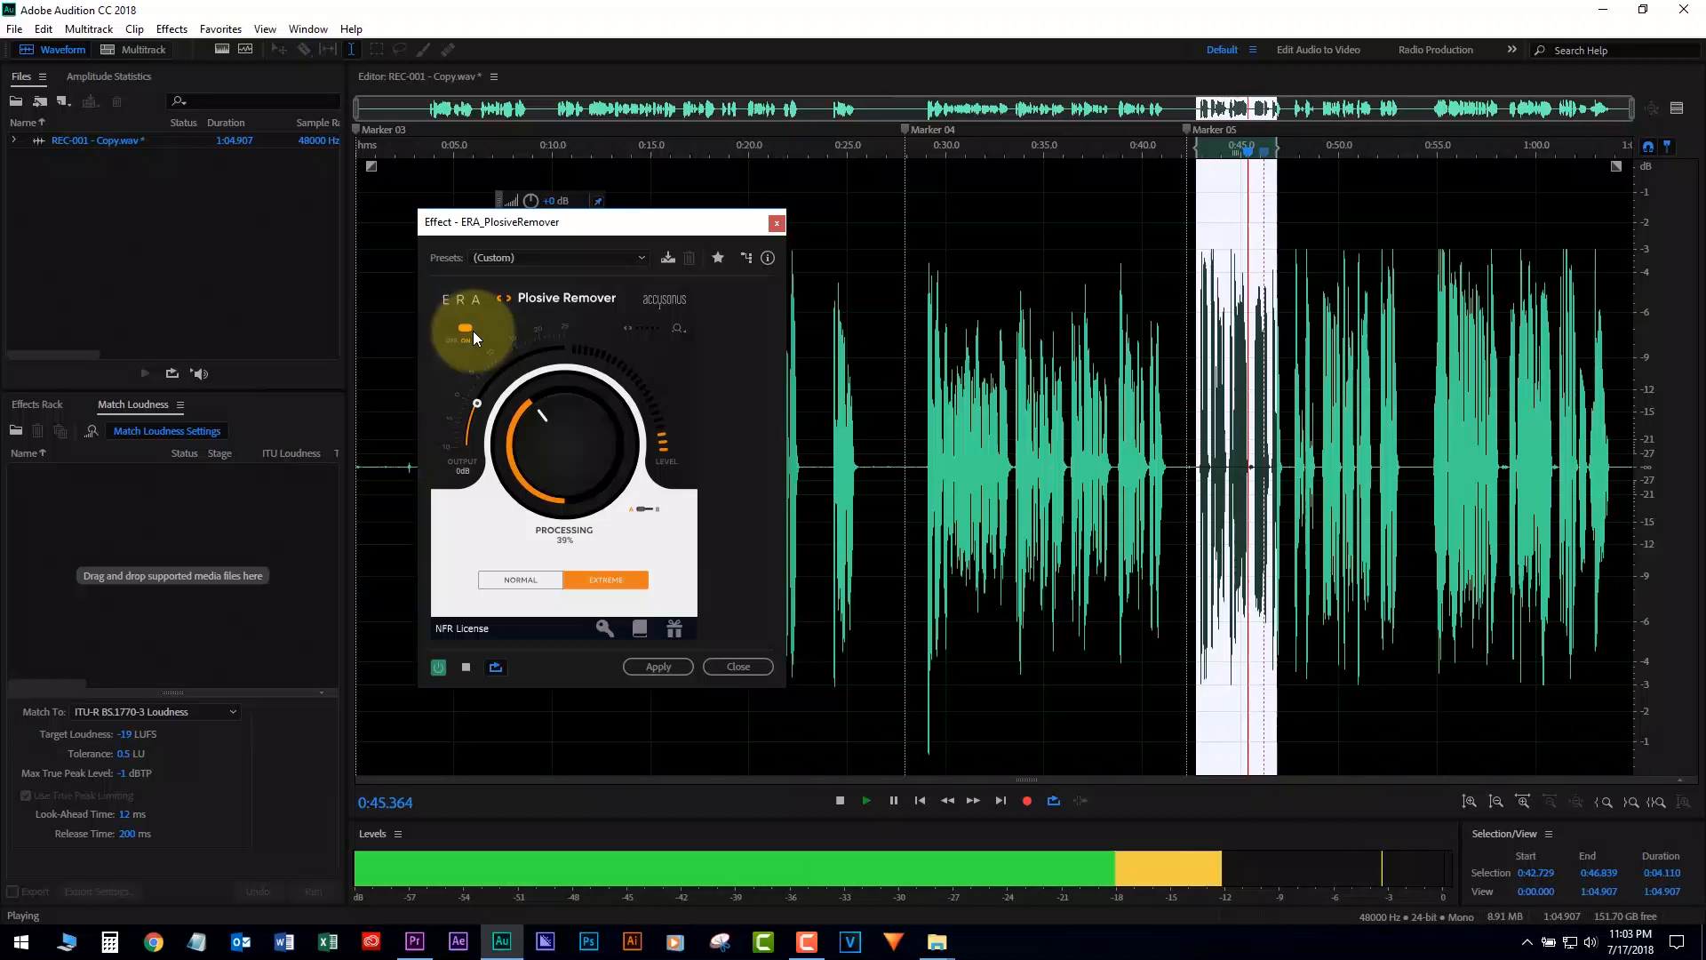
pyautogui.press('space')
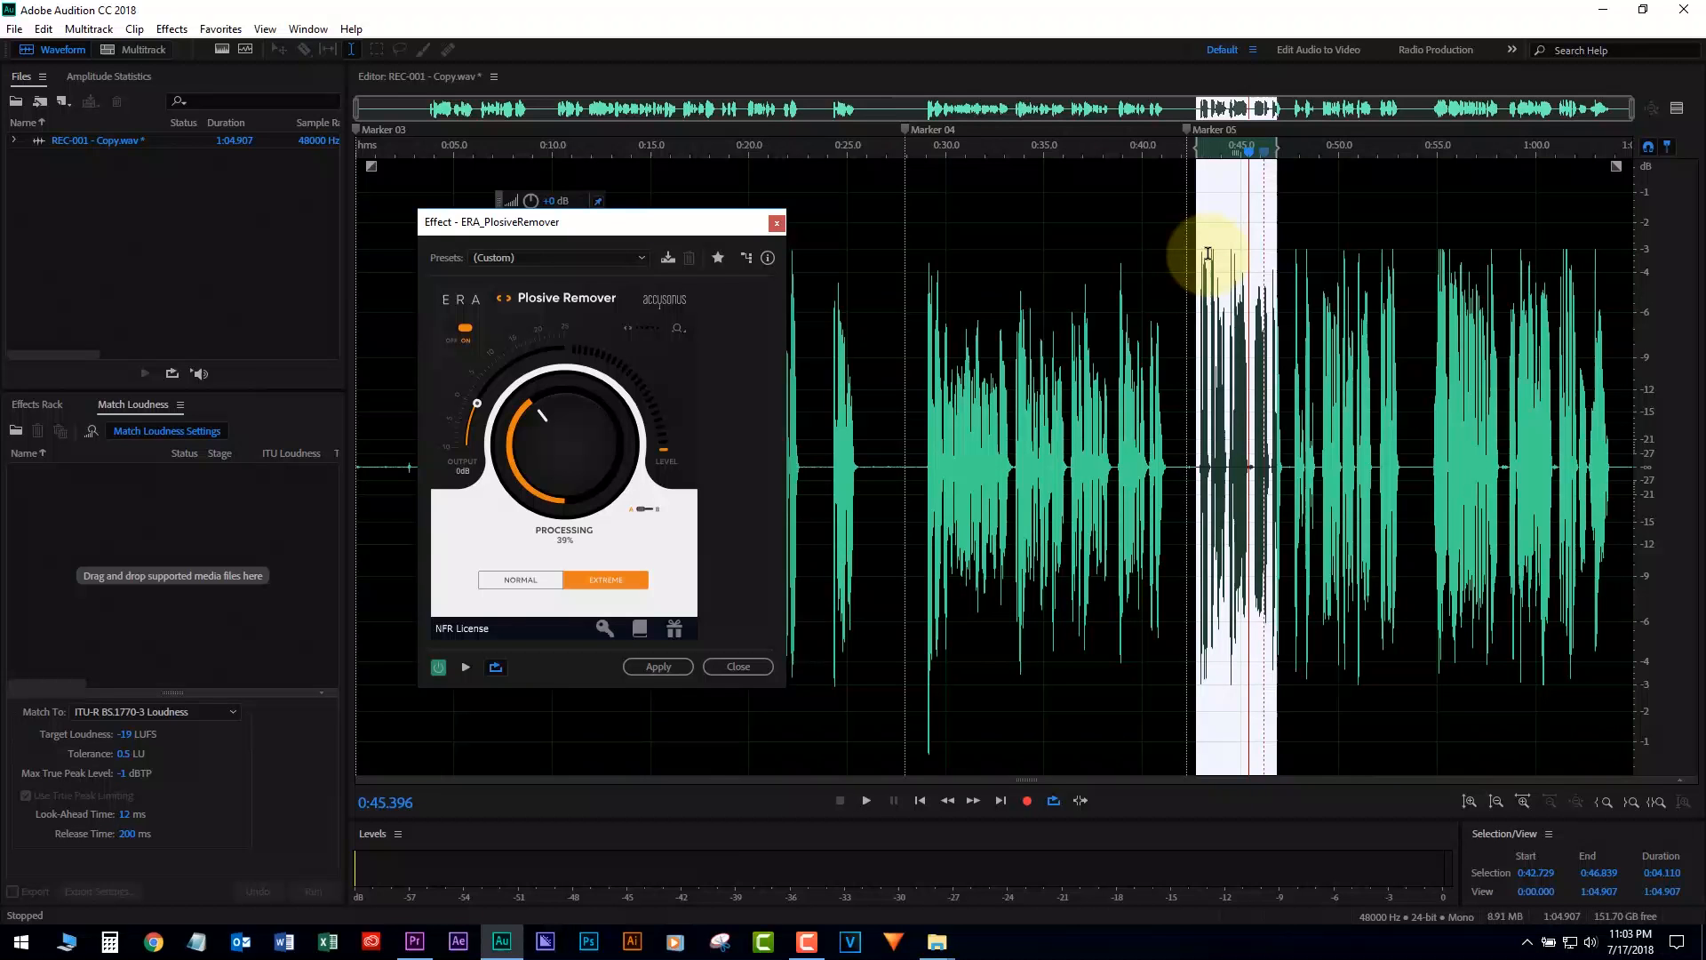
# Select the section from Marker 05 to about 0:53.5, preview it, and apply Plosive Remover.
pyautogui.click(1289, 336)
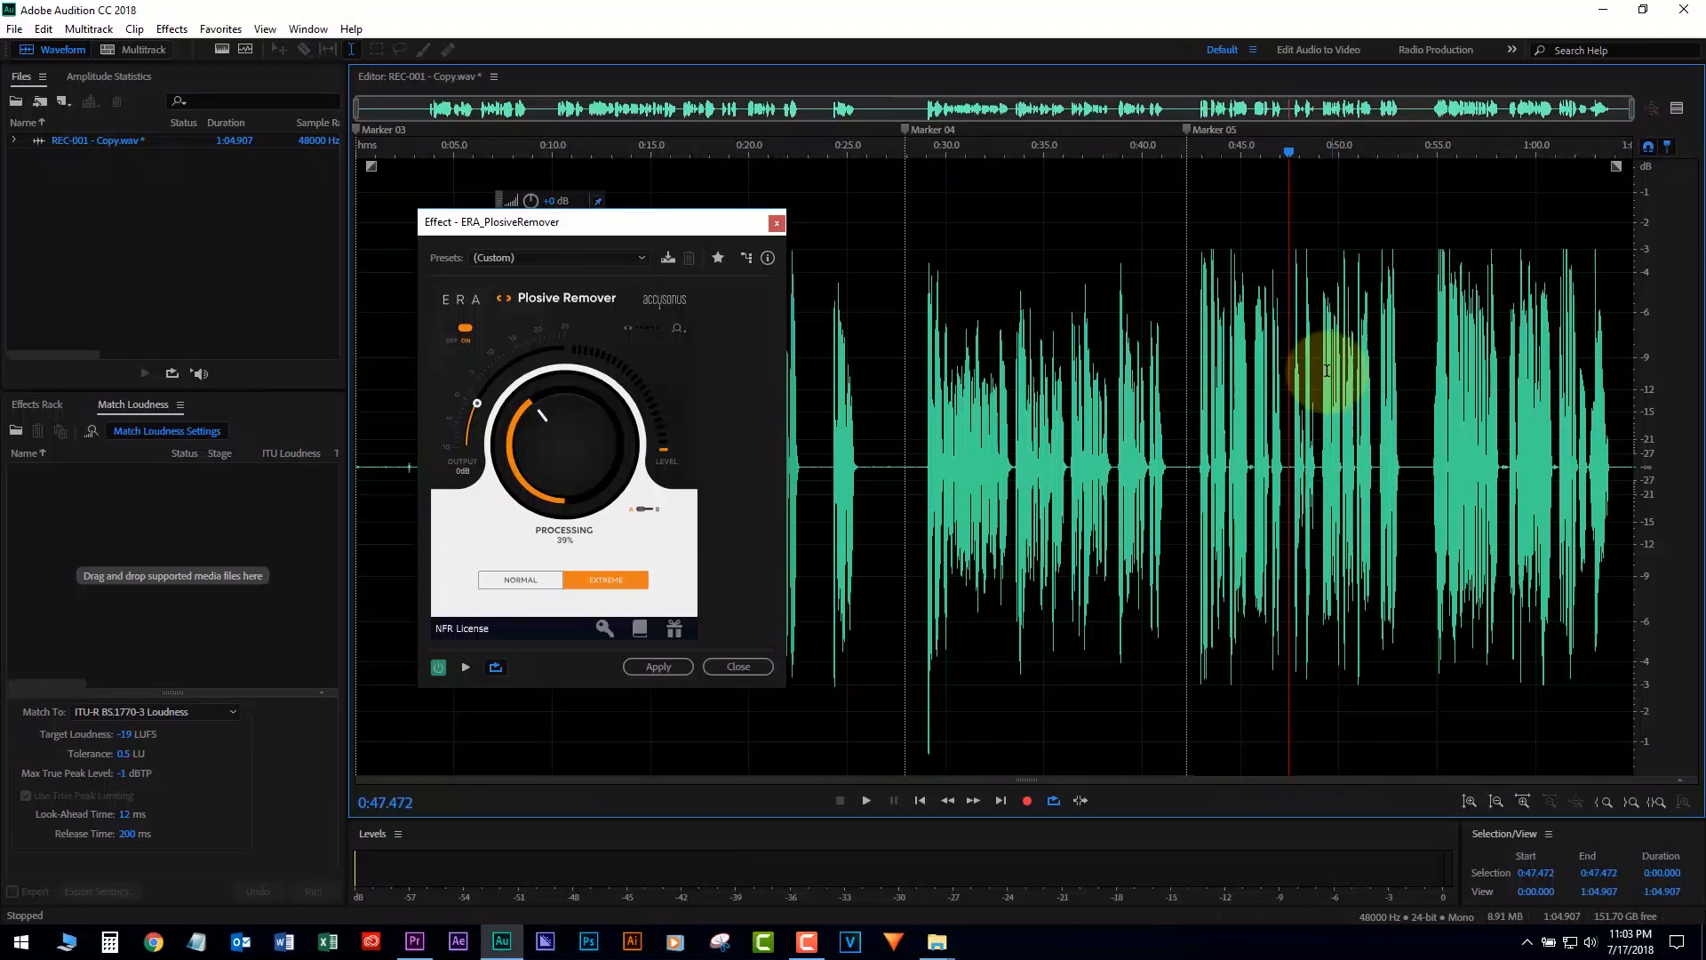
pyautogui.moveTo(1408, 331); pyautogui.dragTo(1185, 389)
pyautogui.press('space')
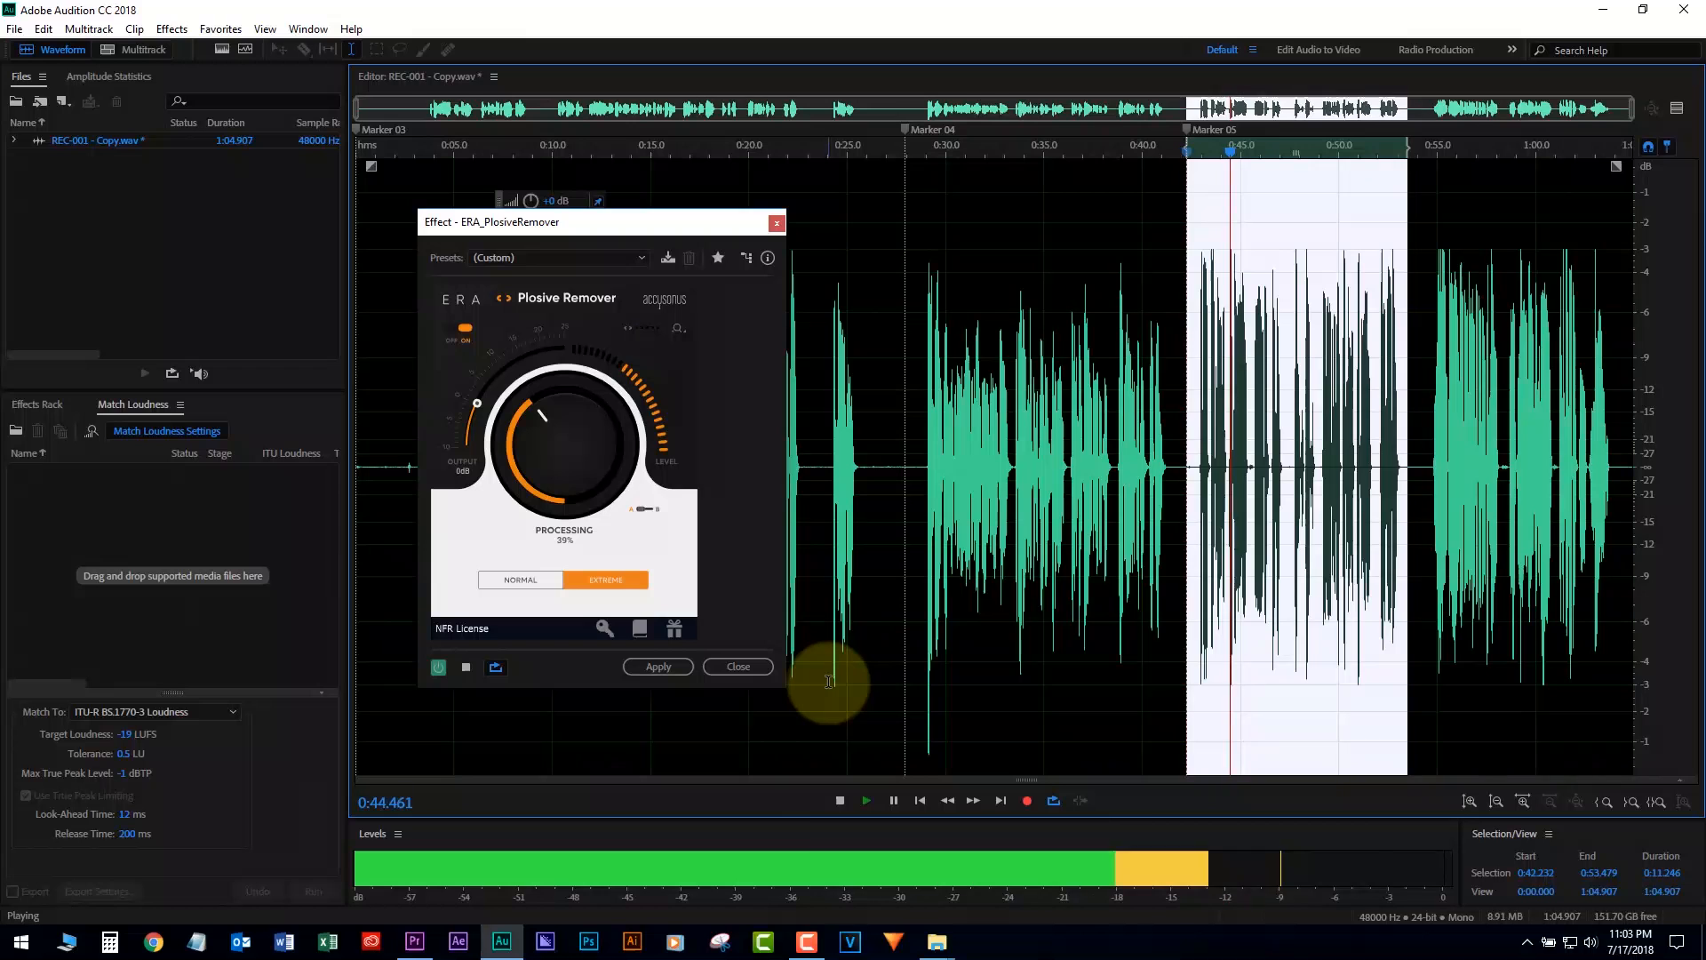
pyautogui.click(666, 669)
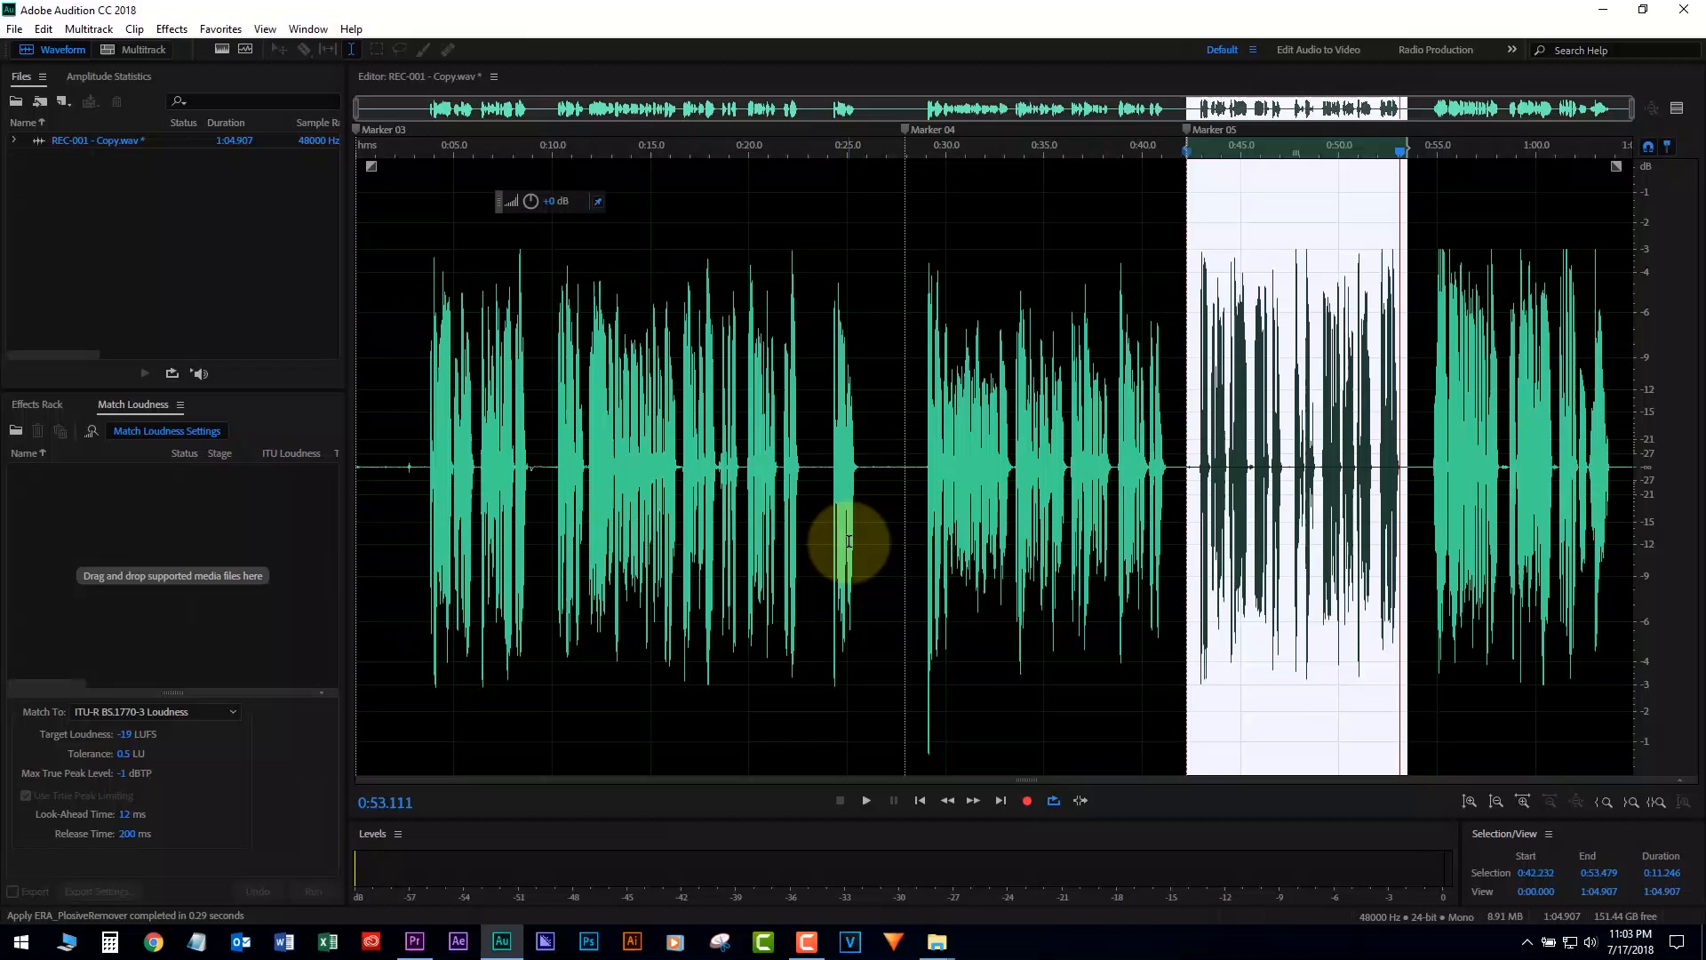
# Play back the plosive-treated speech briefly from about 0:45.7.
pyautogui.click(1271, 432)
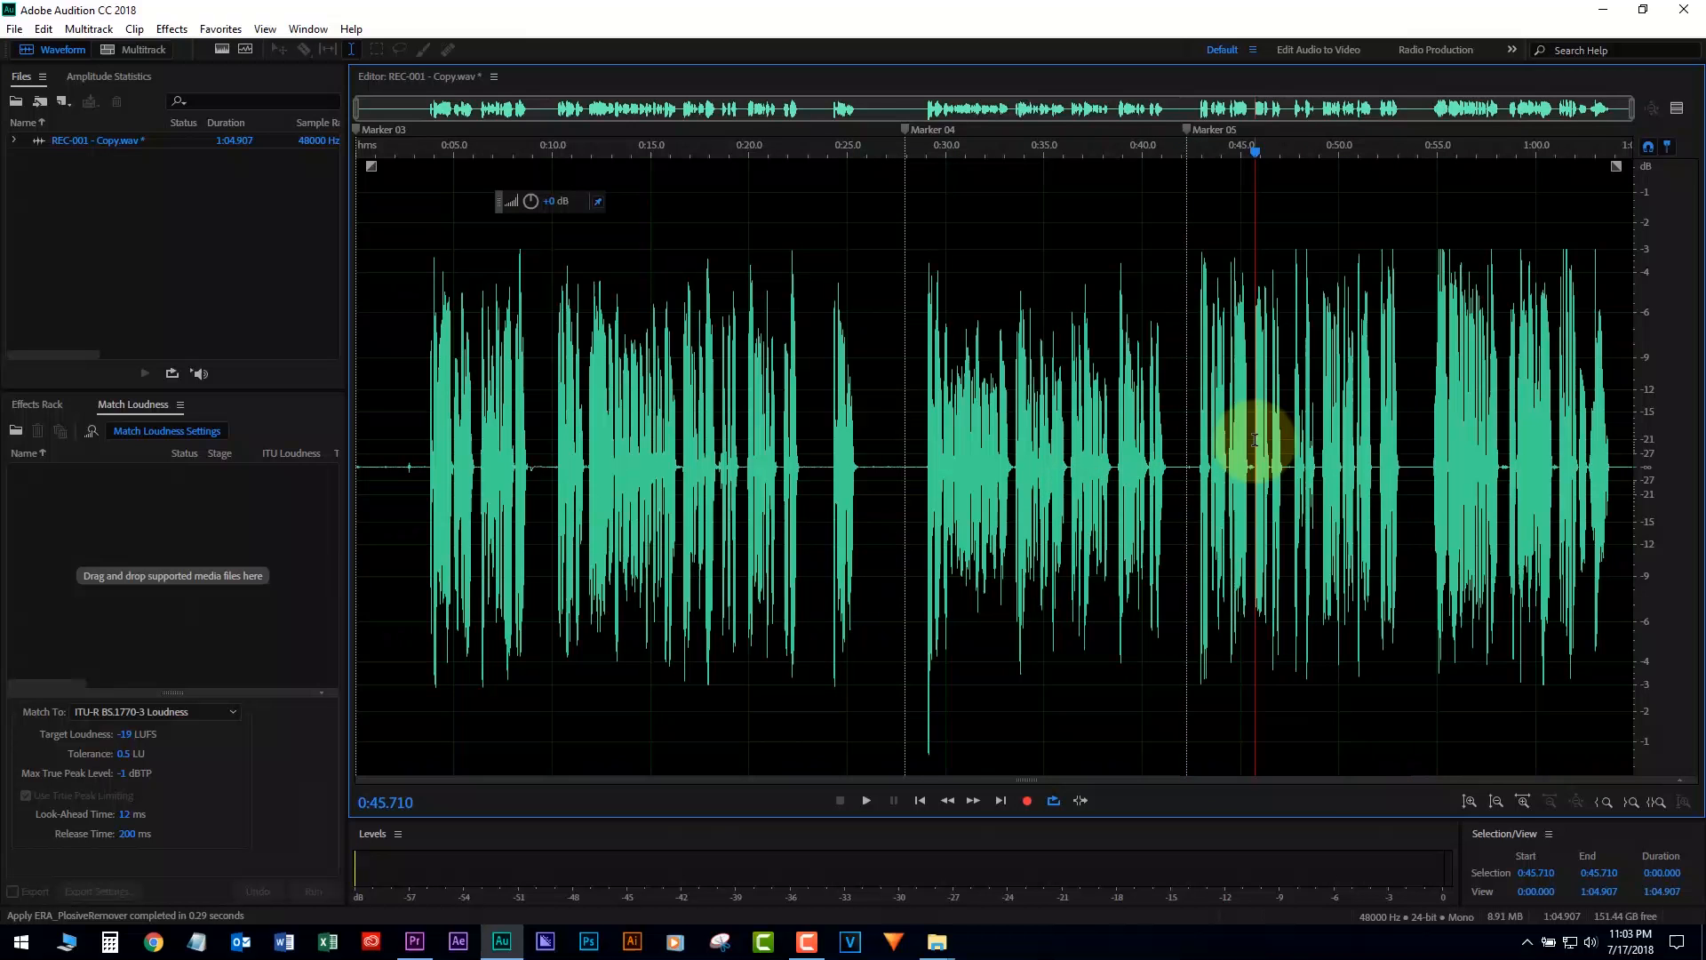
pyautogui.press('space')
pyautogui.press('space')
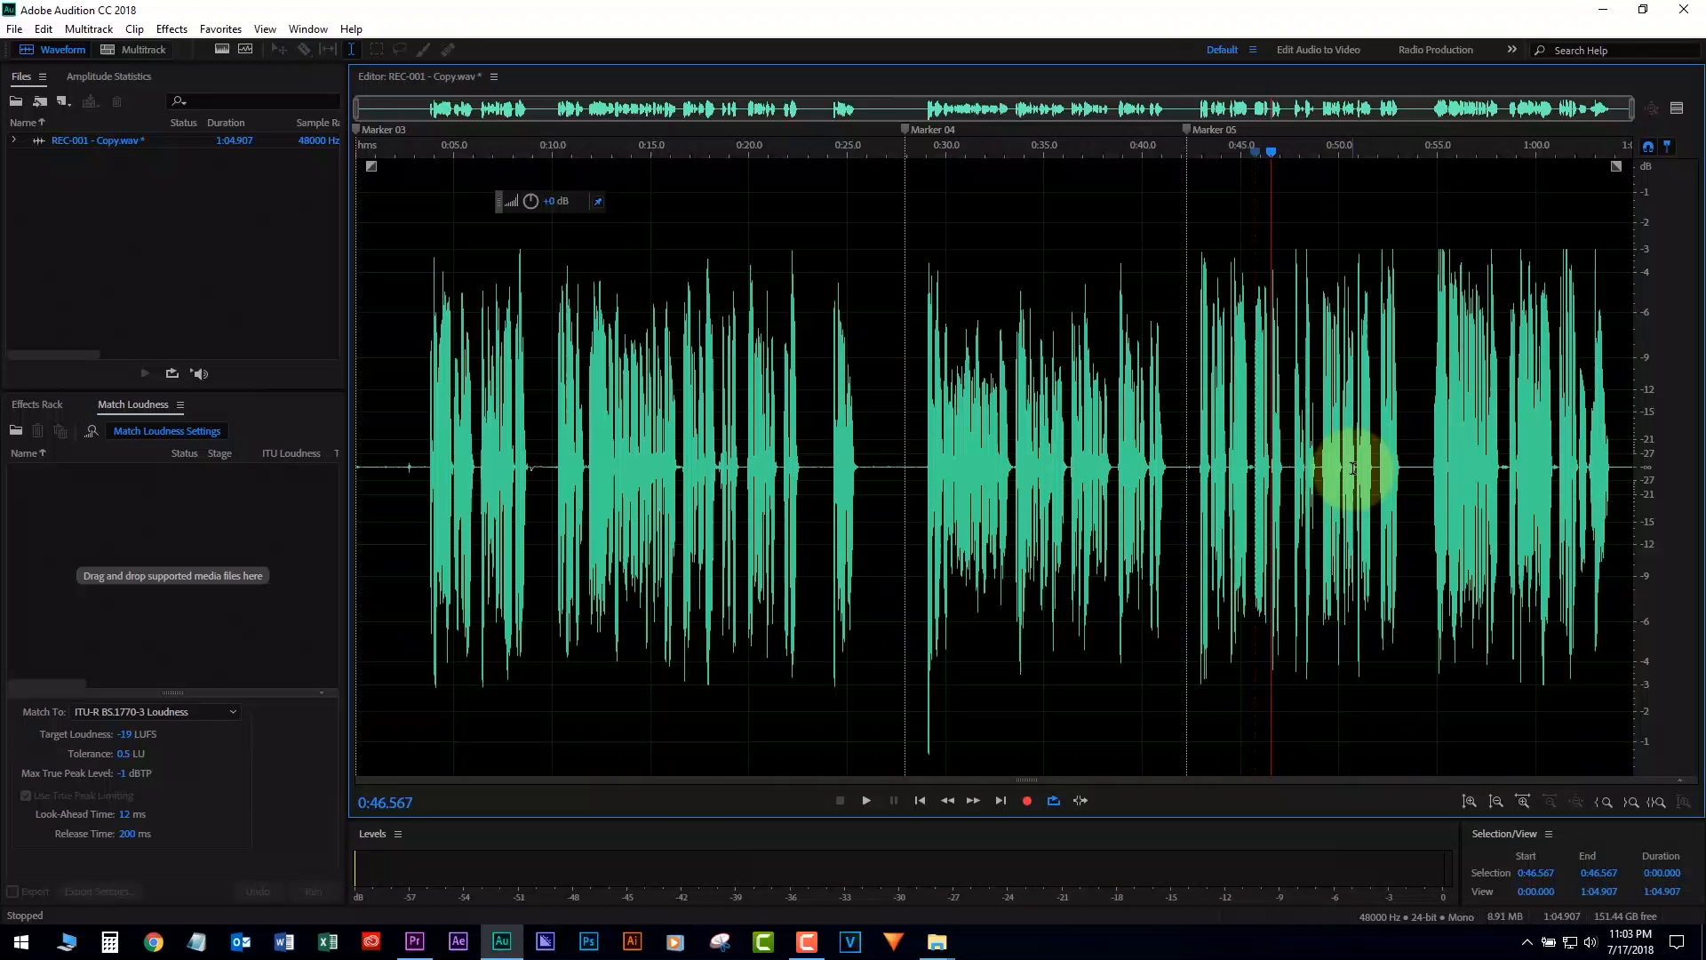
# Play the final section of speech from about 0:54.6 to listen for sibilance.
pyautogui.click(1429, 375)
pyautogui.press('space')
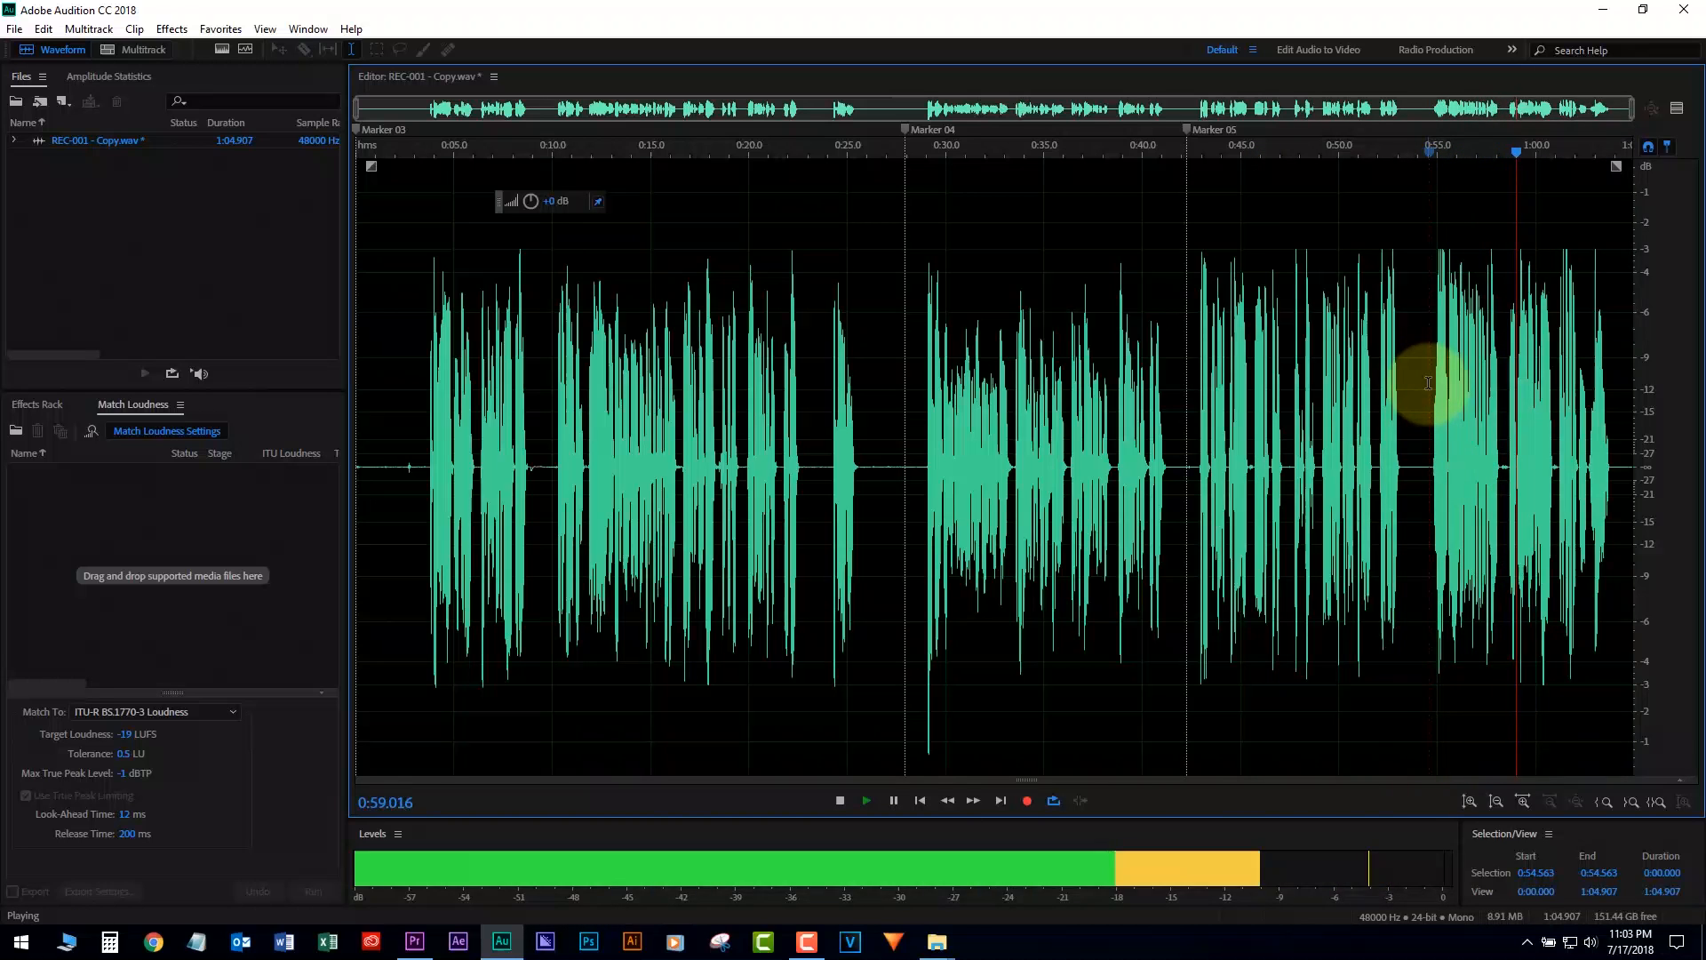
pyautogui.press('space')
# Select the speech from about 0:54.6 to 0:58.2 and open ERA_DeEsser on it with the Default preset.
pyautogui.moveTo(1430, 384); pyautogui.dragTo(1501, 388)
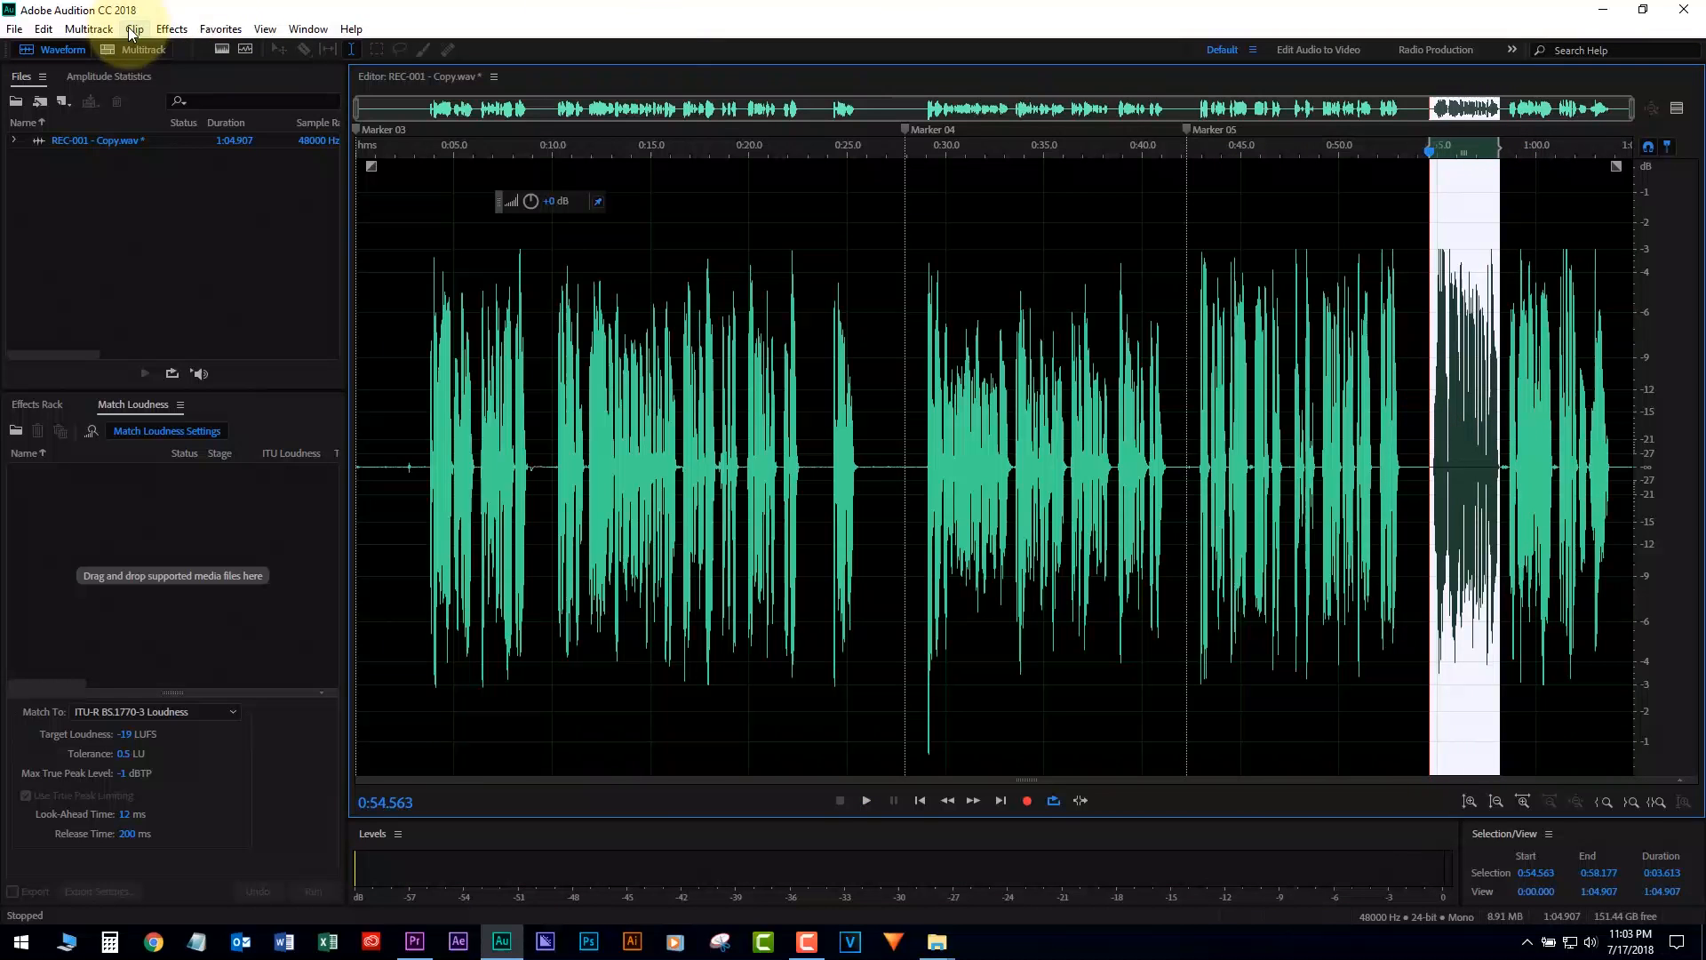
pyautogui.click(172, 30)
pyautogui.moveTo(219, 445)
pyautogui.moveTo(434, 447)
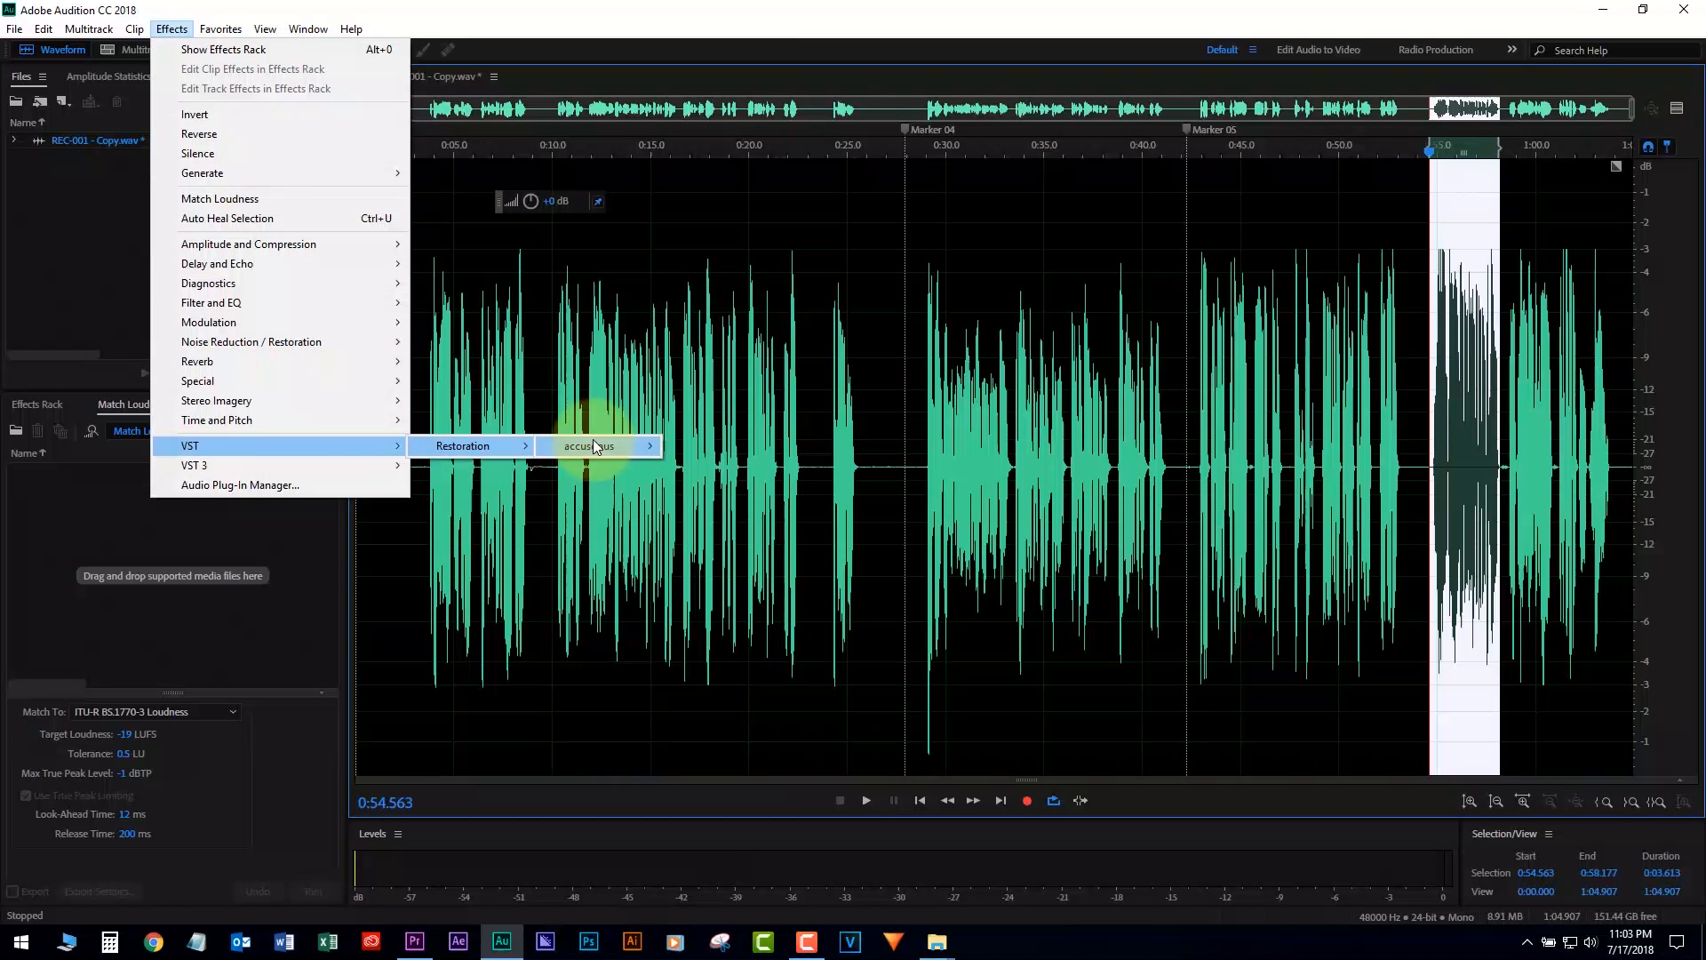
pyautogui.moveTo(595, 446)
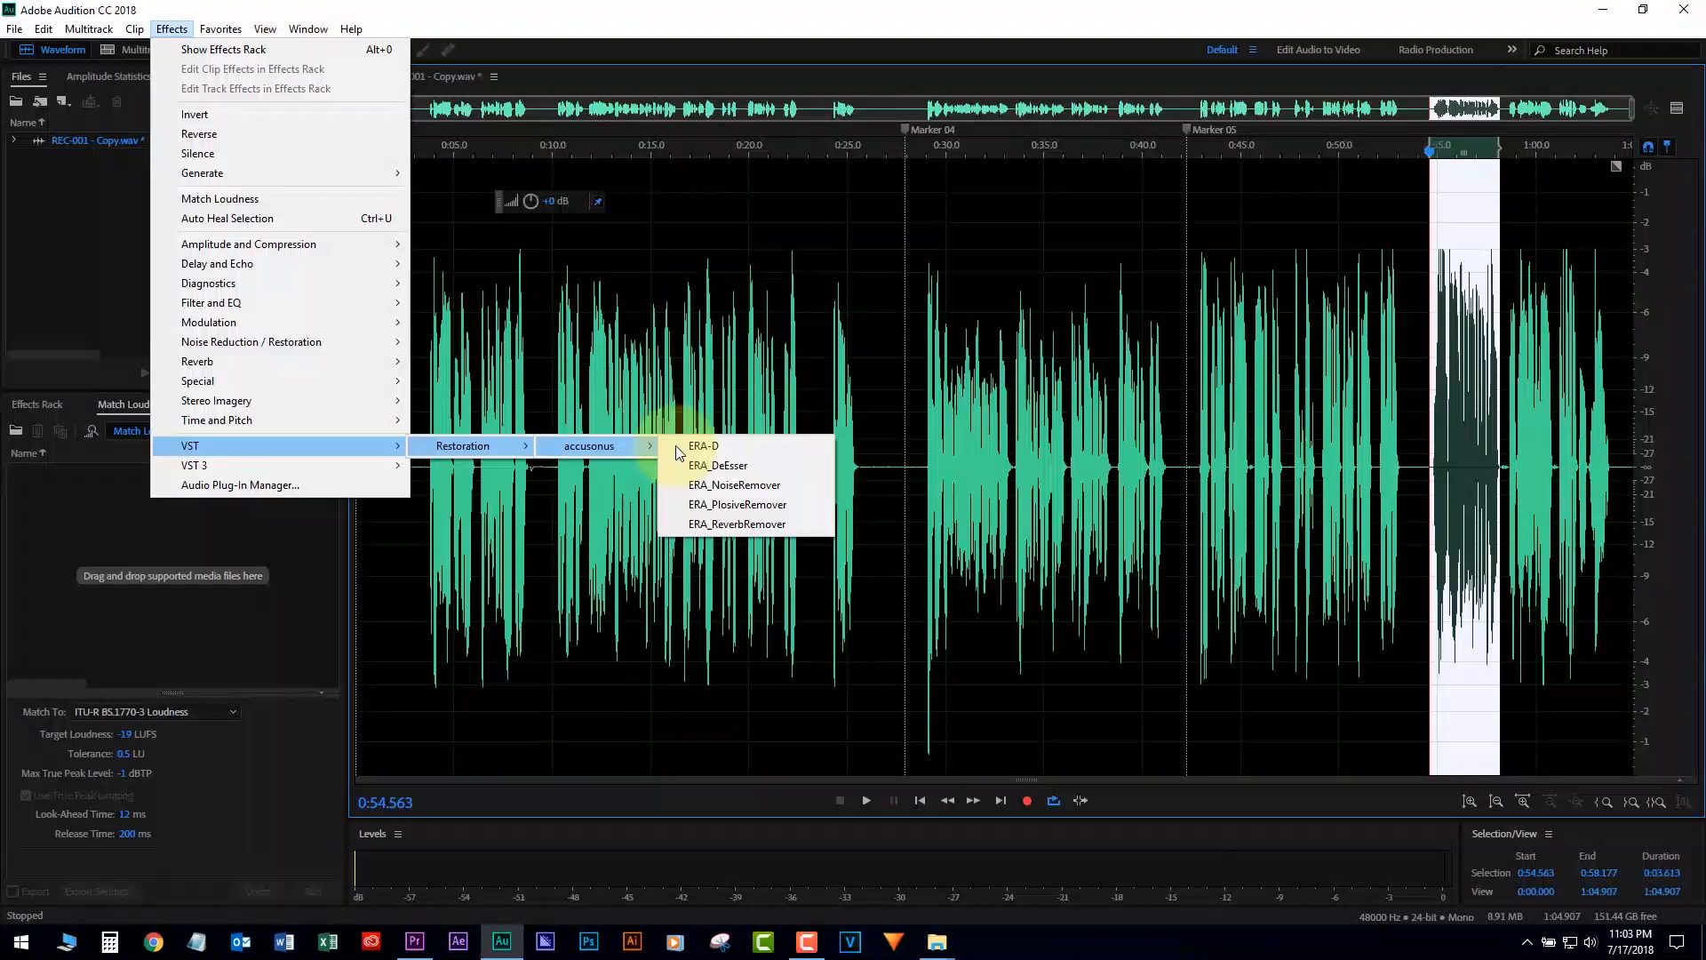
pyautogui.click(726, 467)
pyautogui.click(606, 237)
pyautogui.click(599, 262)
pyautogui.moveTo(658, 219); pyautogui.dragTo(597, 238)
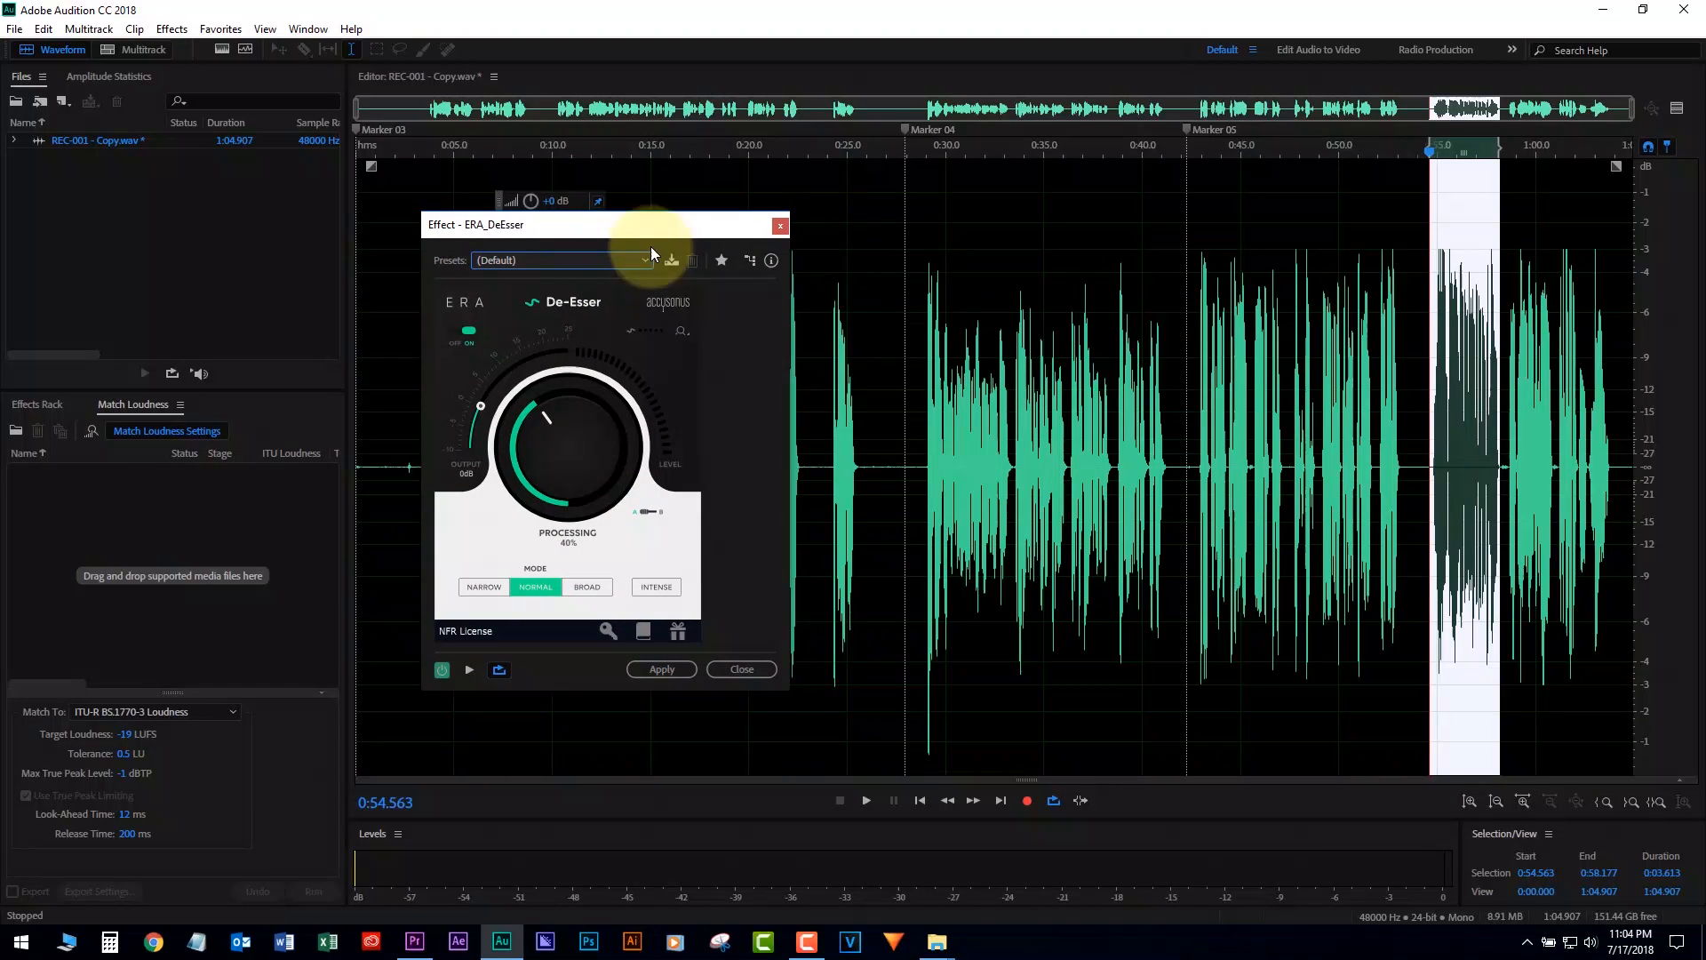
# Preview the selected speech with the De-Esser switched off and on, and set its Processing to 69%.
pyautogui.click(455, 333)
pyautogui.press('space')
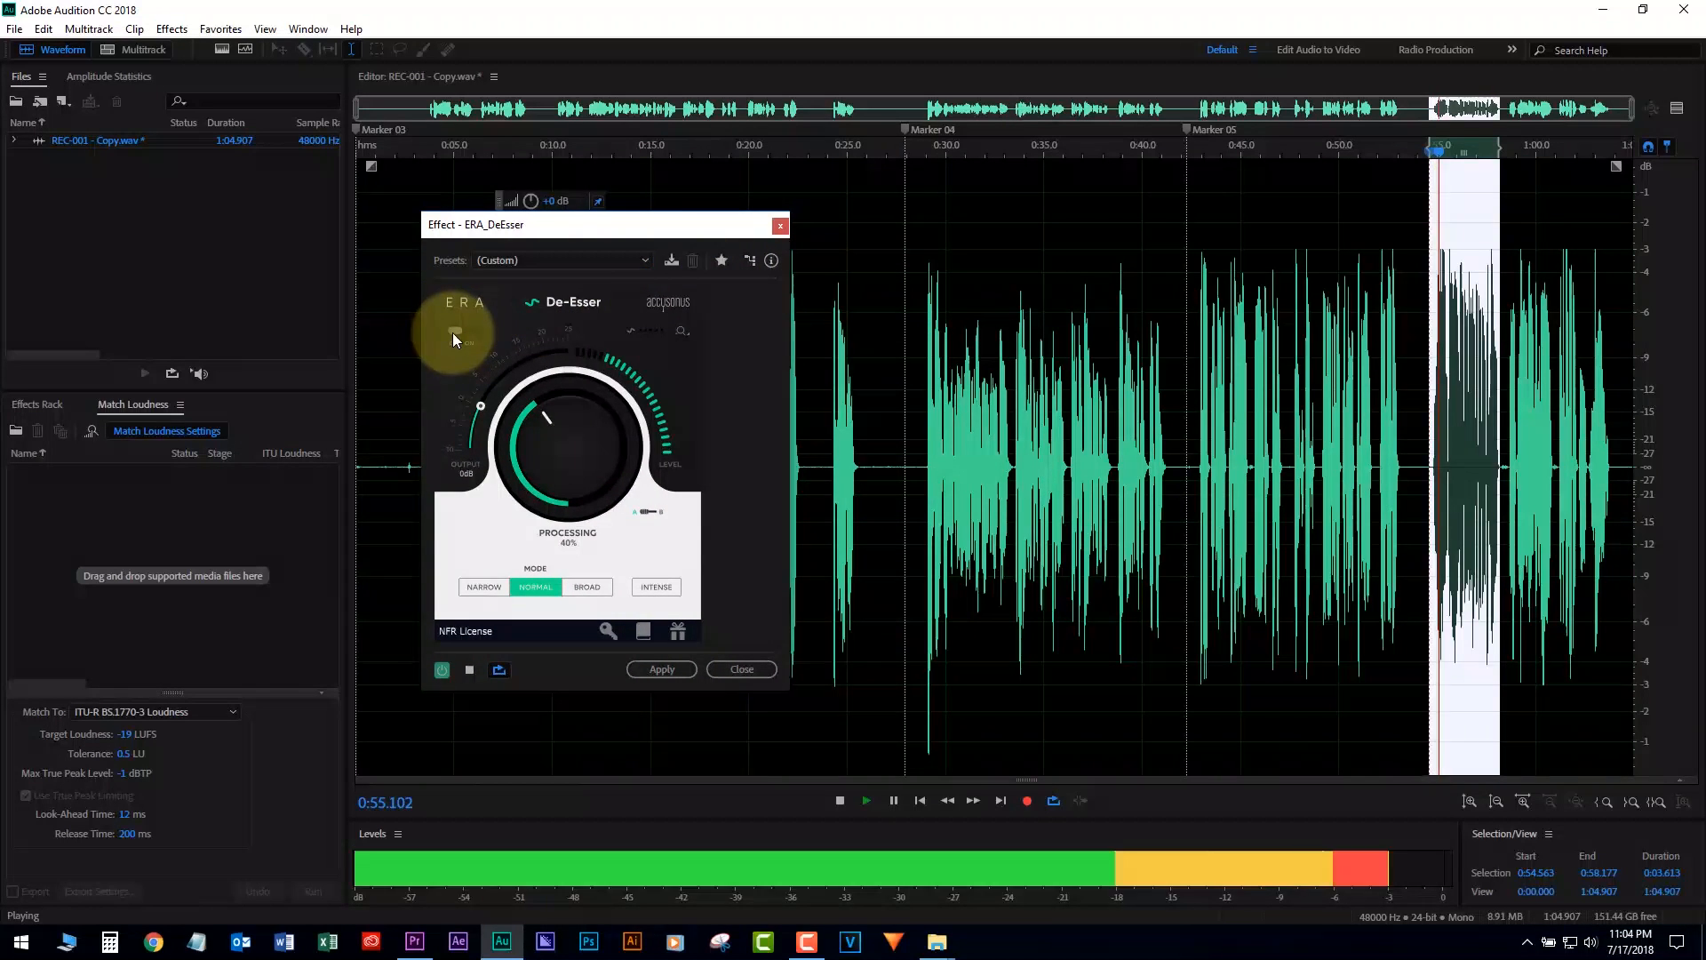
pyautogui.click(473, 334)
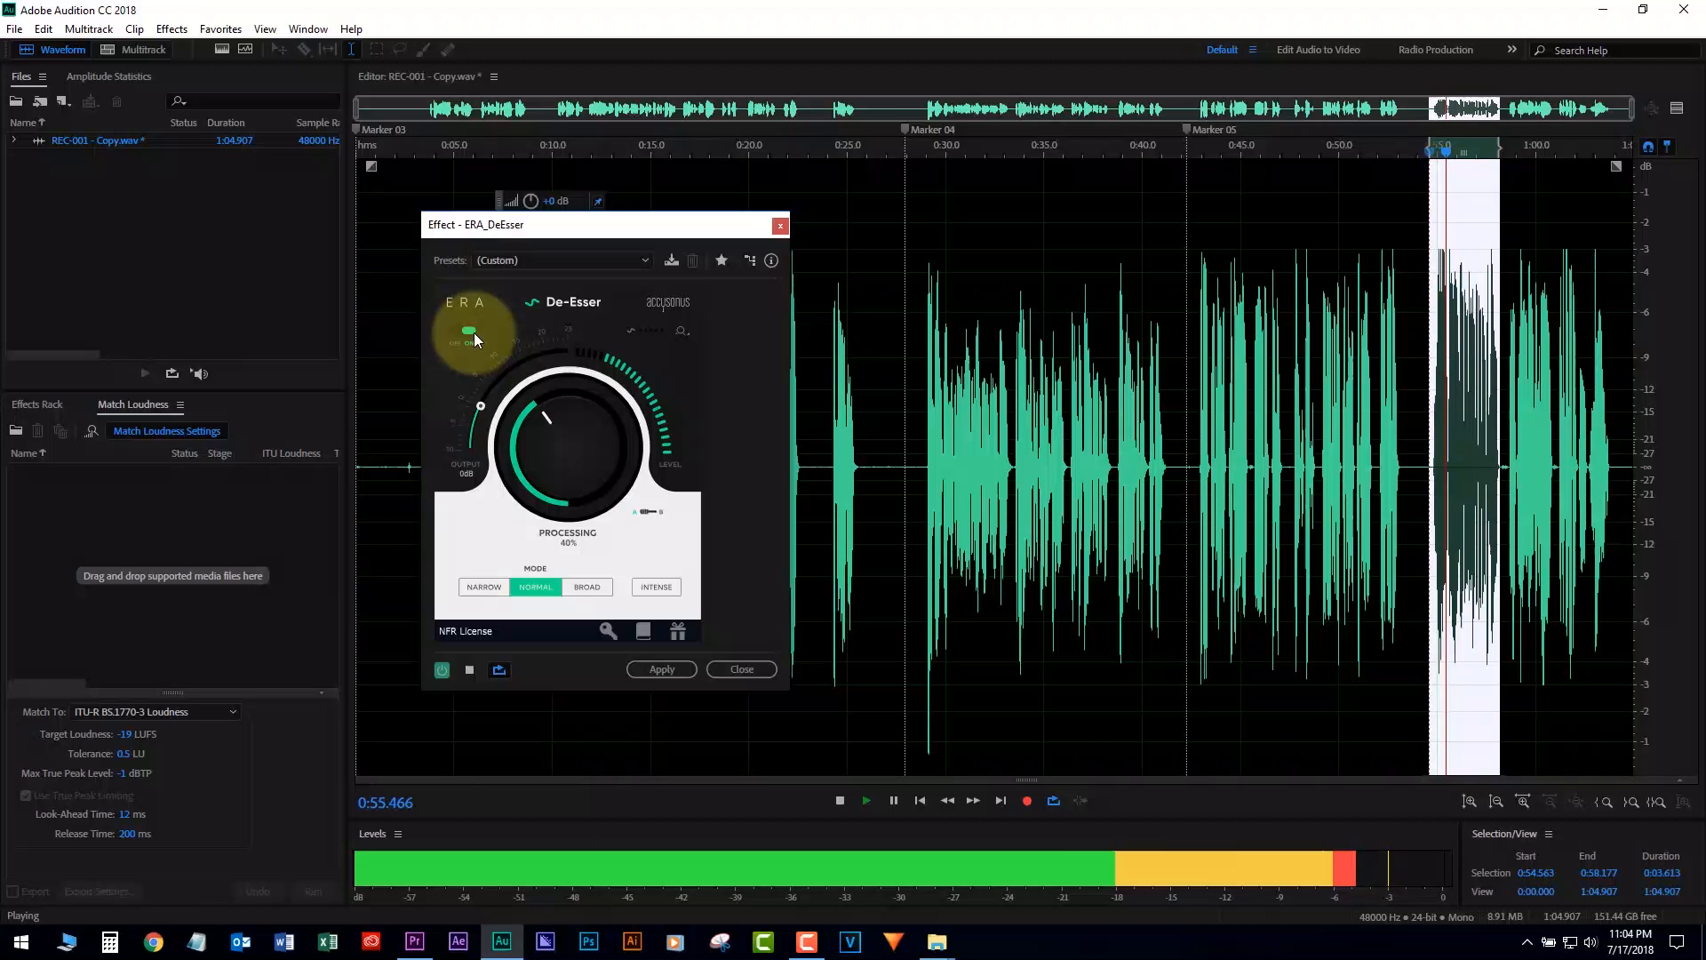
pyautogui.moveTo(568, 482); pyautogui.dragTo(553, 428)
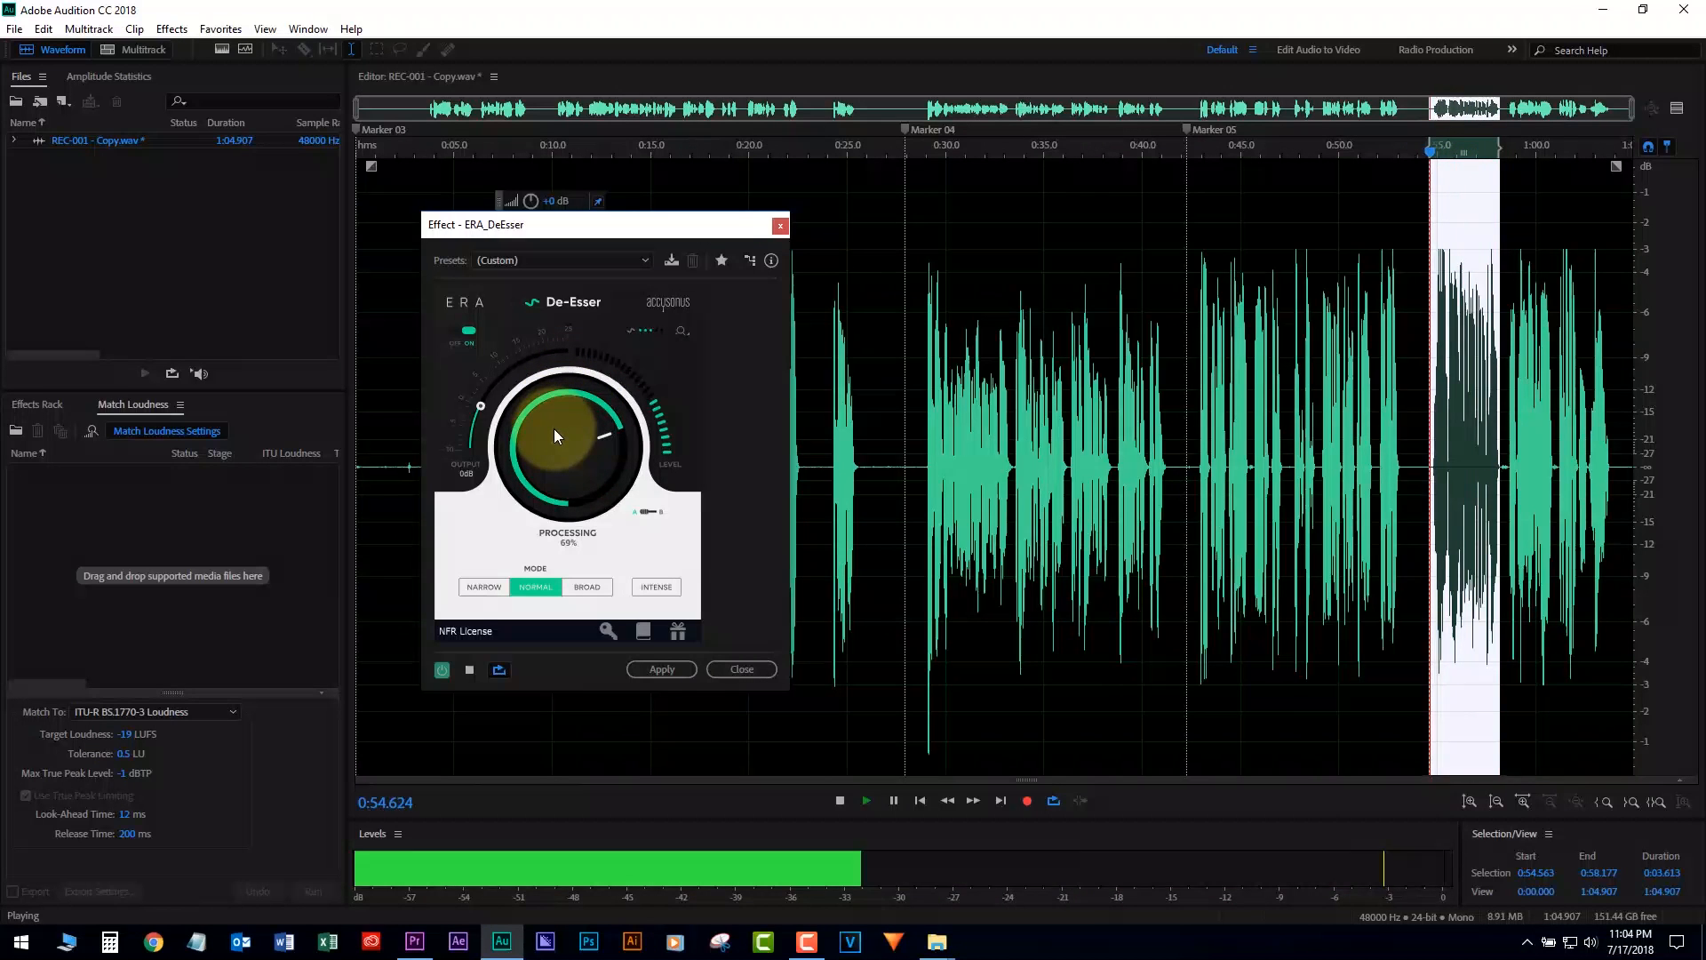
# Compare the looping selection with the De-Esser off and on at the raised Processing amount.
pyautogui.click(465, 332)
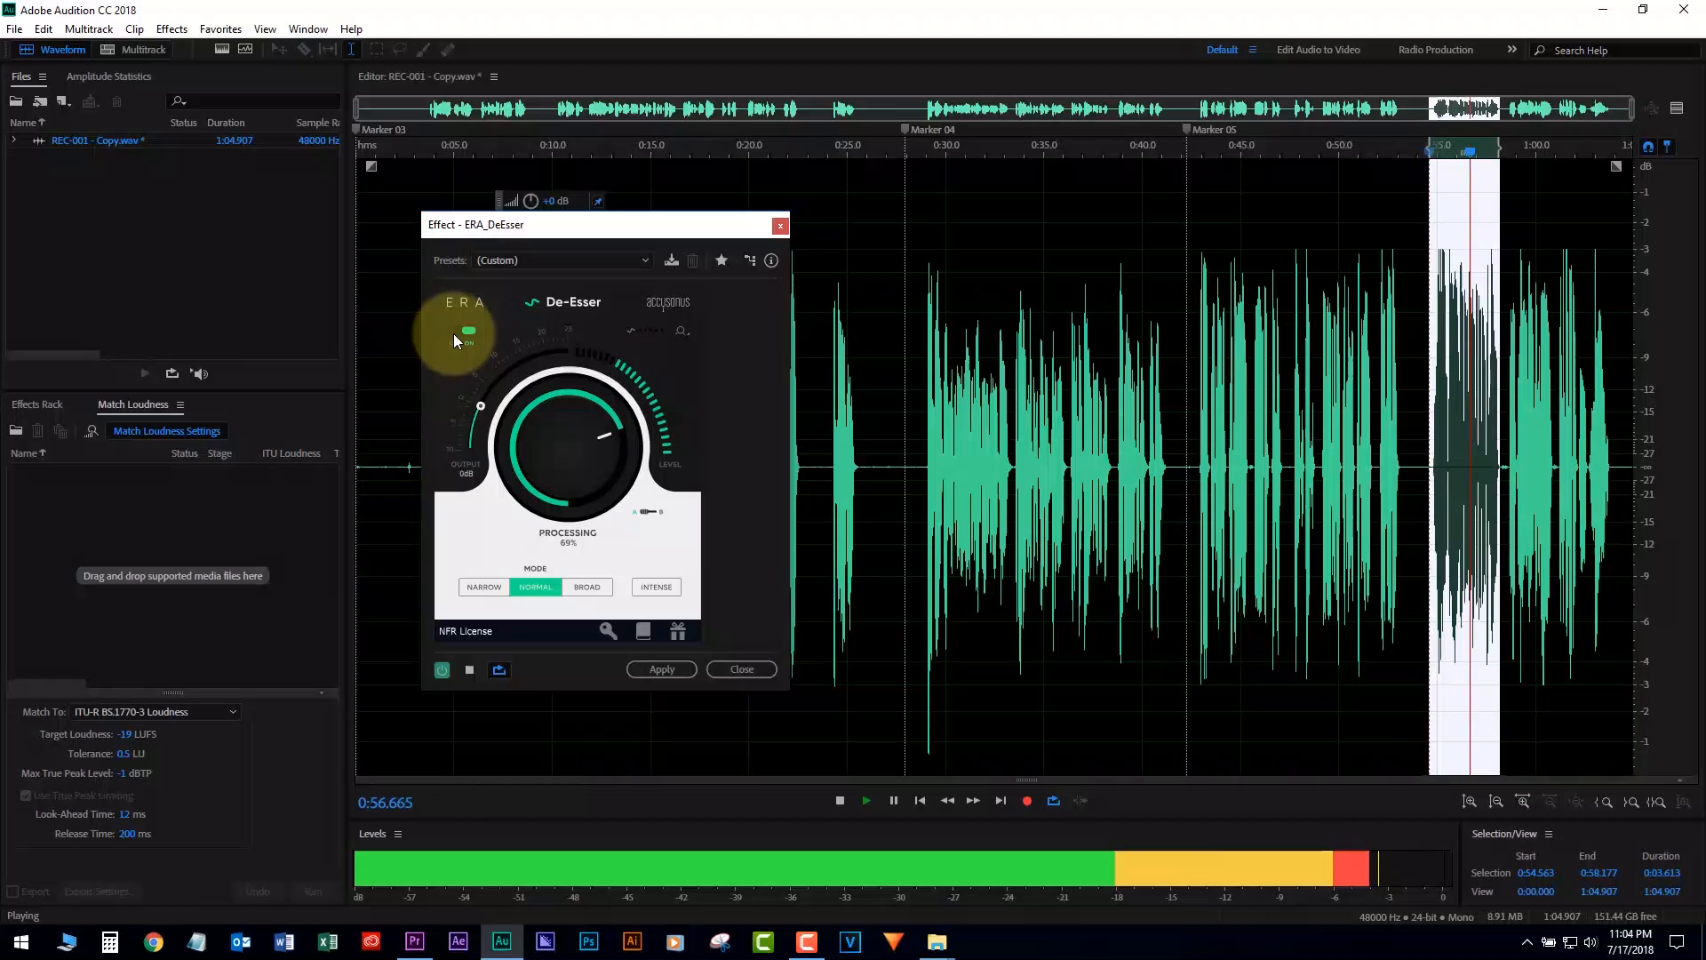
pyautogui.click(455, 331)
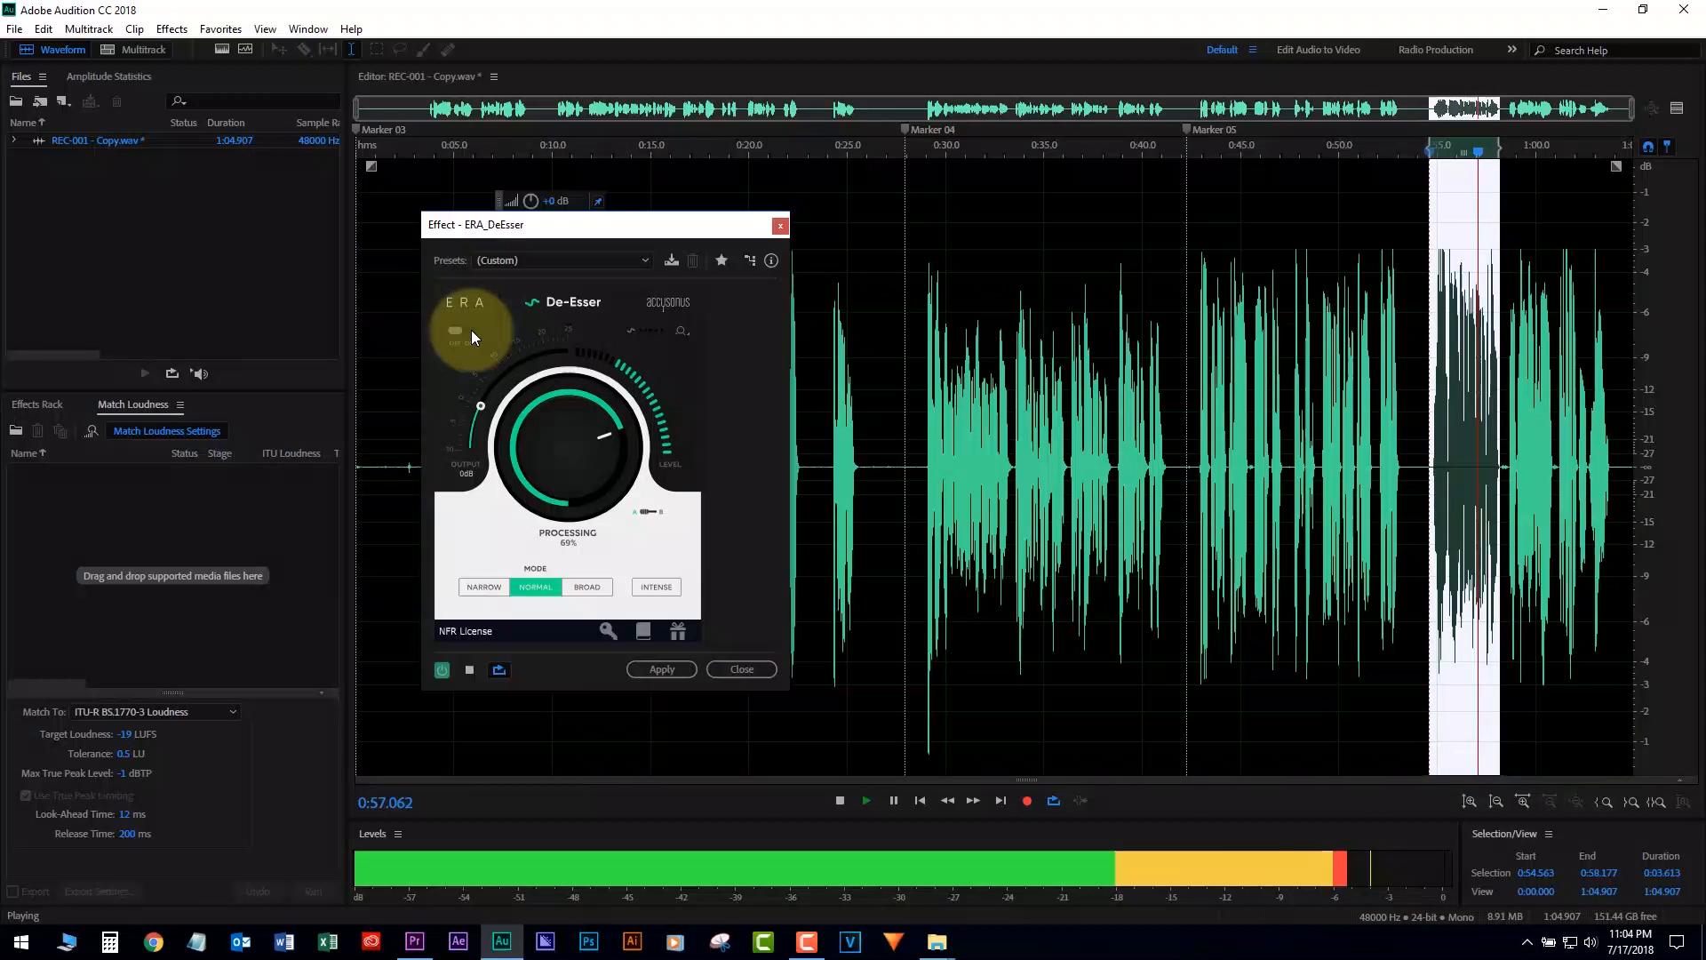
pyautogui.click(470, 331)
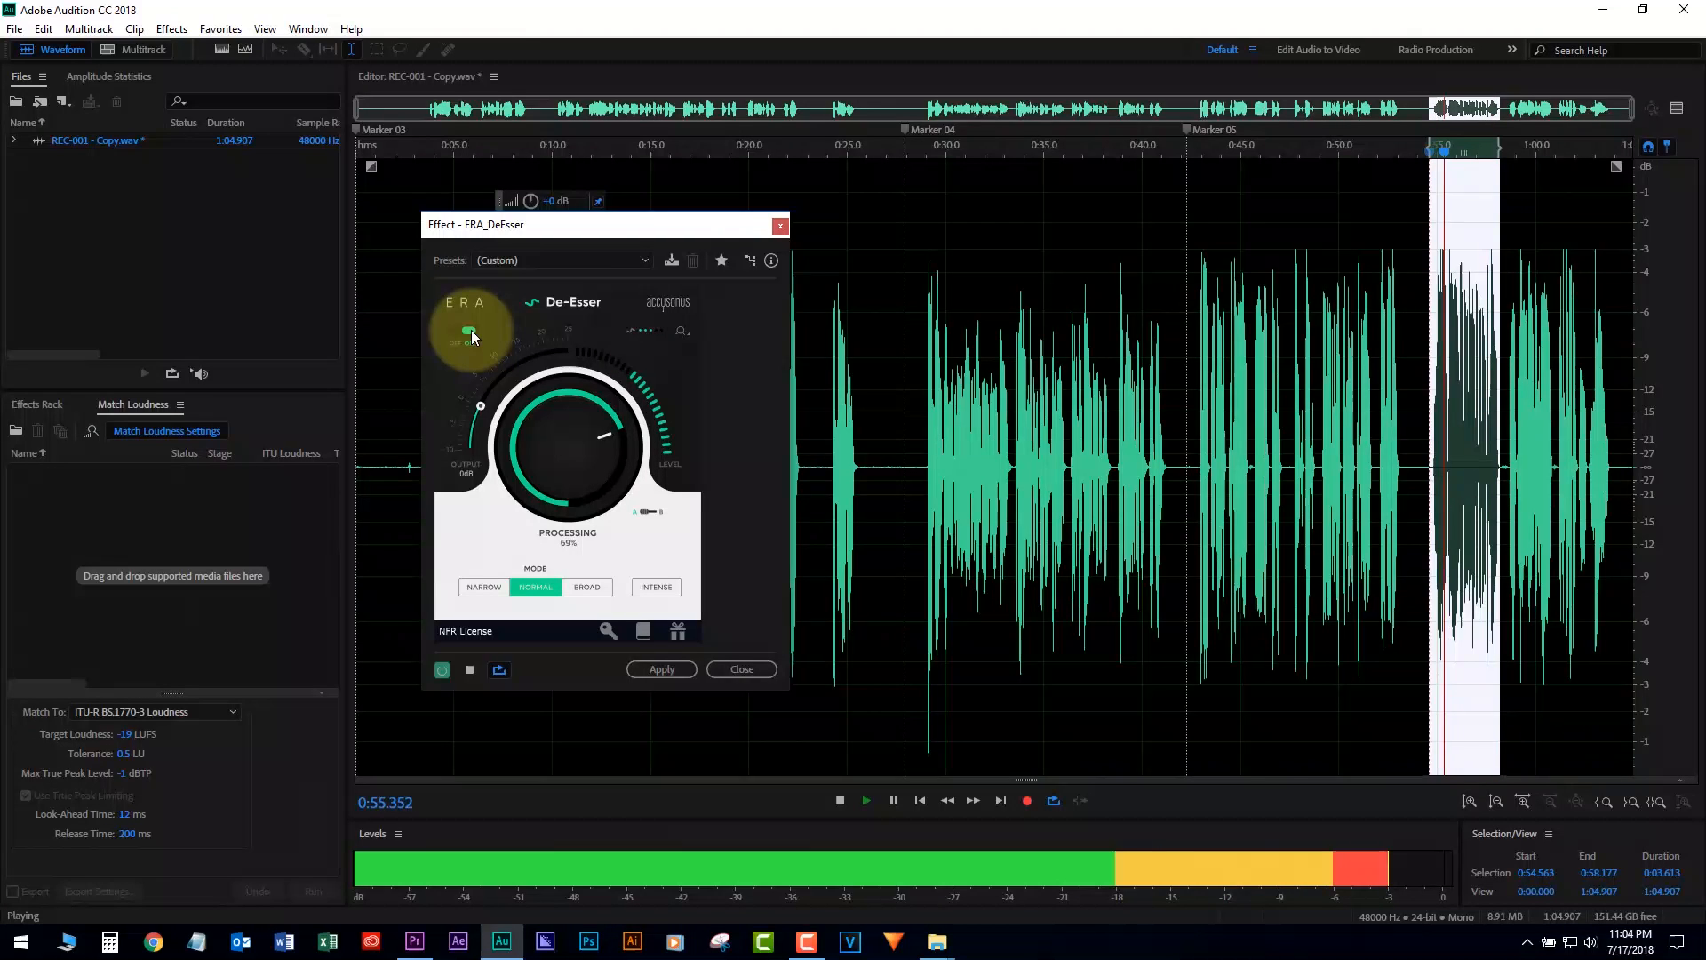
# Select the final speech section from about 0:54.4 to the end of the file and apply the De-Esser.
pyautogui.click(1574, 431)
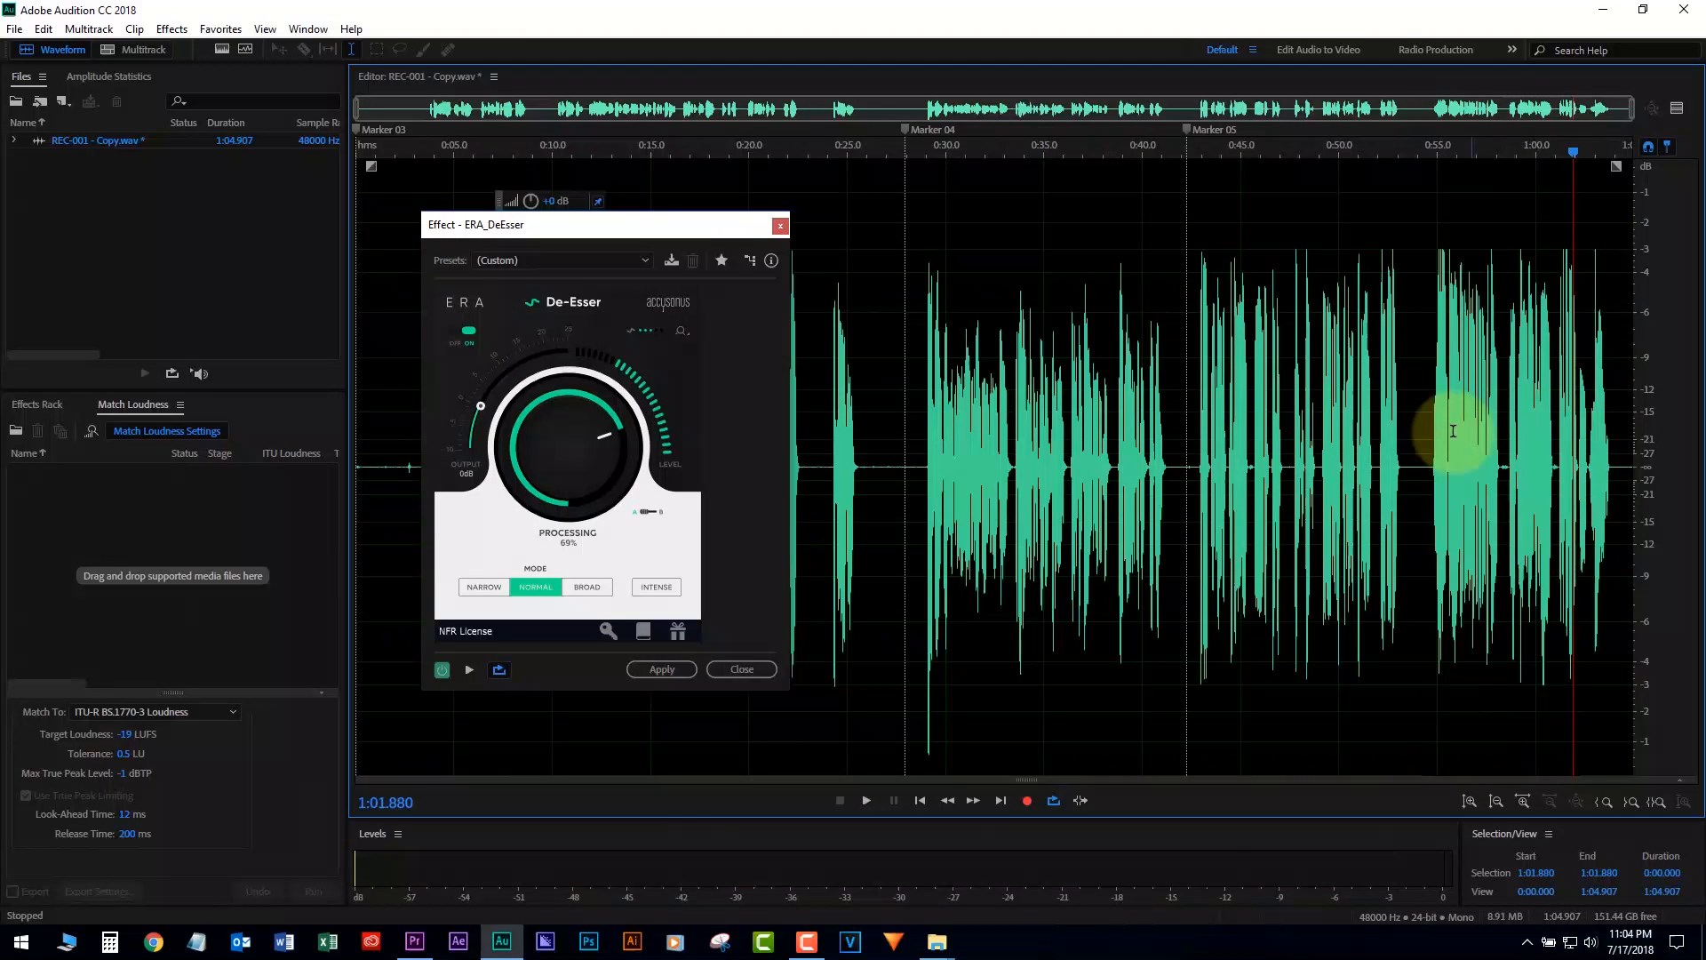
pyautogui.moveTo(1426, 438); pyautogui.dragTo(1676, 475)
pyautogui.click(665, 669)
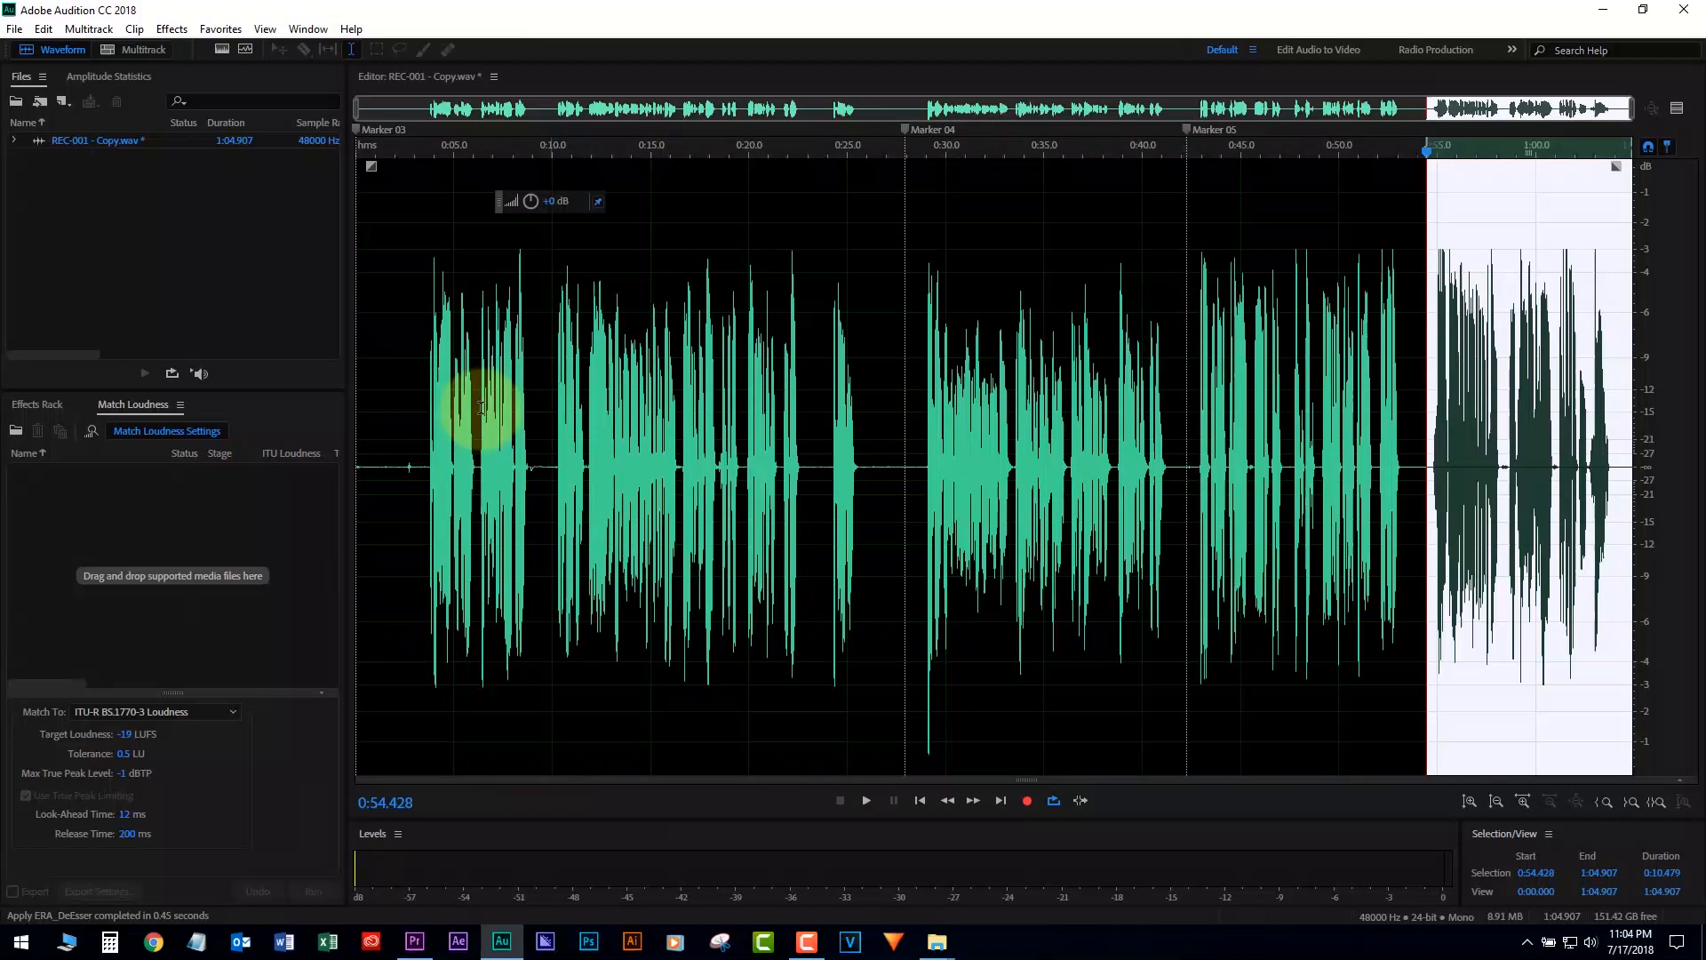
# Play back the opening of each treated section, from about 0:04, 0:29, 0:42.7 and 0:54.5.
pyautogui.click(432, 382)
pyautogui.press('space')
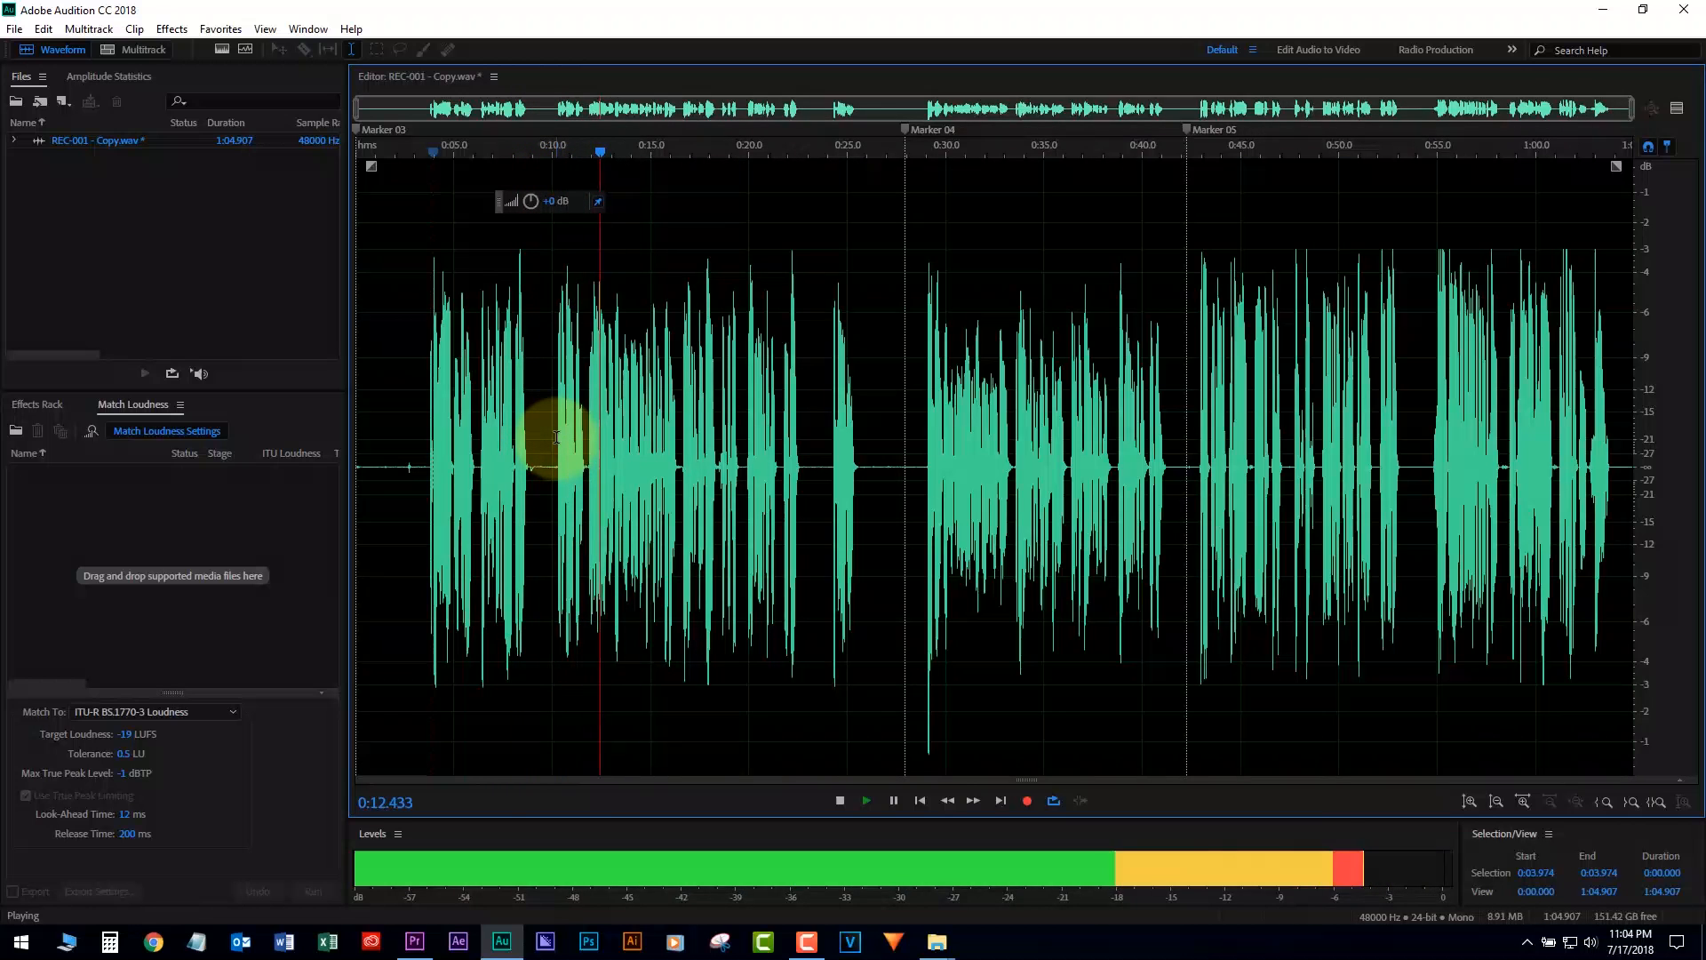
pyautogui.press('space')
pyautogui.click(925, 436)
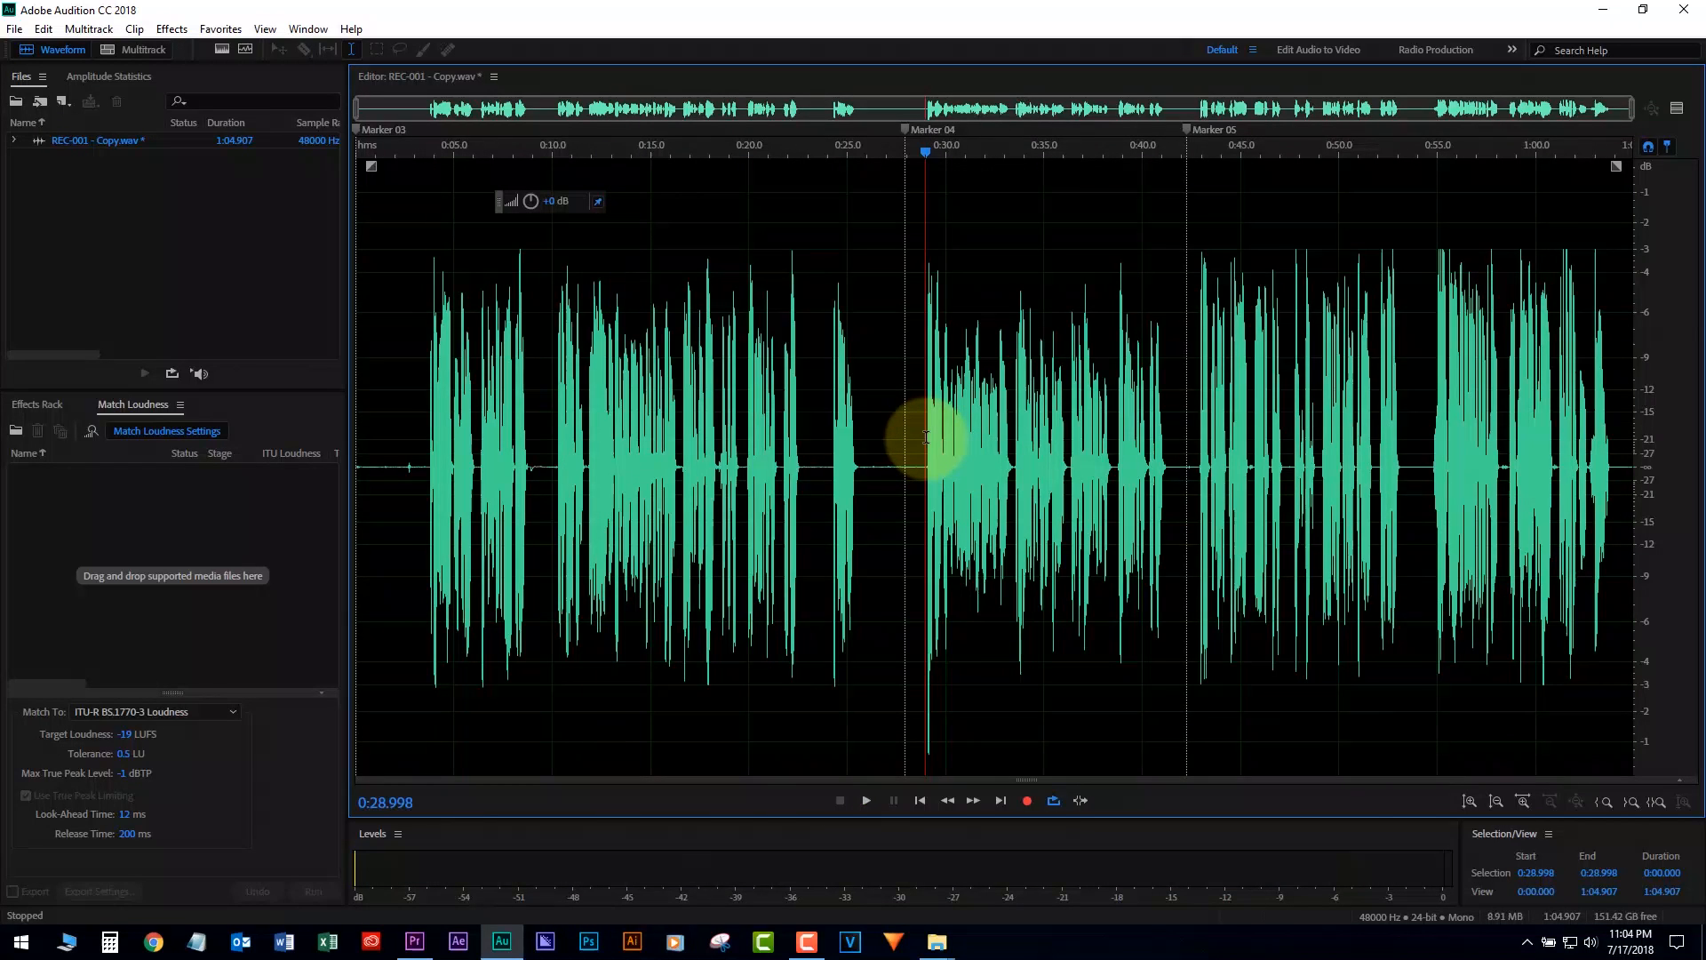
pyautogui.press('space')
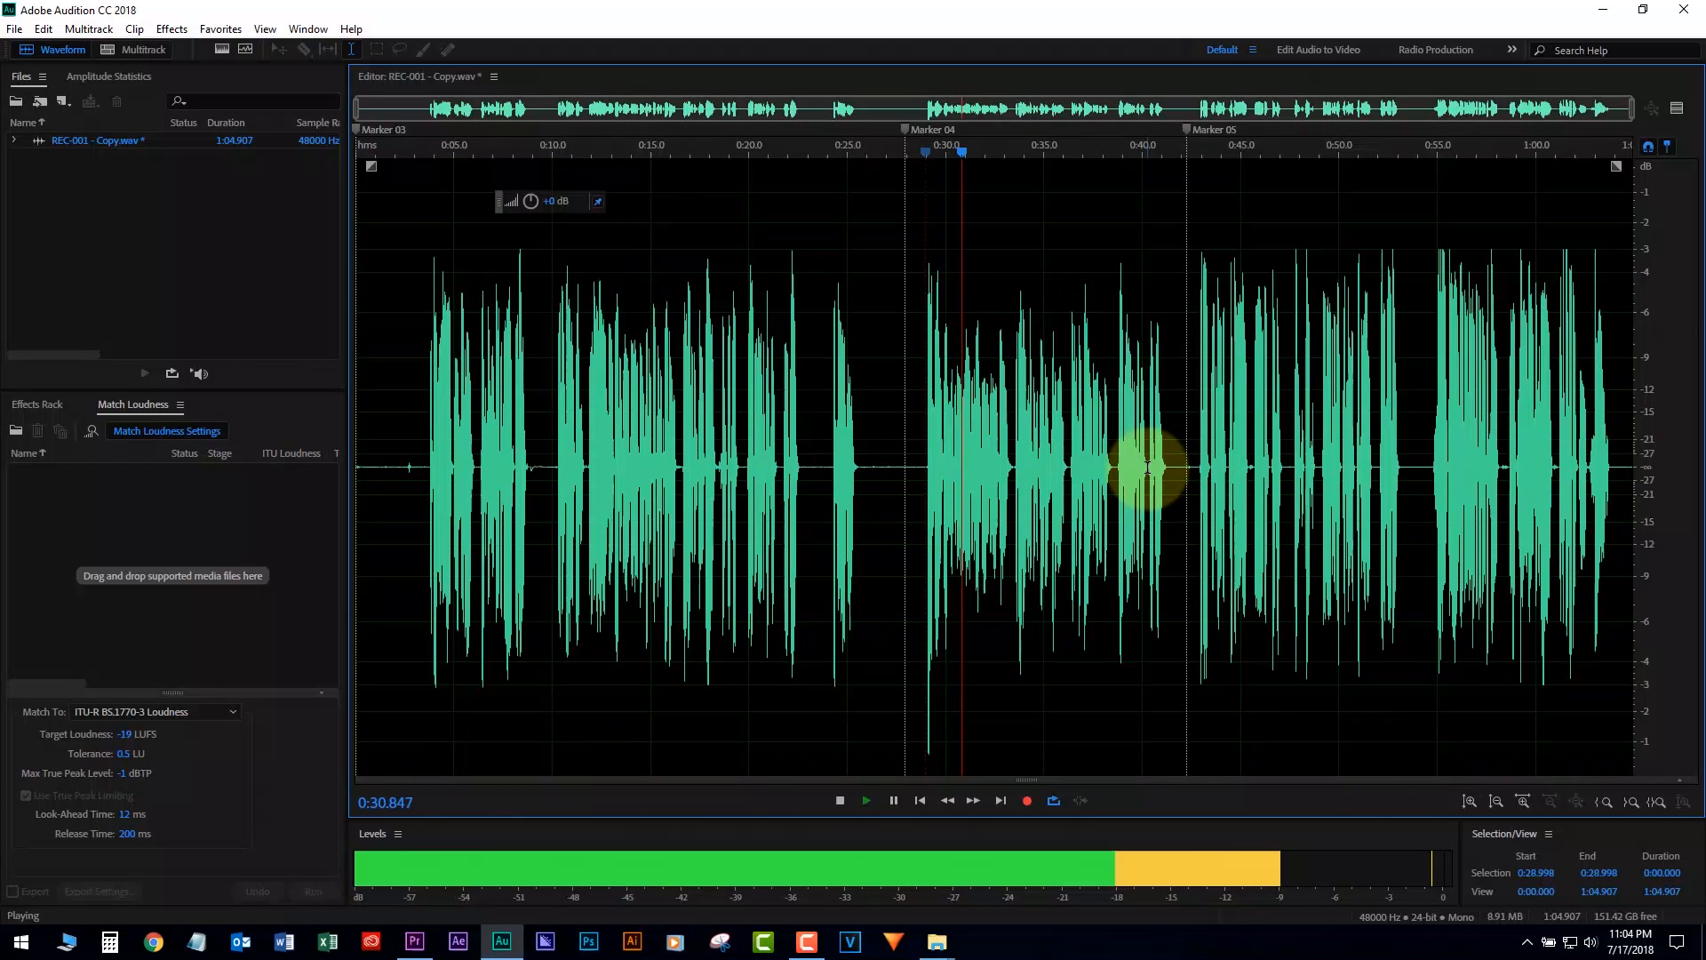
pyautogui.press('space')
pyautogui.click(1195, 415)
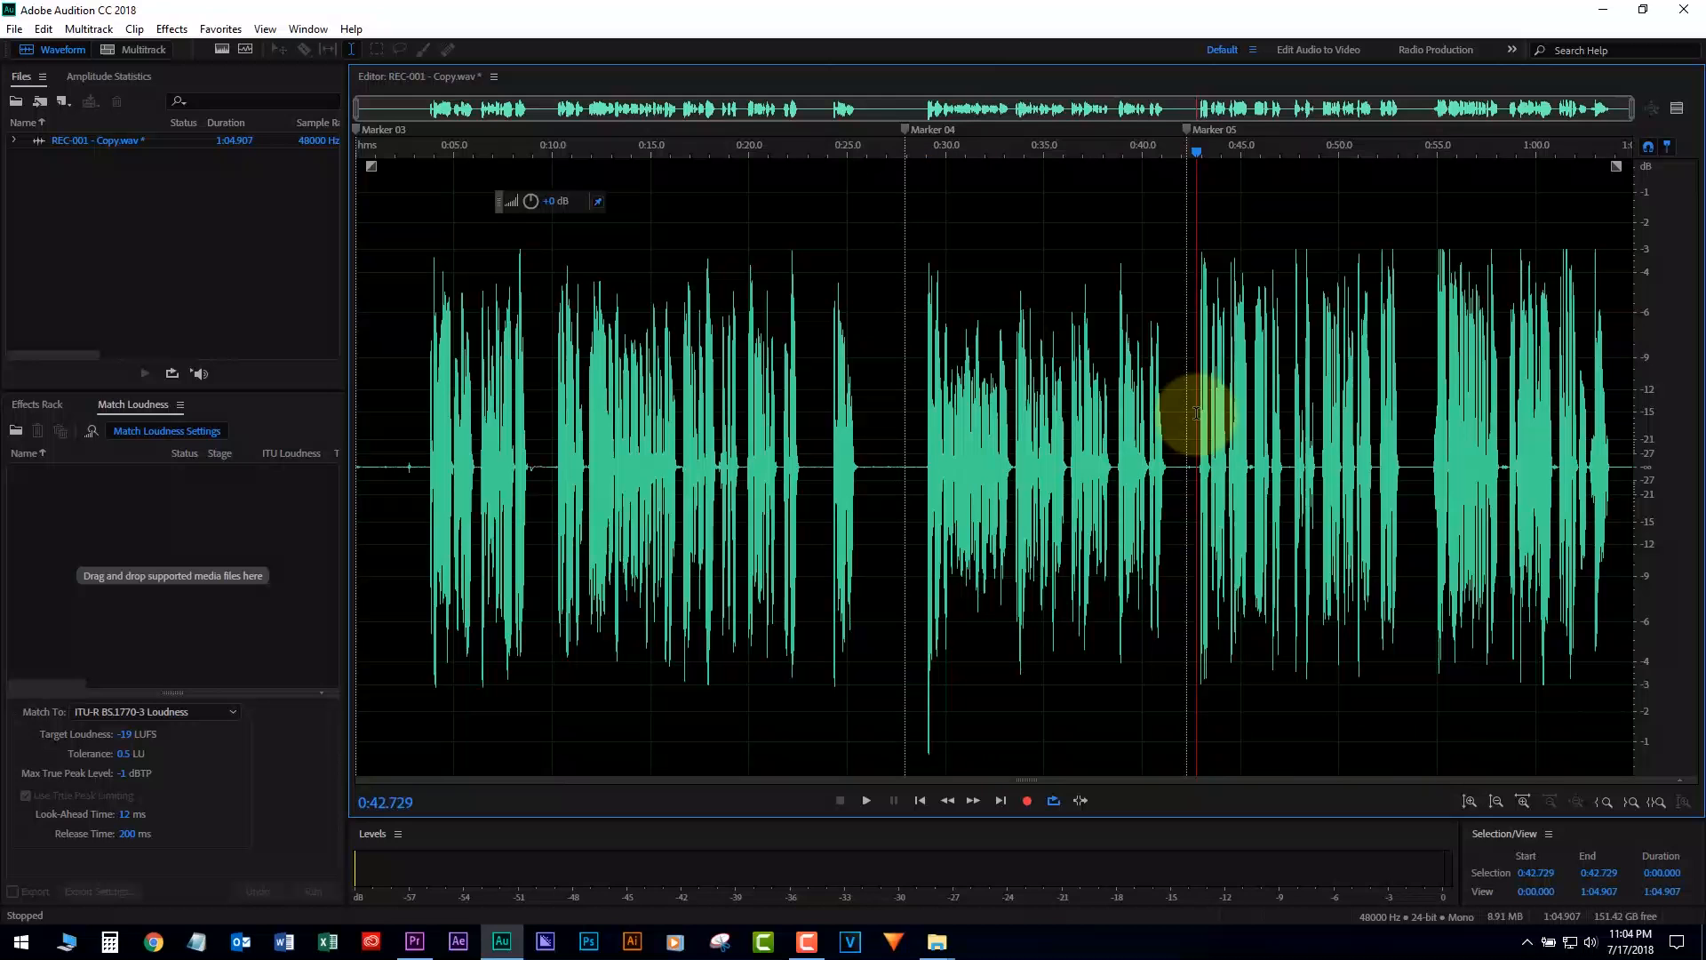
pyautogui.press('space')
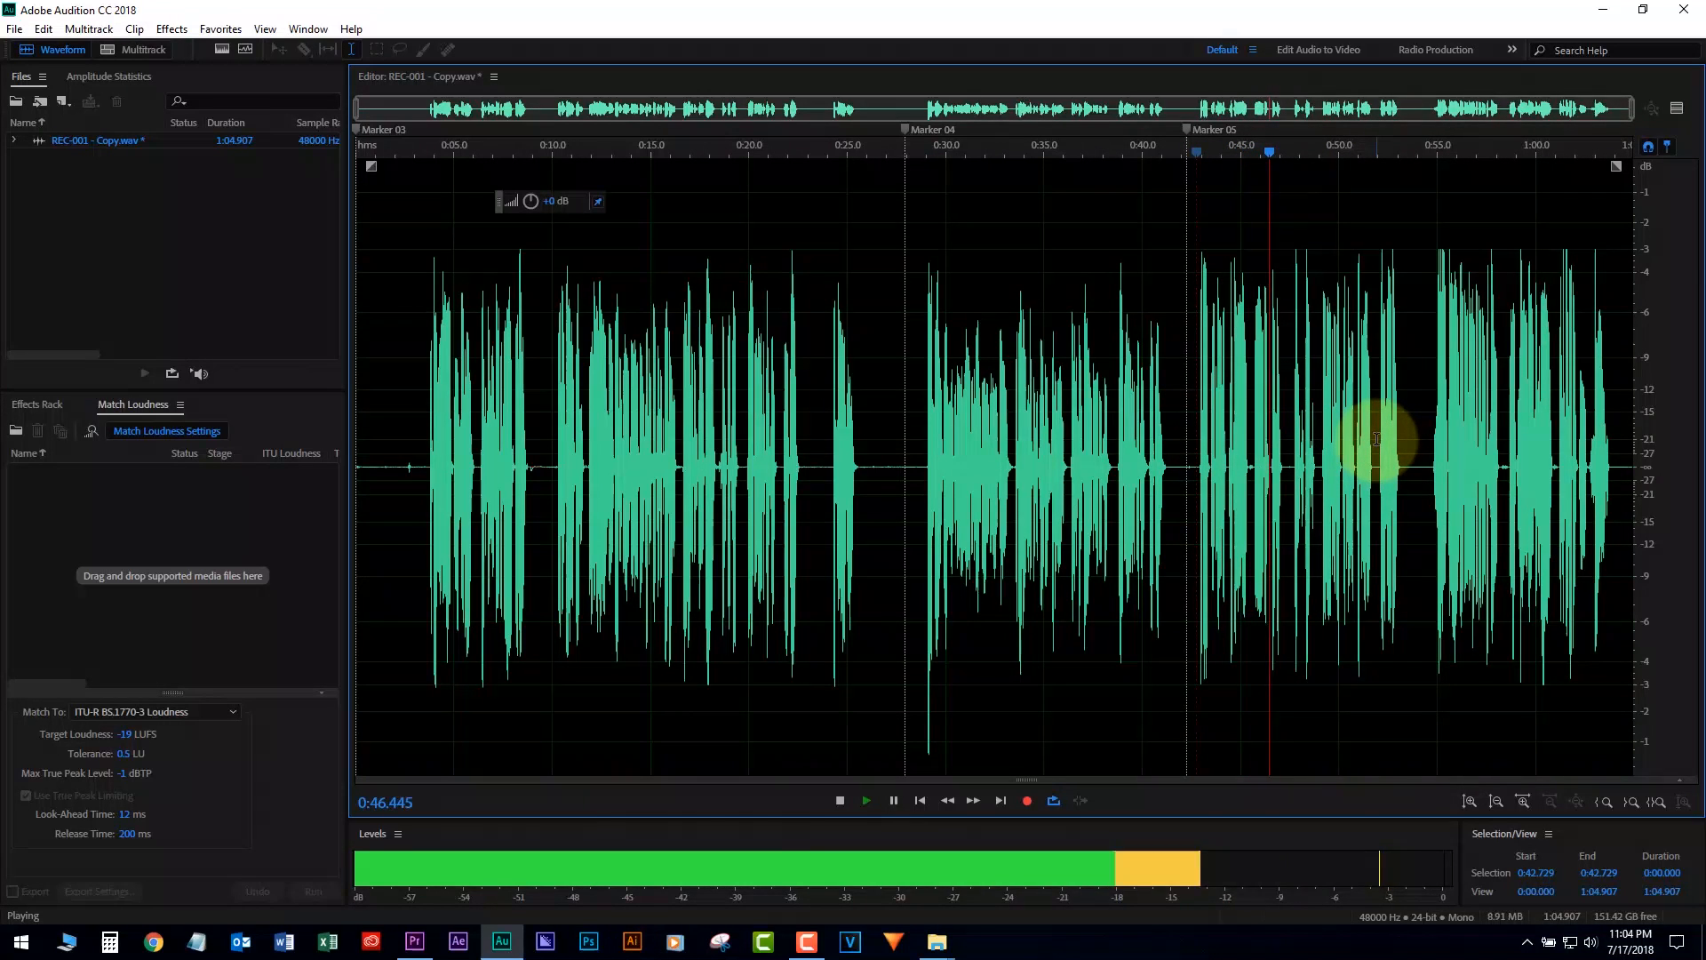
pyautogui.press('space')
pyautogui.click(1428, 408)
pyautogui.press('space')
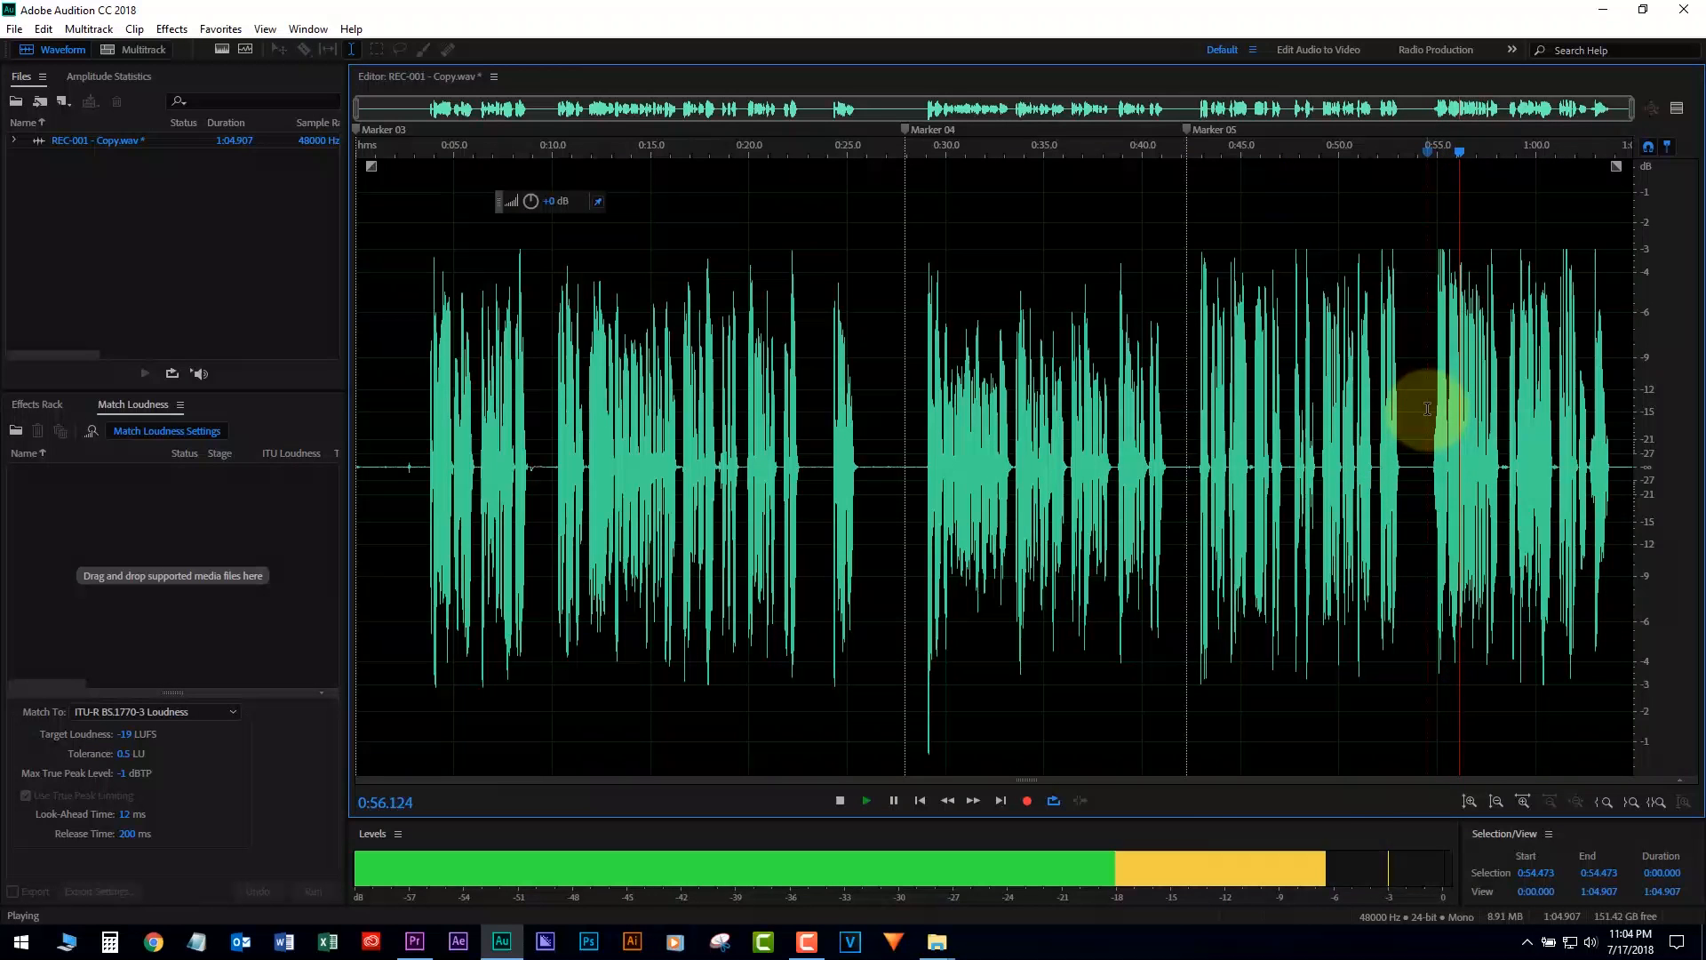
pyautogui.press('space')
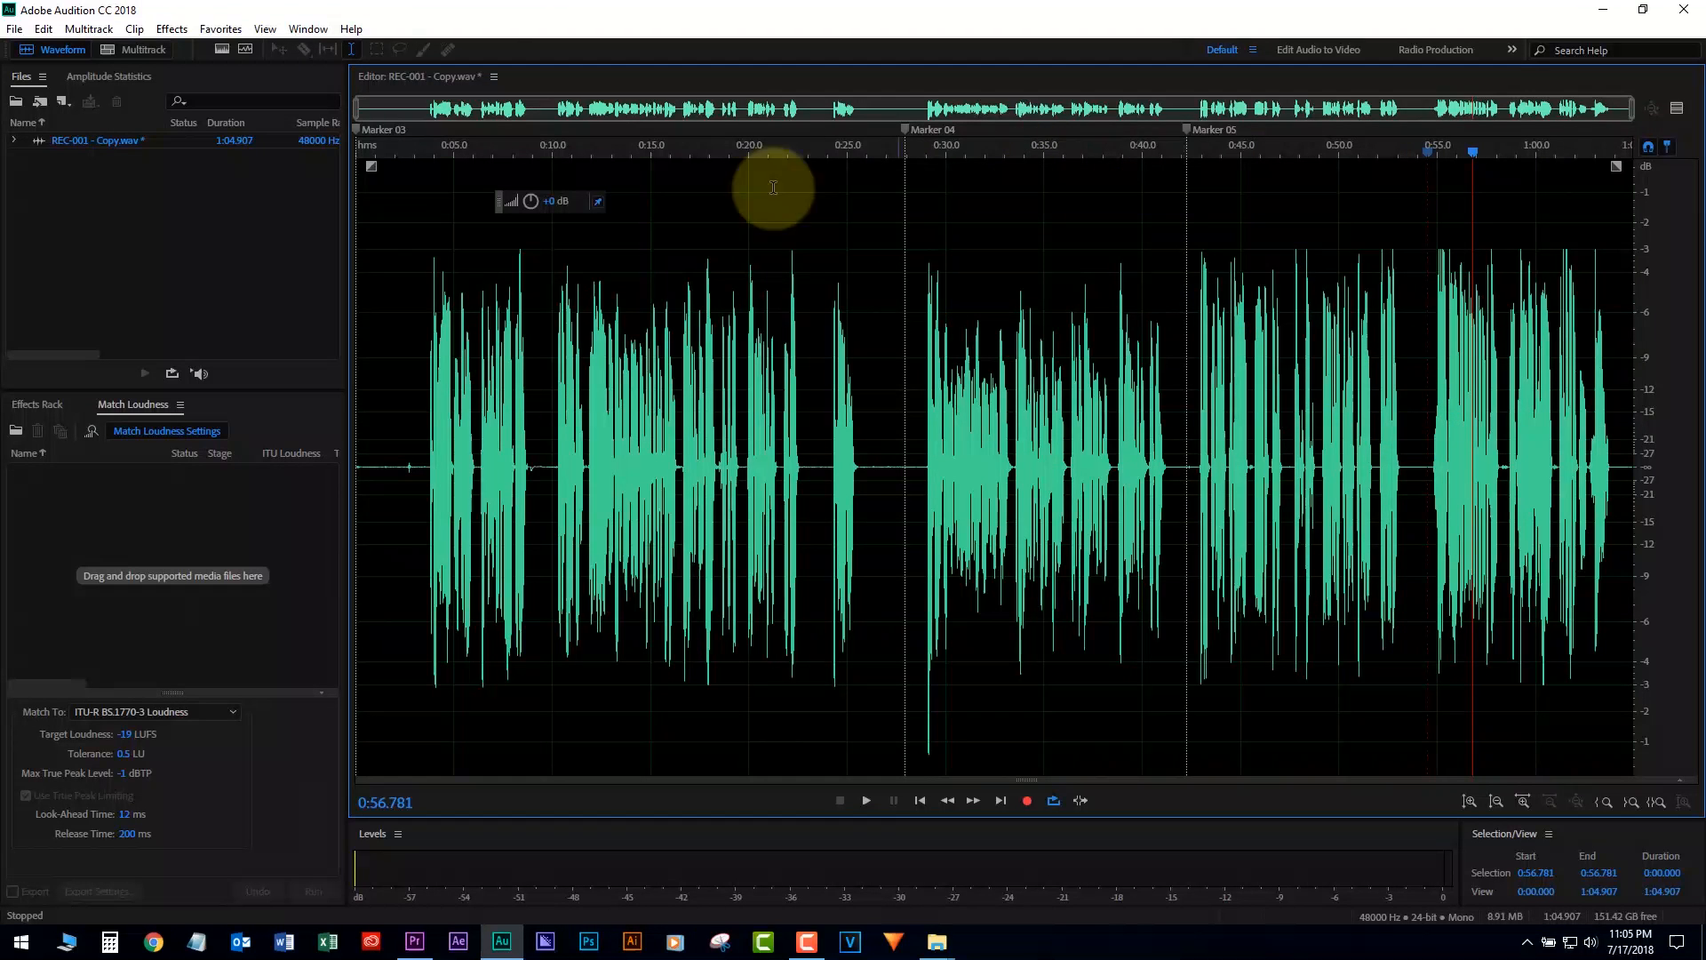
pyautogui.click(173, 31)
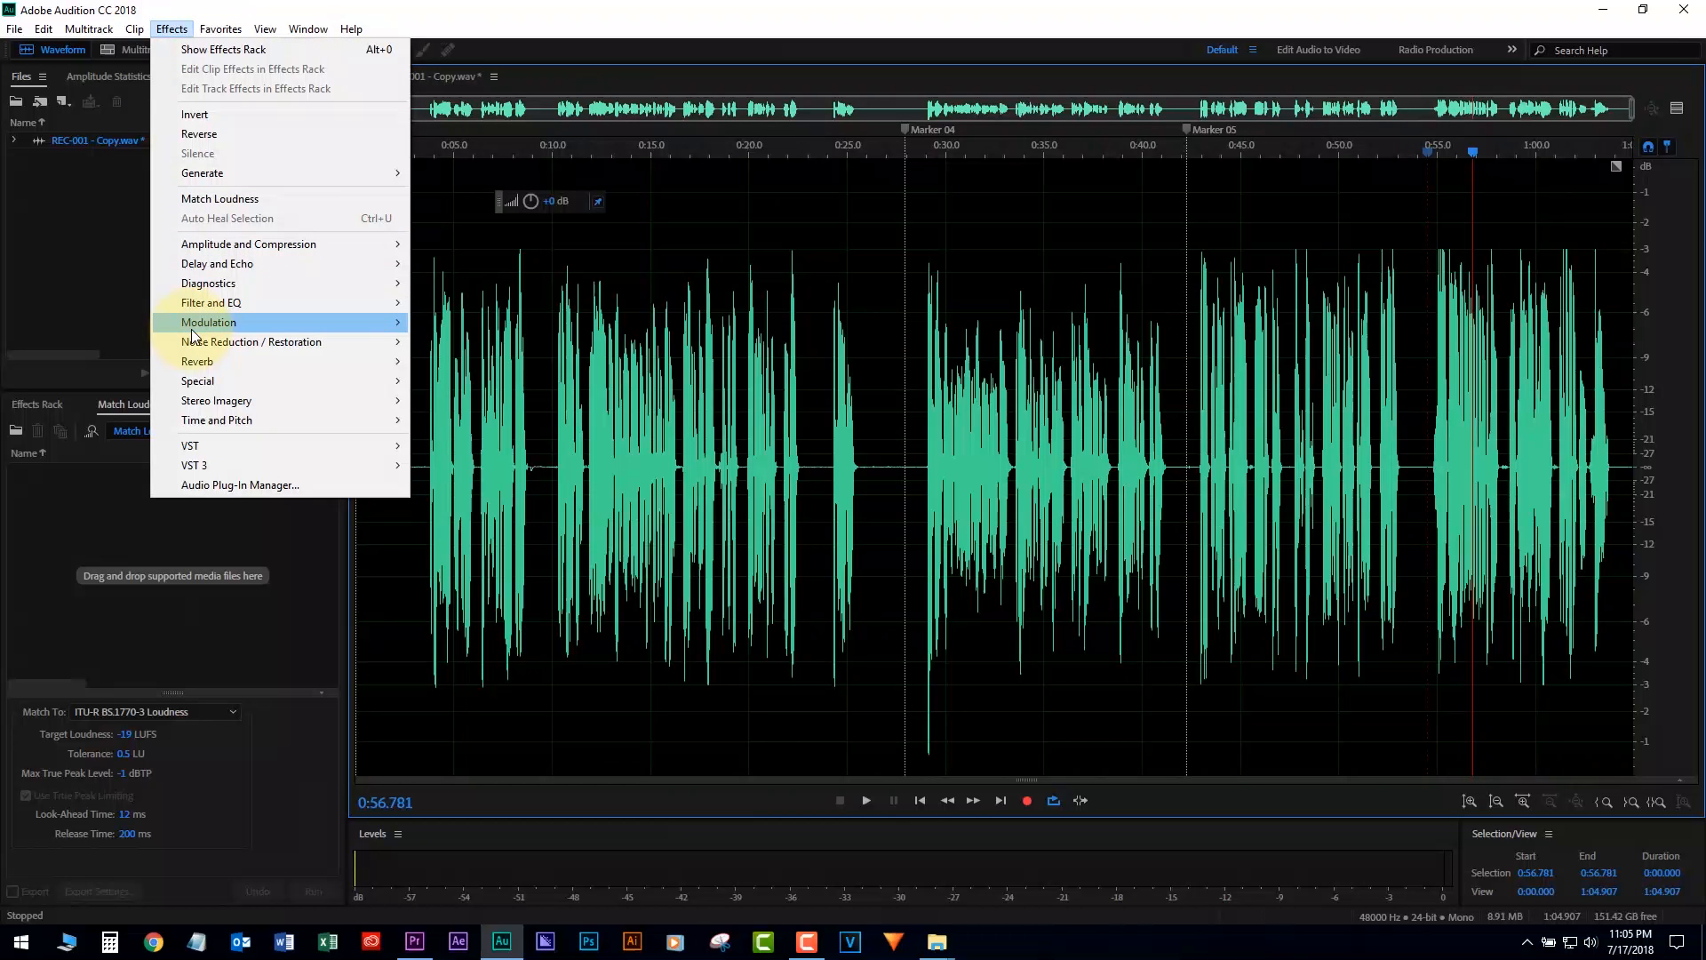
pyautogui.moveTo(240, 245)
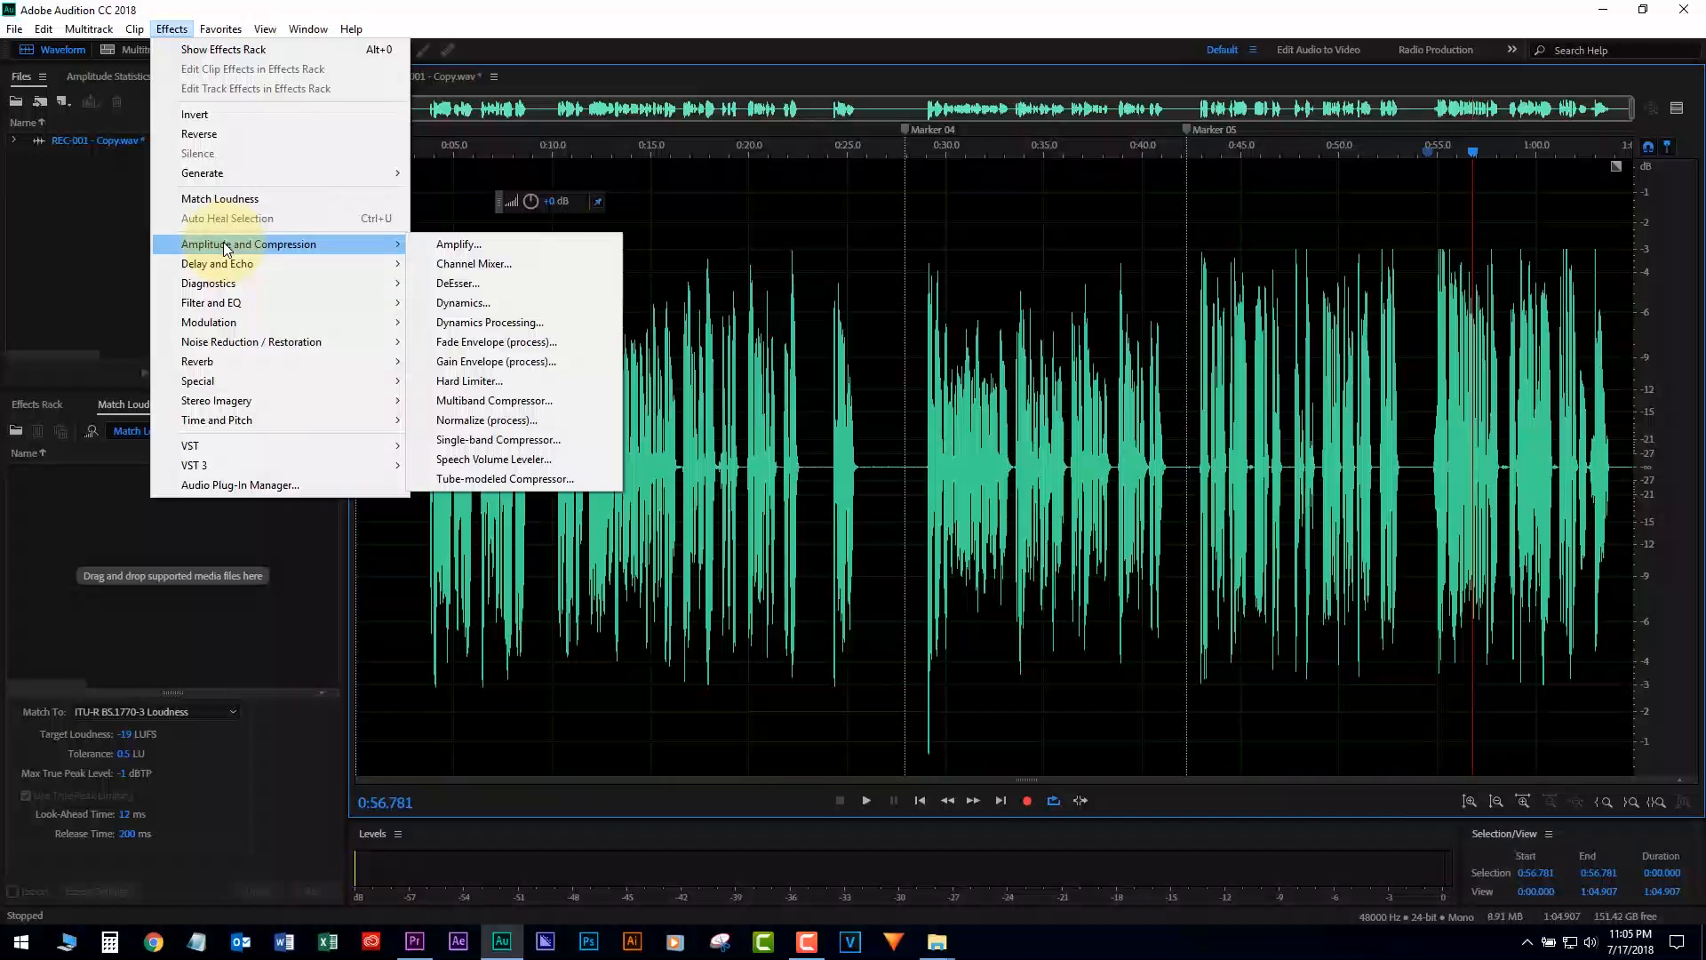
pyautogui.moveTo(244, 360)
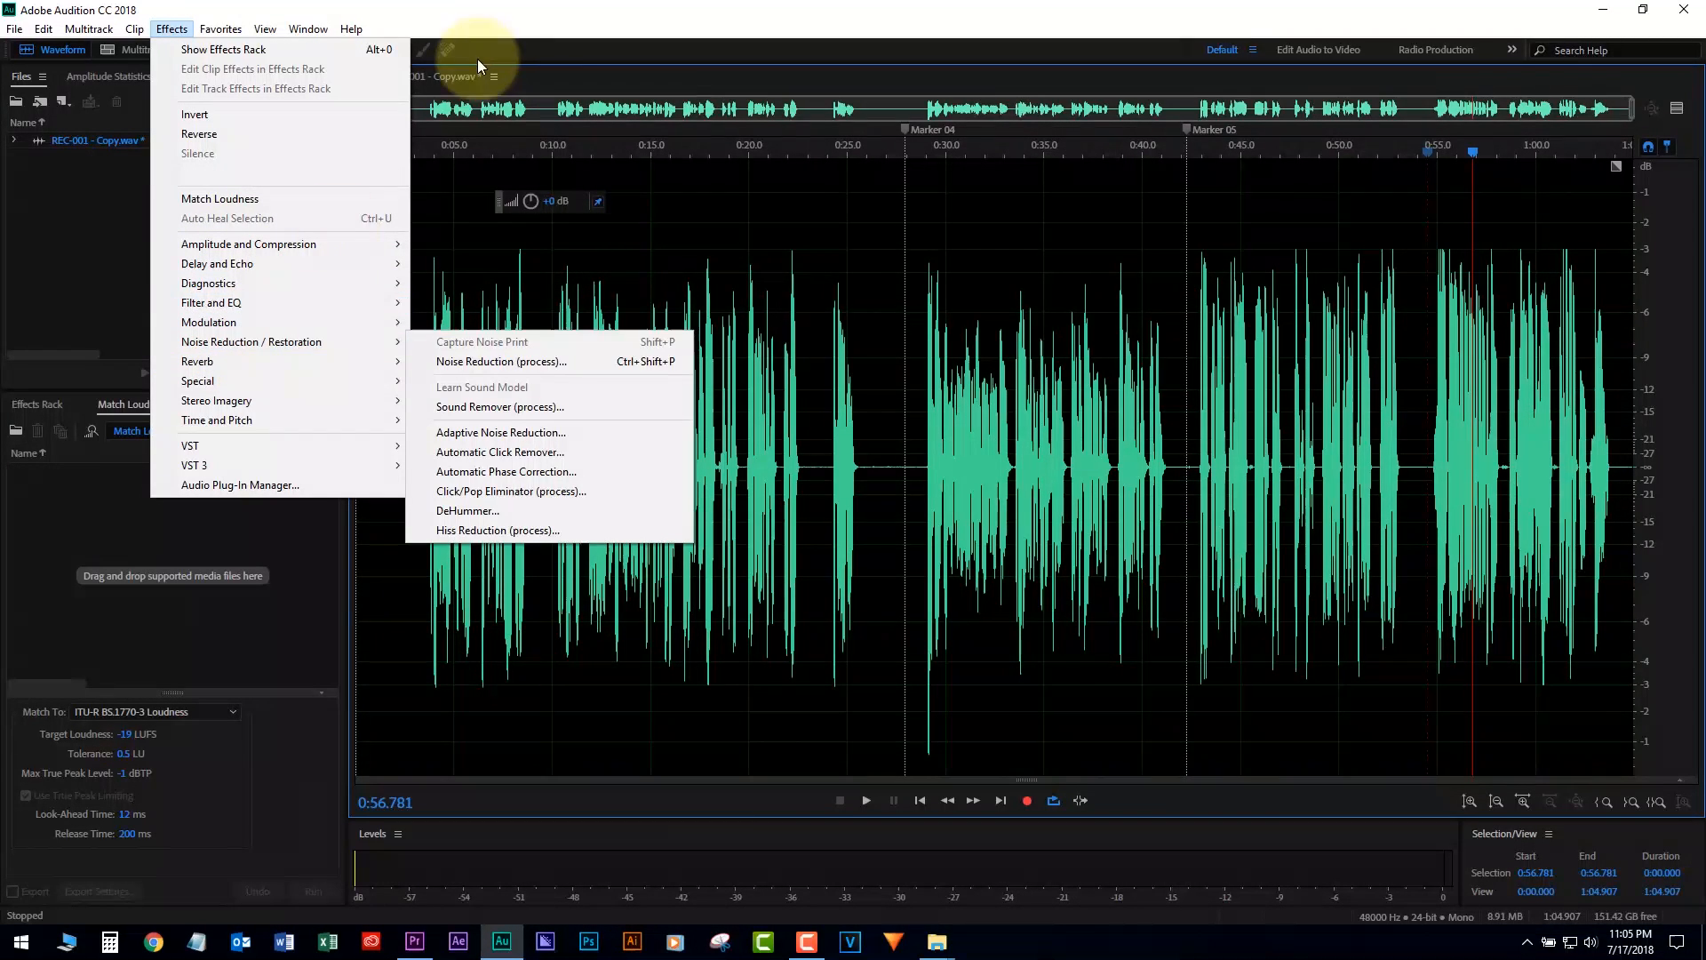
pyautogui.click(501, 23)
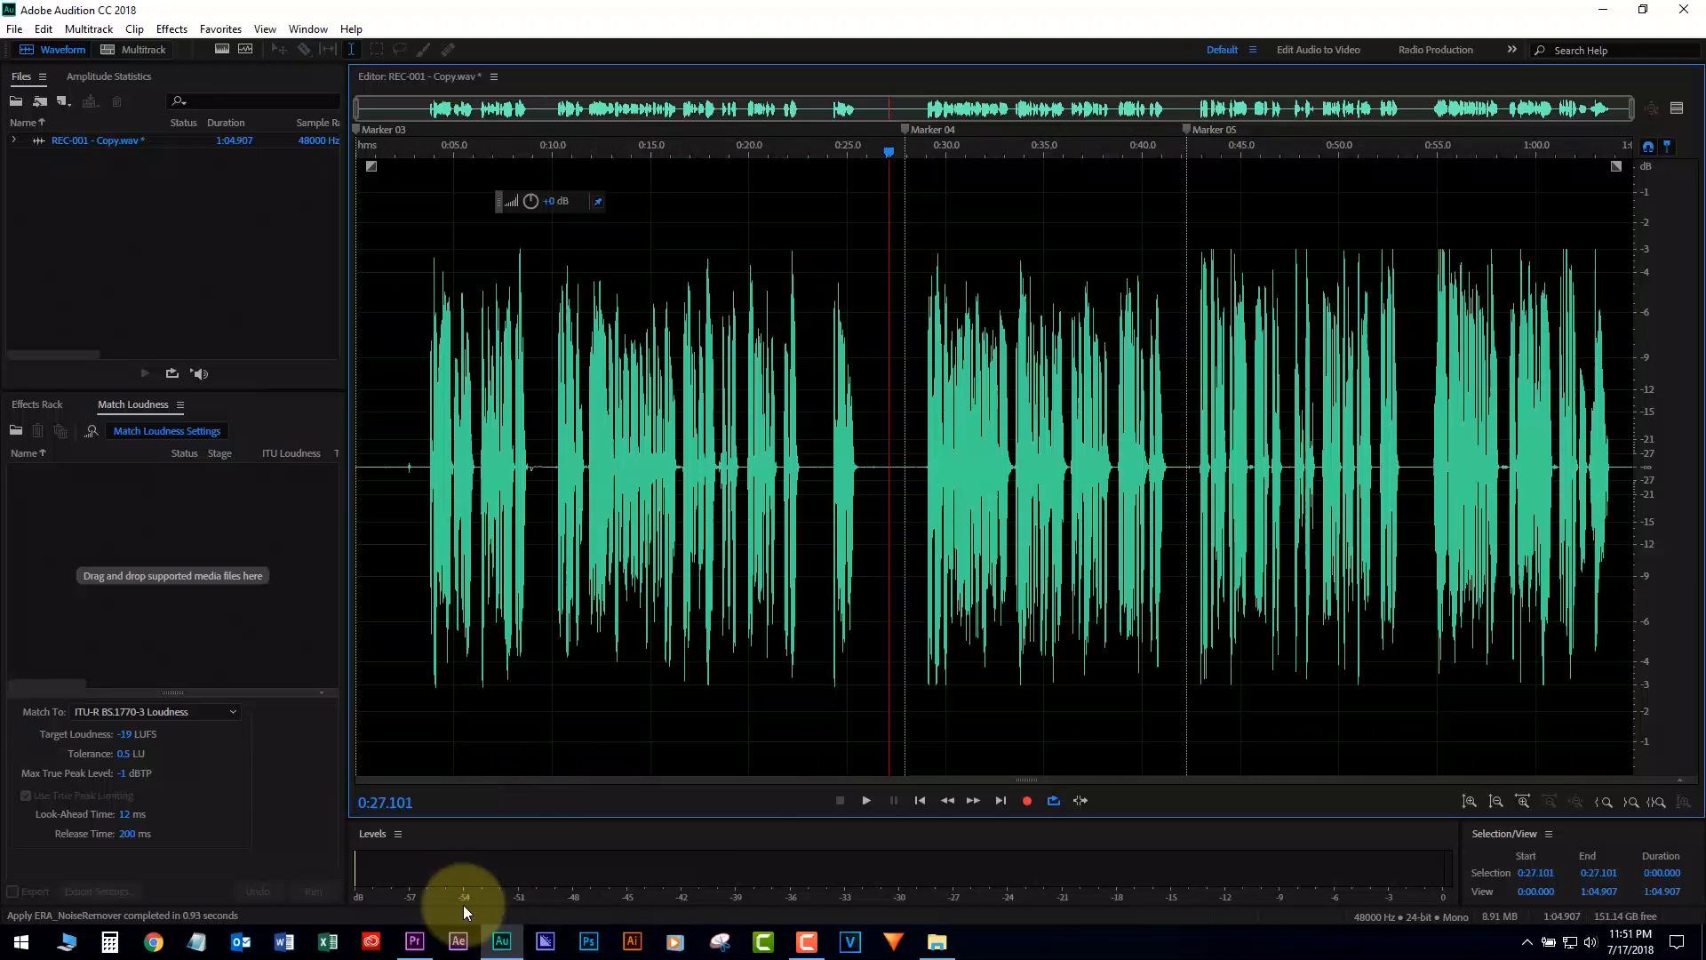
# Switch to Premiere Pro and apply the ERA_NoiseRemover audio effect to the REC-001.wav clip that starts at the playhead on Audio 1.
pyautogui.click(416, 944)
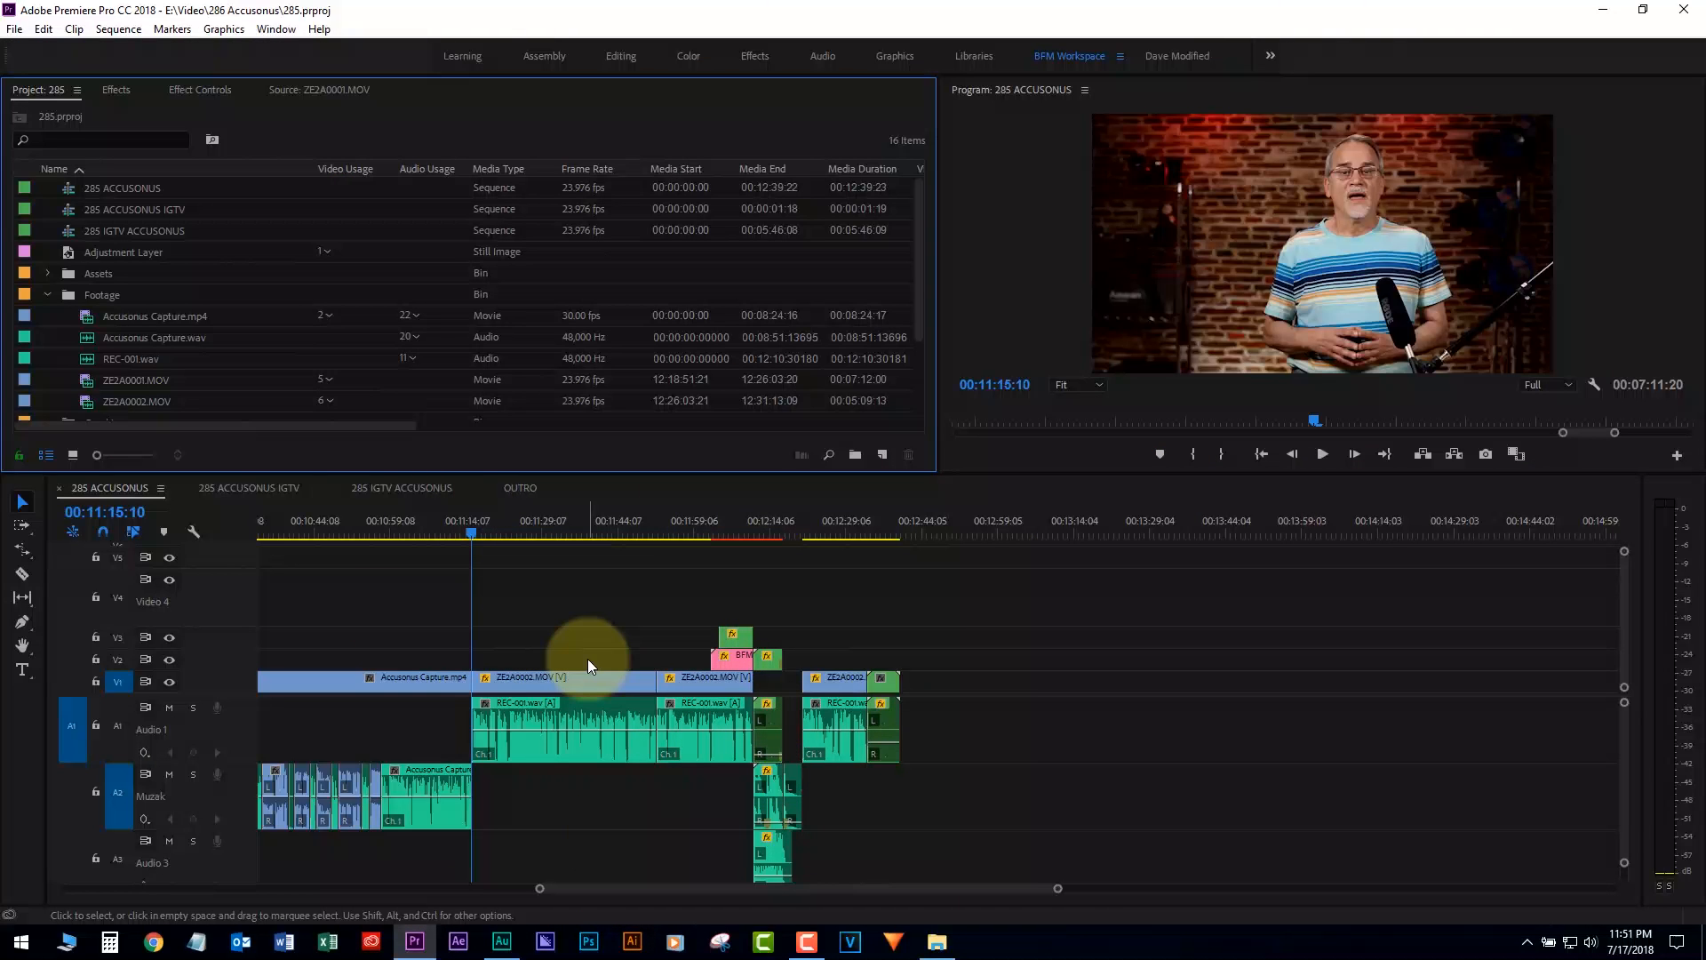
pyautogui.click(569, 727)
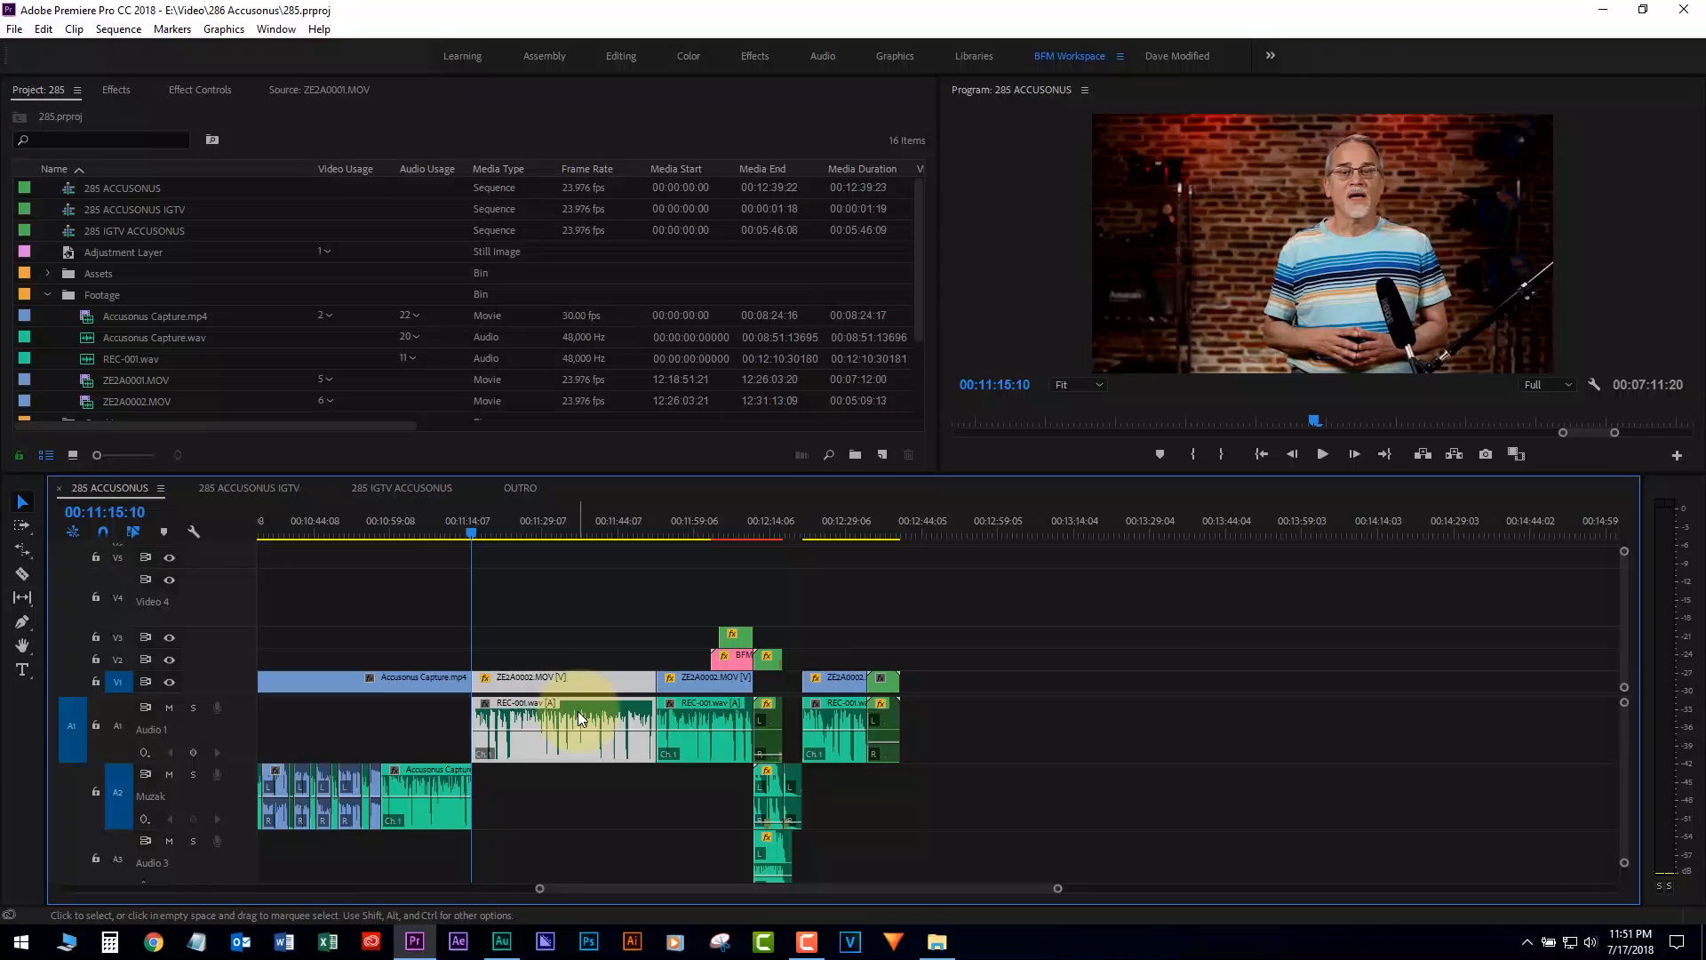
pyautogui.click(129, 88)
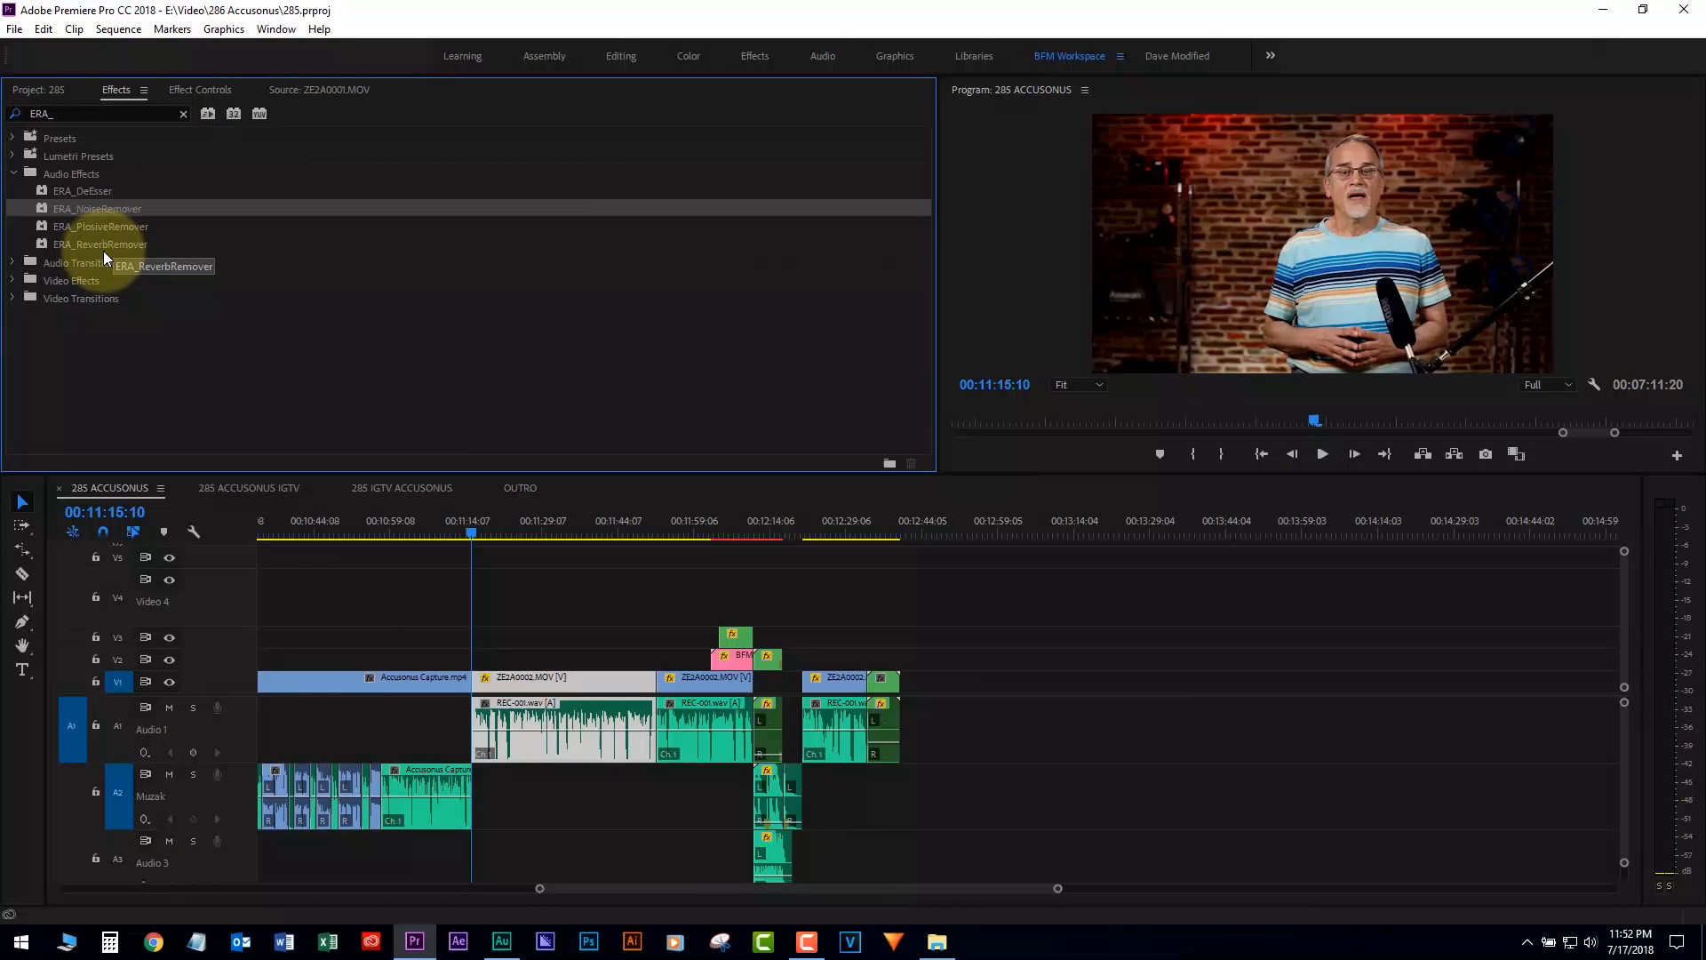
pyautogui.moveTo(103, 211); pyautogui.dragTo(530, 718)
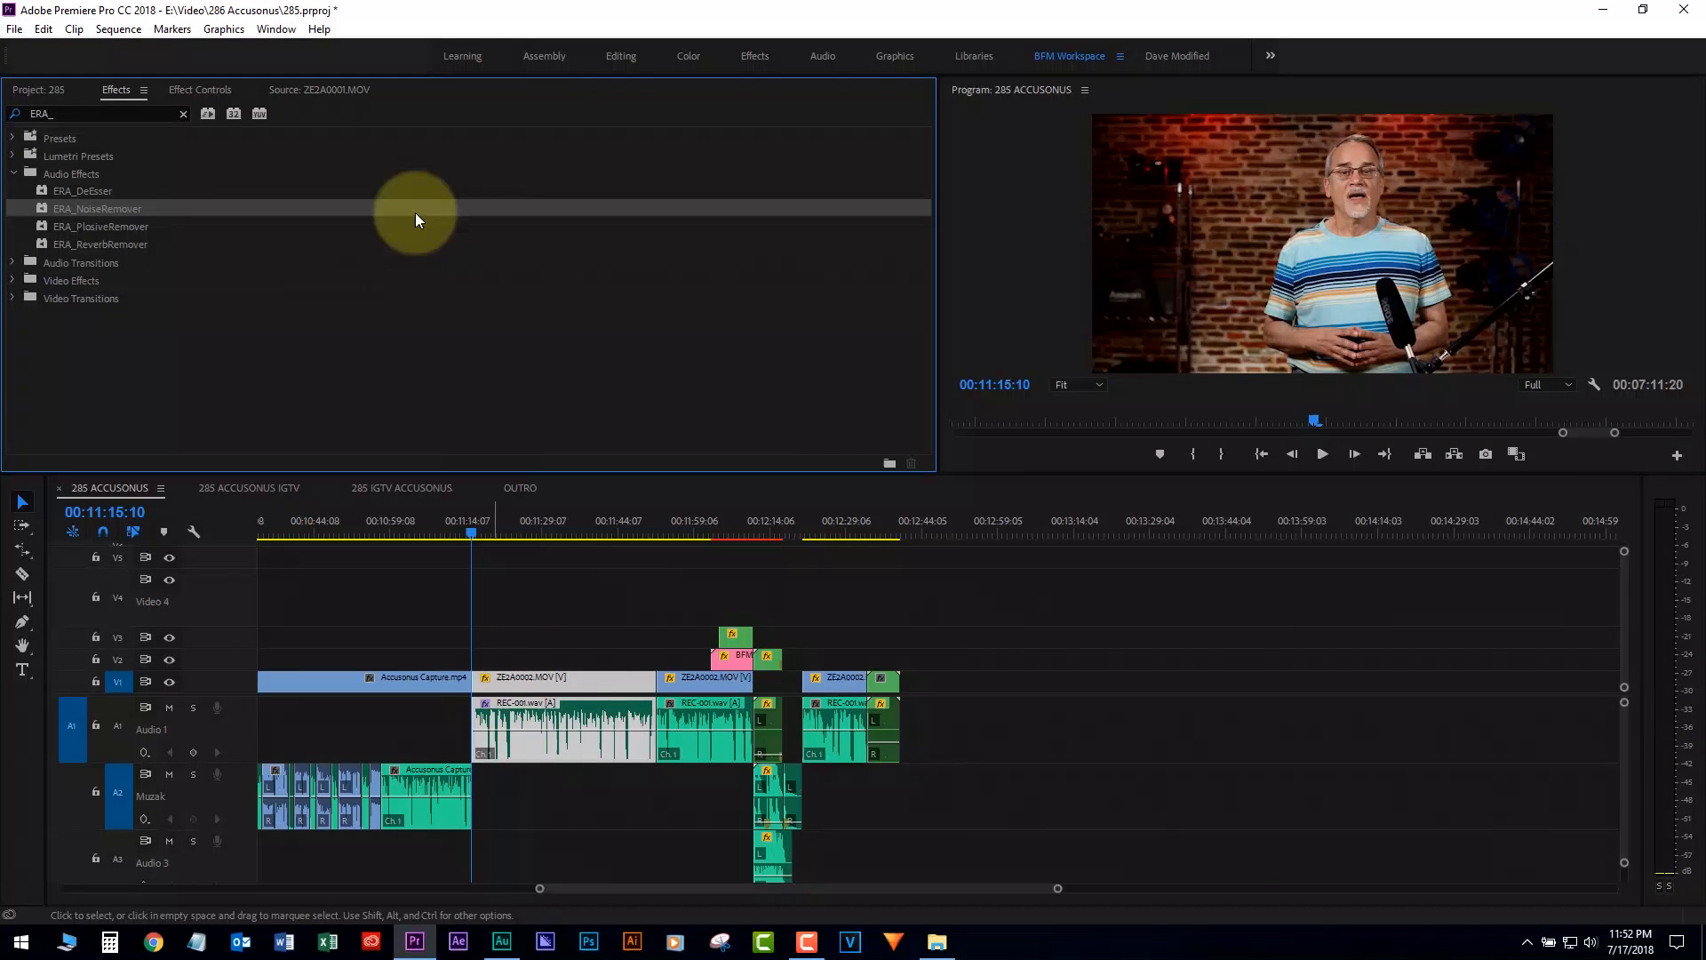
# Open the custom setup of the clip's ERA_NoiseRemover effect and set Processing to 53%.
pyautogui.click(219, 91)
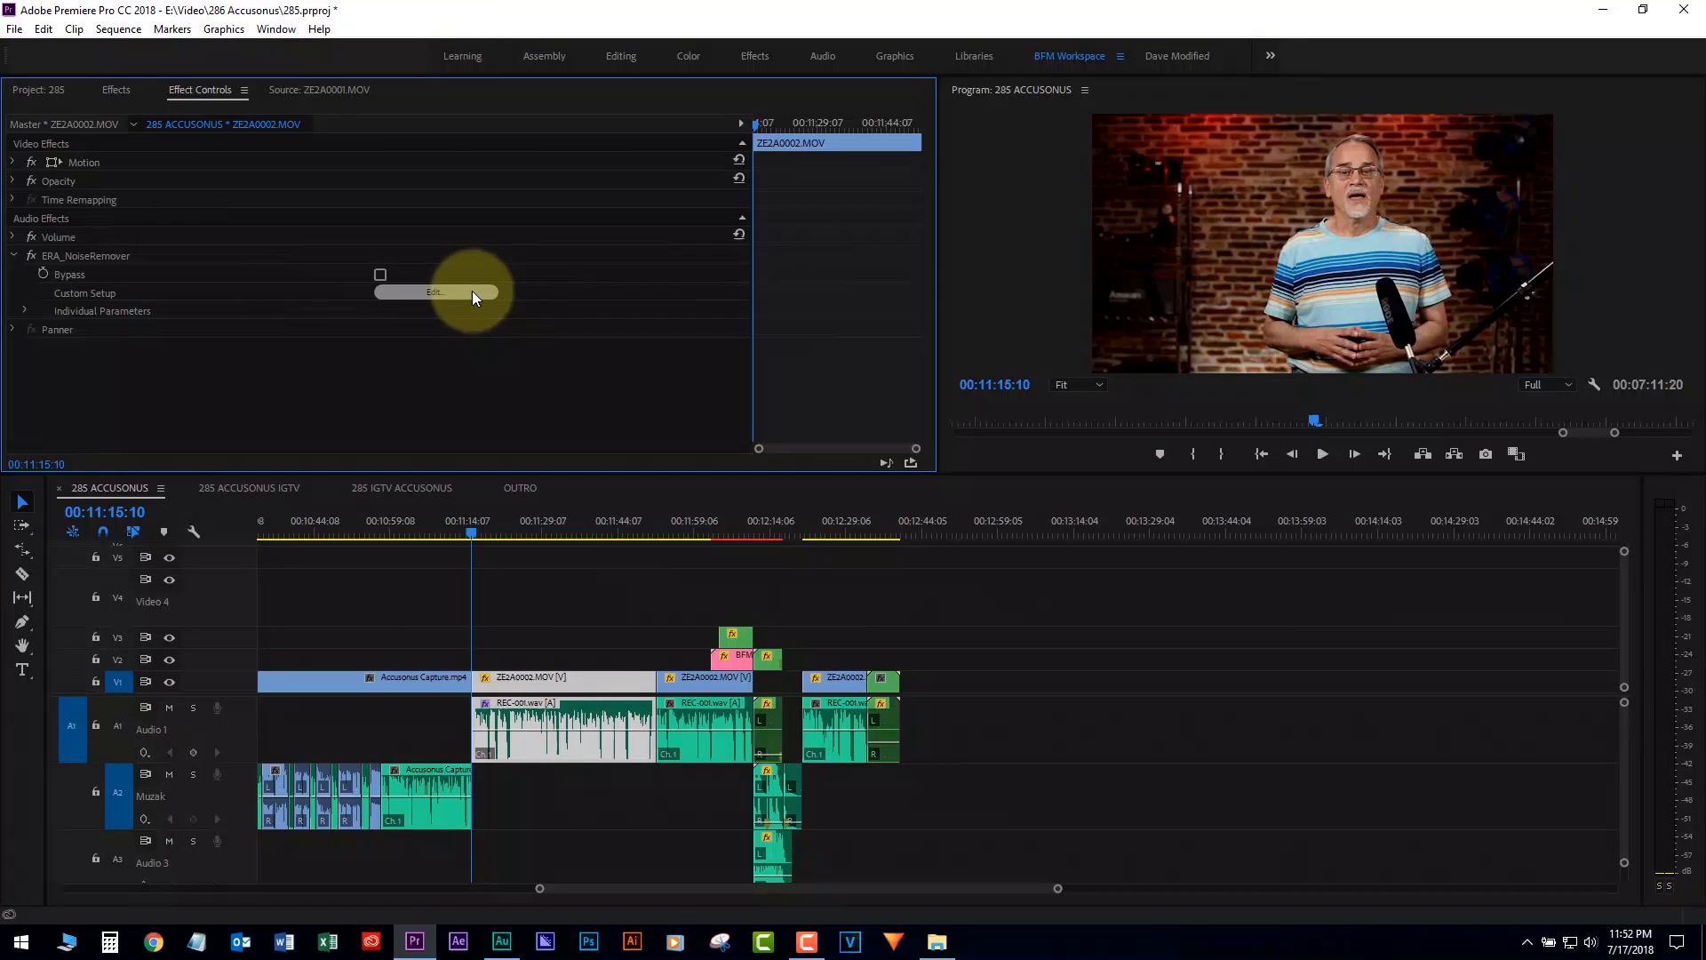
pyautogui.click(448, 291)
pyautogui.moveTo(843, 268); pyautogui.dragTo(292, 205)
pyautogui.moveTo(658, 471); pyautogui.dragTo(522, 229)
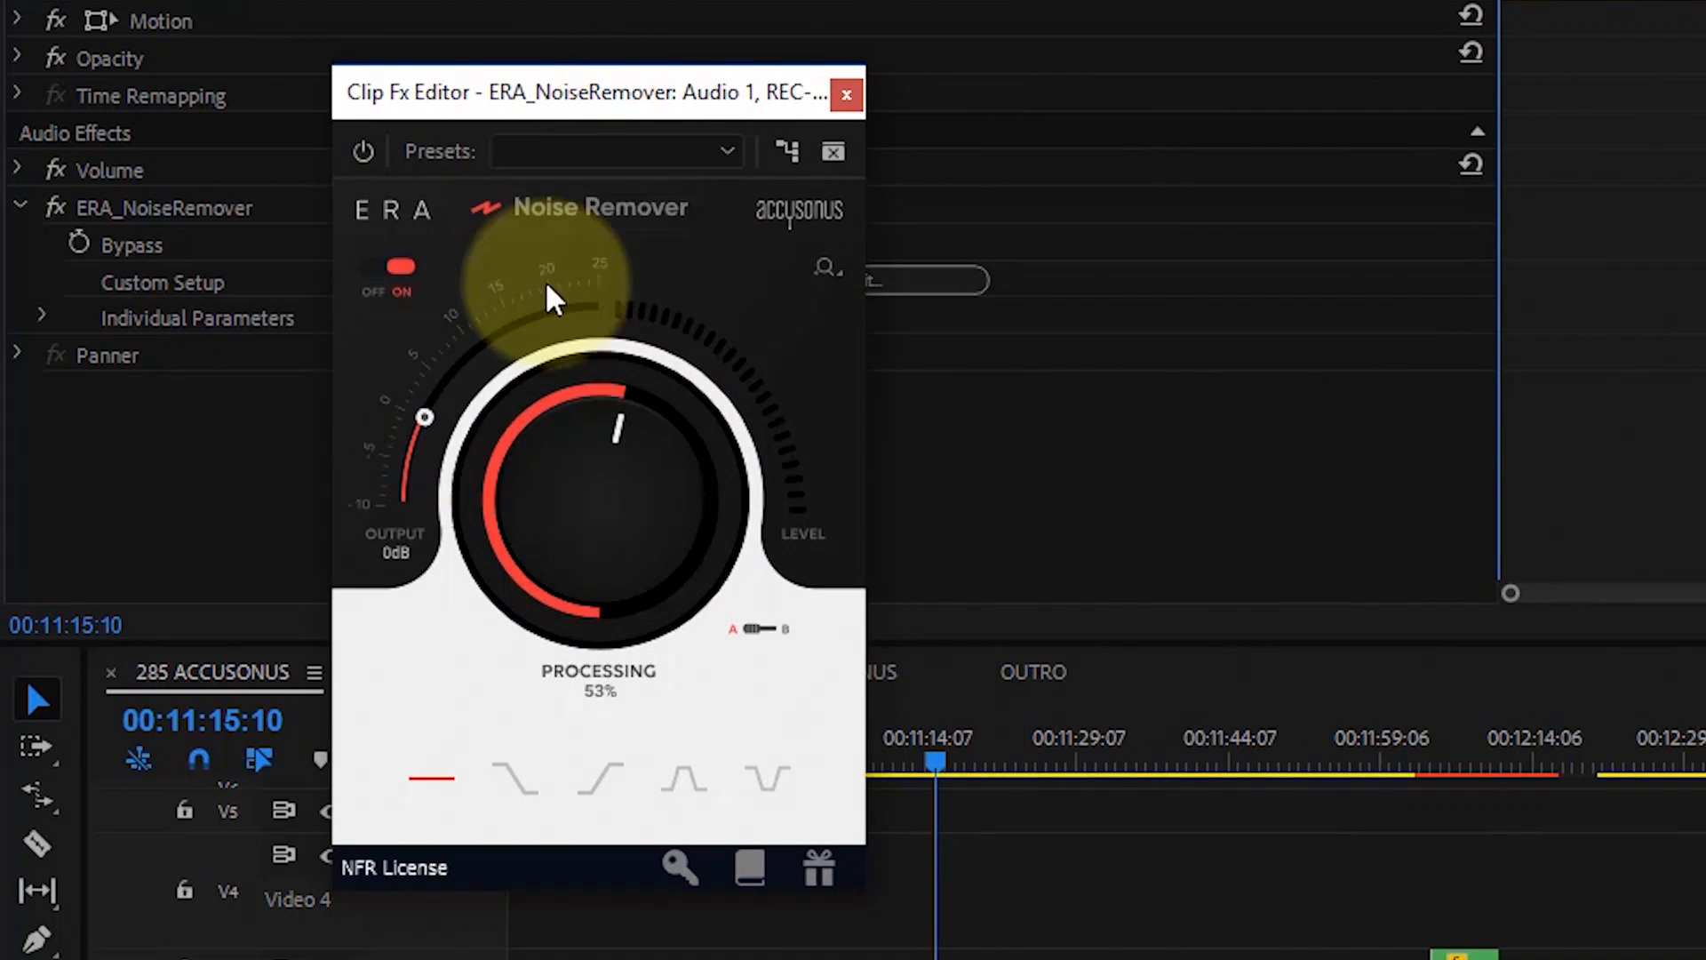